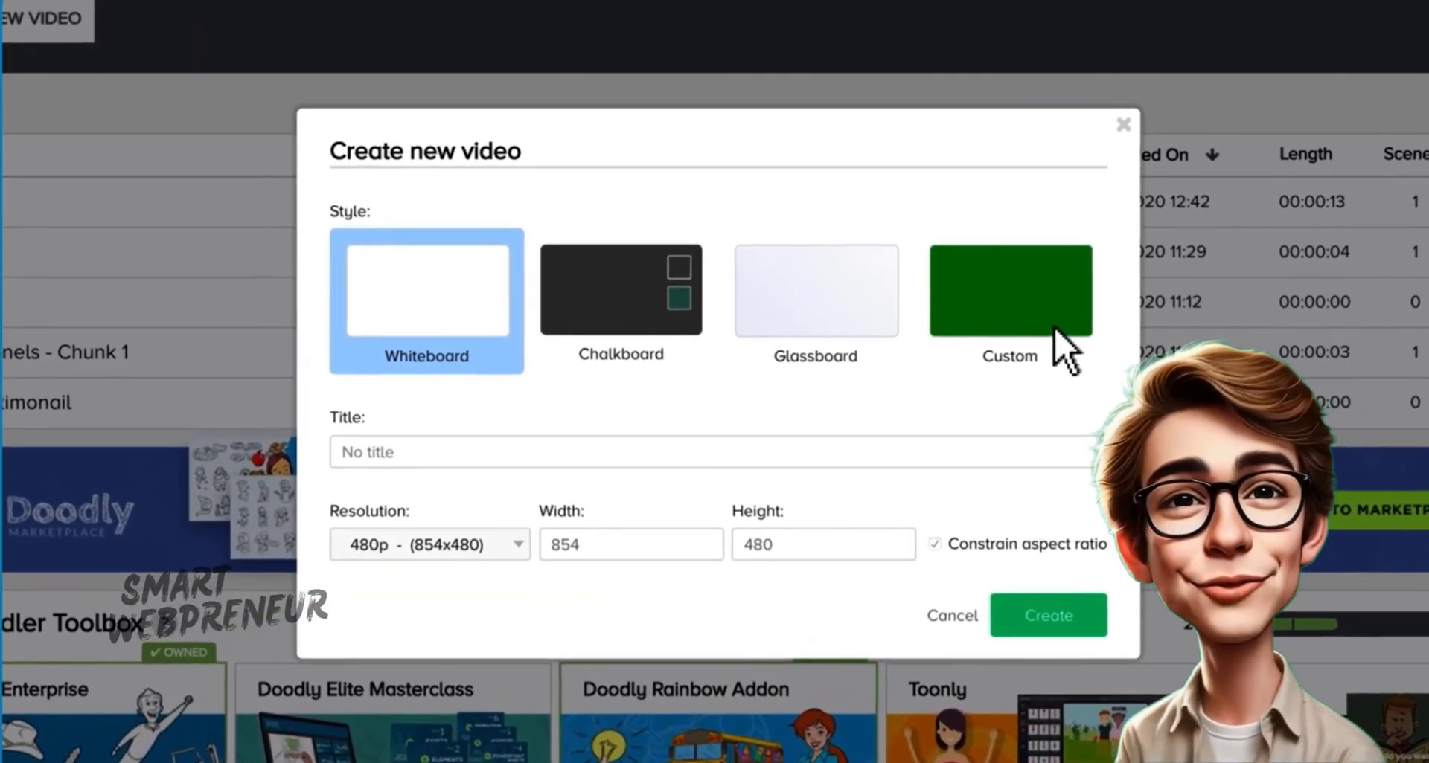
Step: Choose the Custom style card for the new video
click(1024, 350)
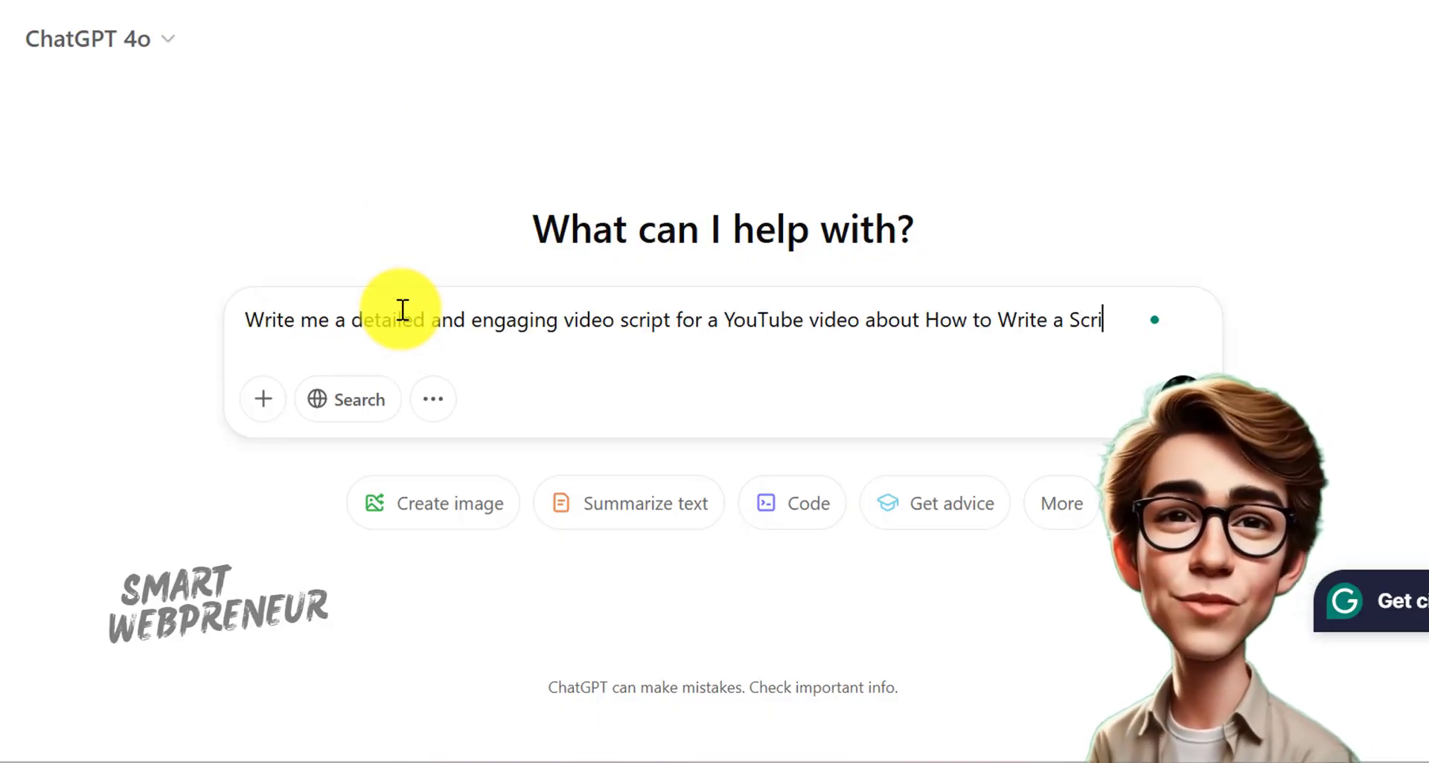
Step: Send the YouTube script request to ChatGPT and open the generated script in canvas view
text(ing)
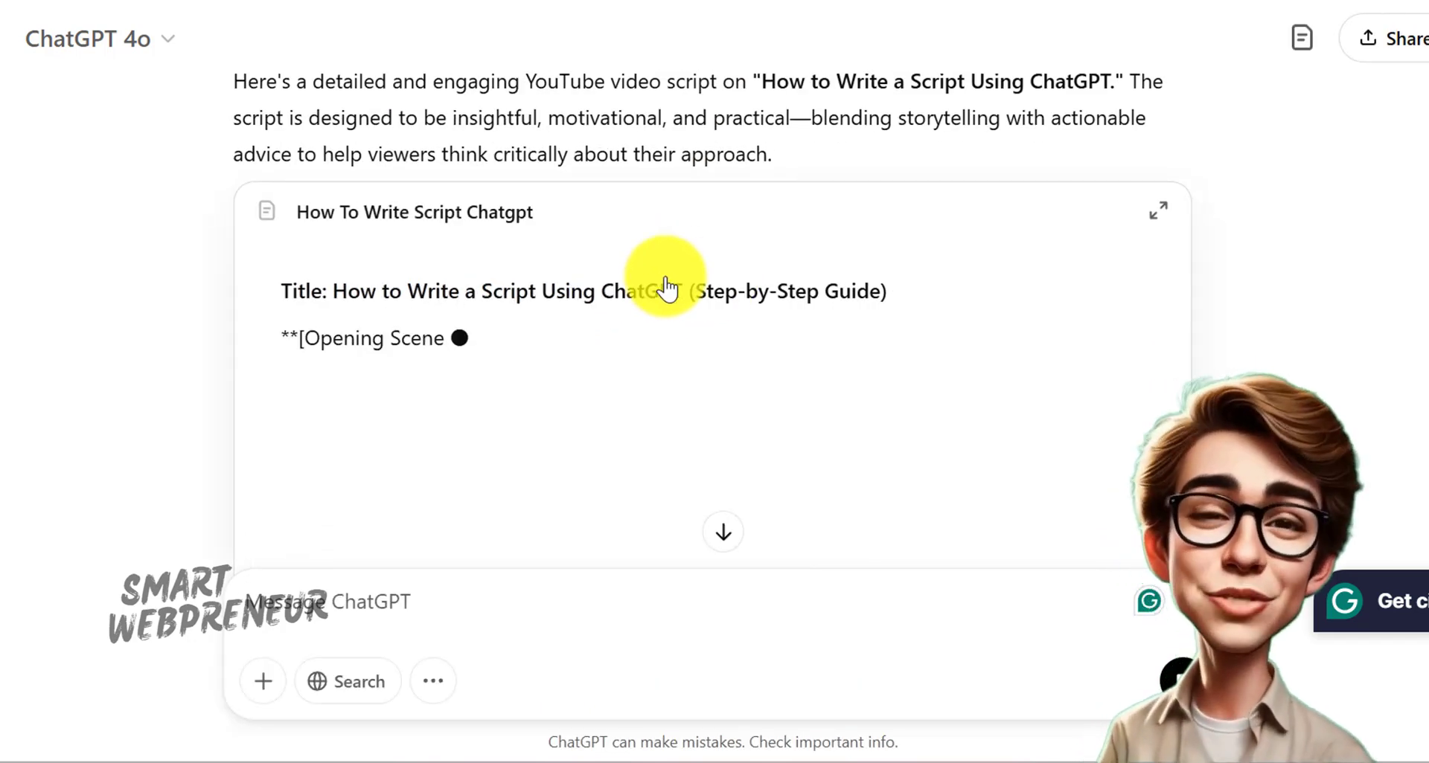
click(611, 253)
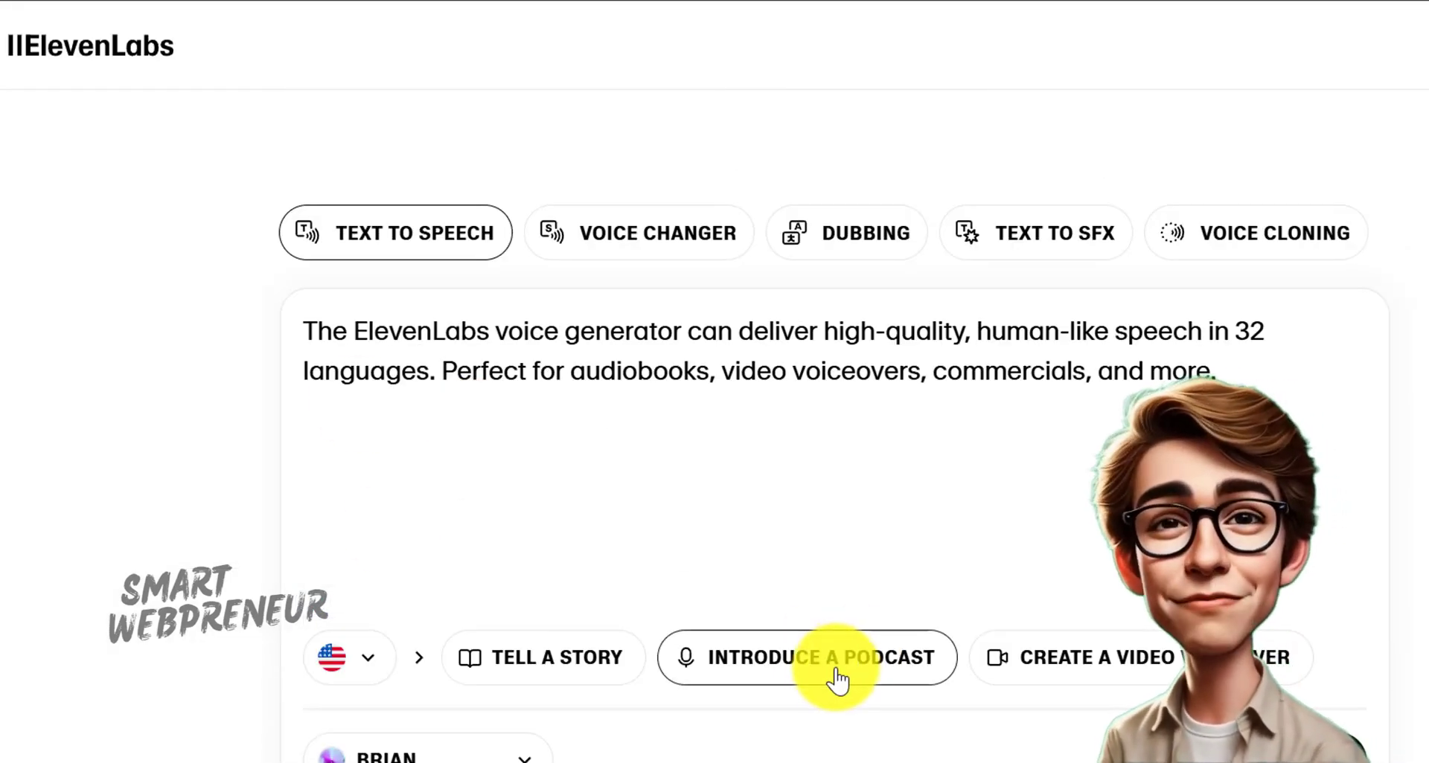
Step: Load the Introduce a Podcast sample in ElevenLabs and switch its voice from Brian to Alice
click(834, 679)
scroll(814, 457, down, 1)
scroll(930, 465, down, 4)
click(511, 349)
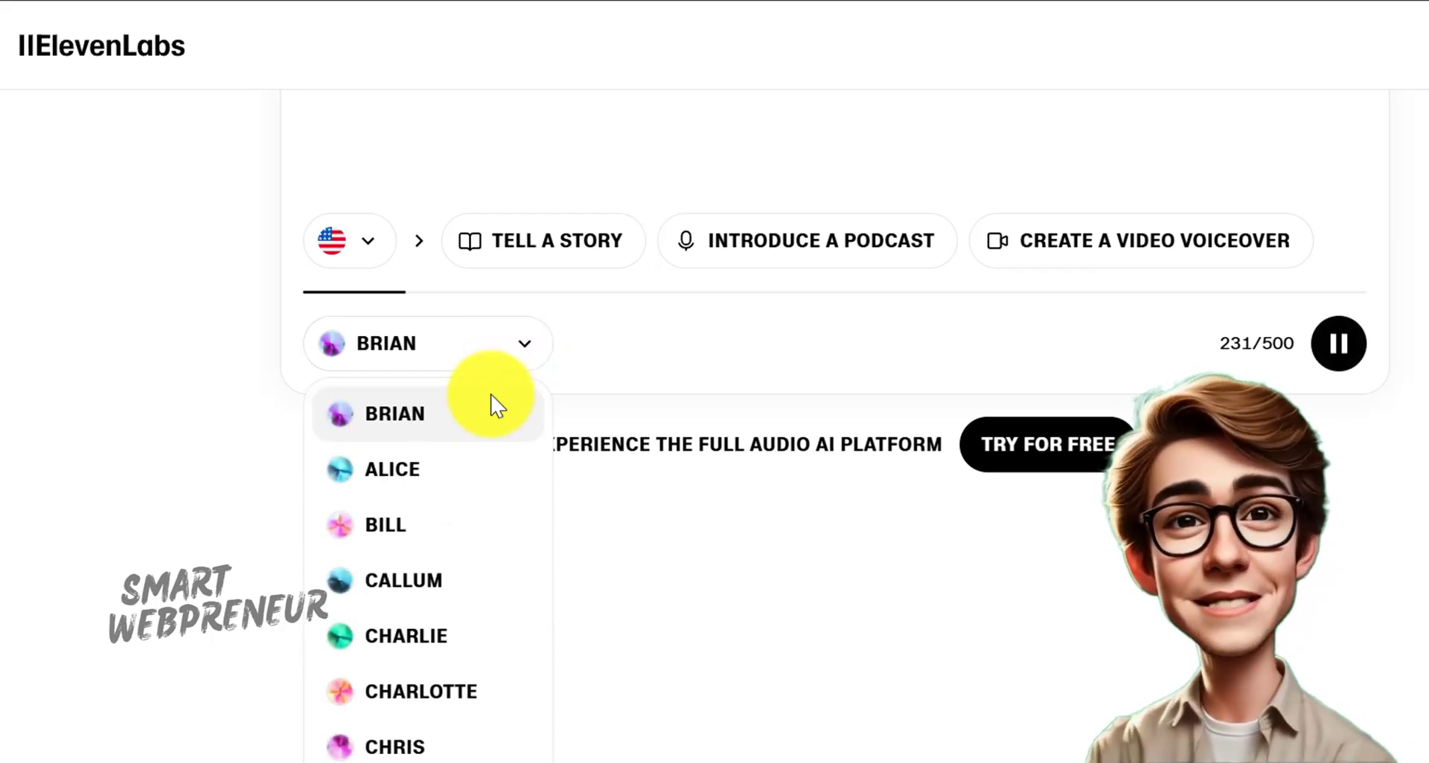
click(433, 471)
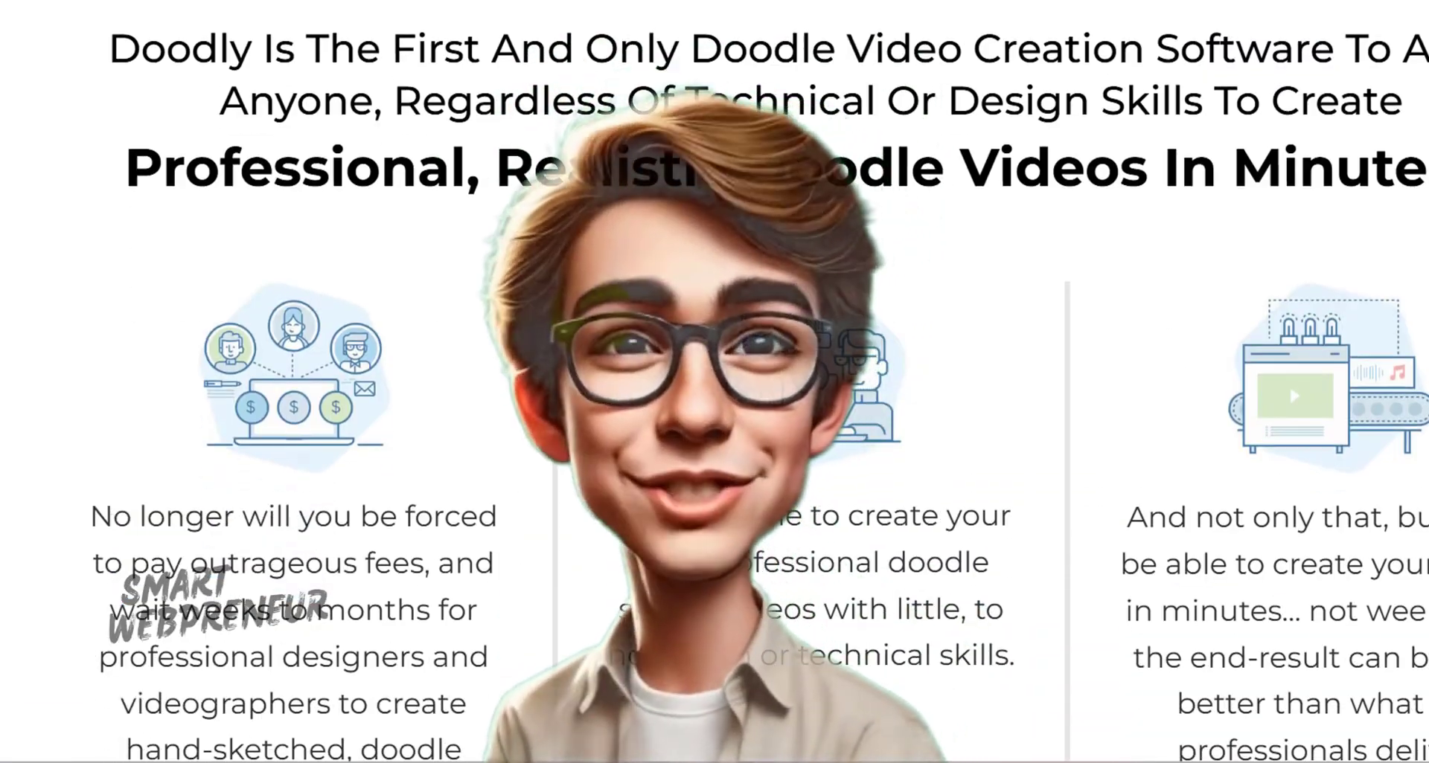
scroll(715, 382, down, 2)
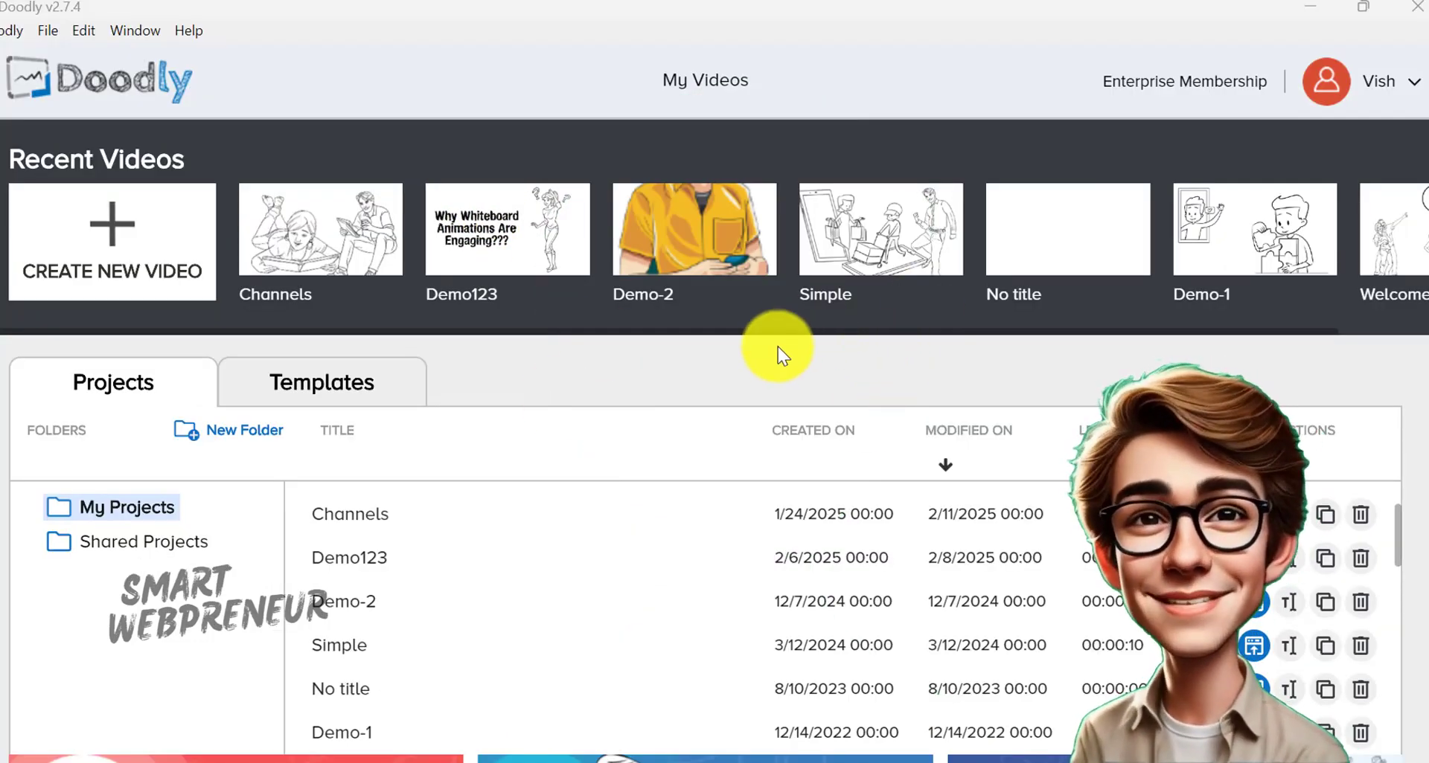
click(1098, 80)
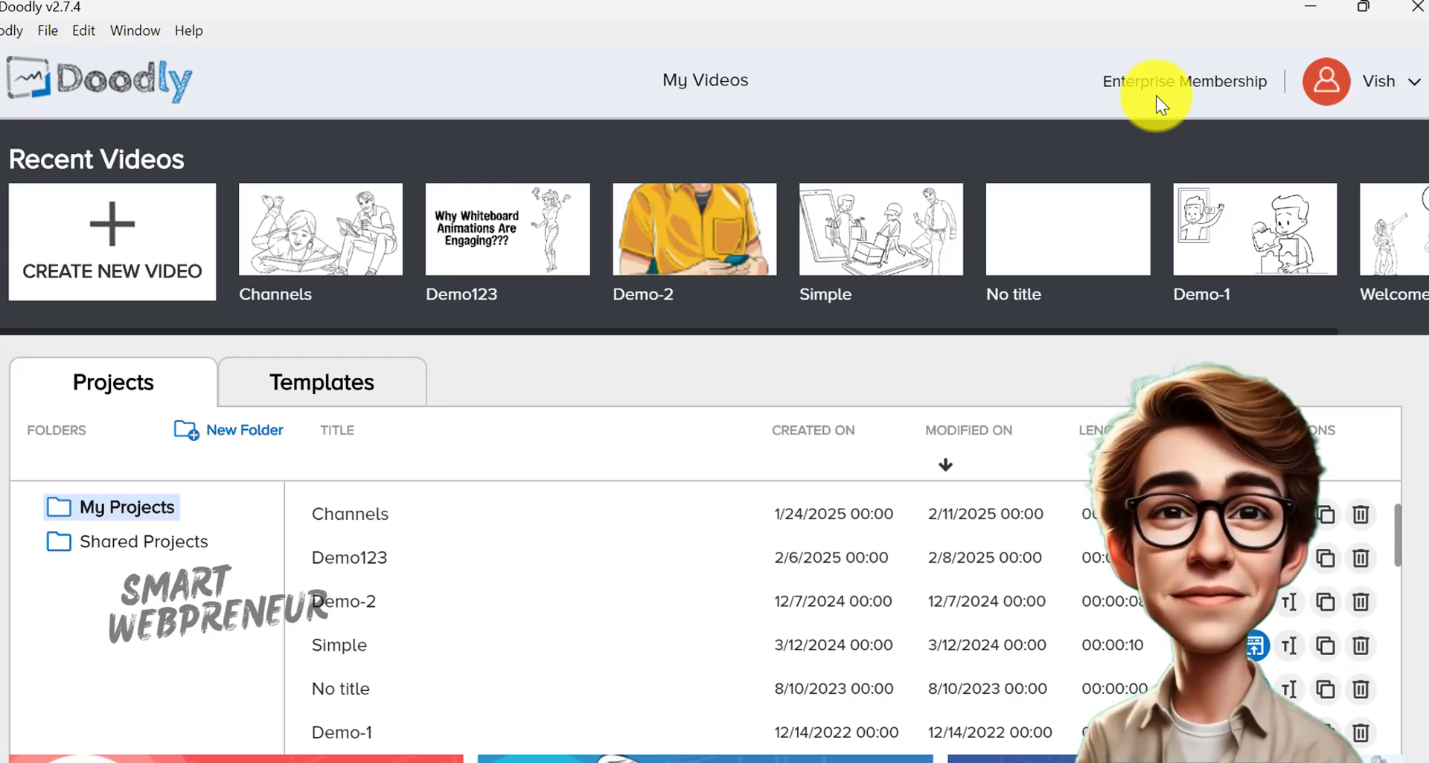
Step: Start a new video, trying Chalkboard, Glassboard and Custom before settling on Whiteboard
click(103, 227)
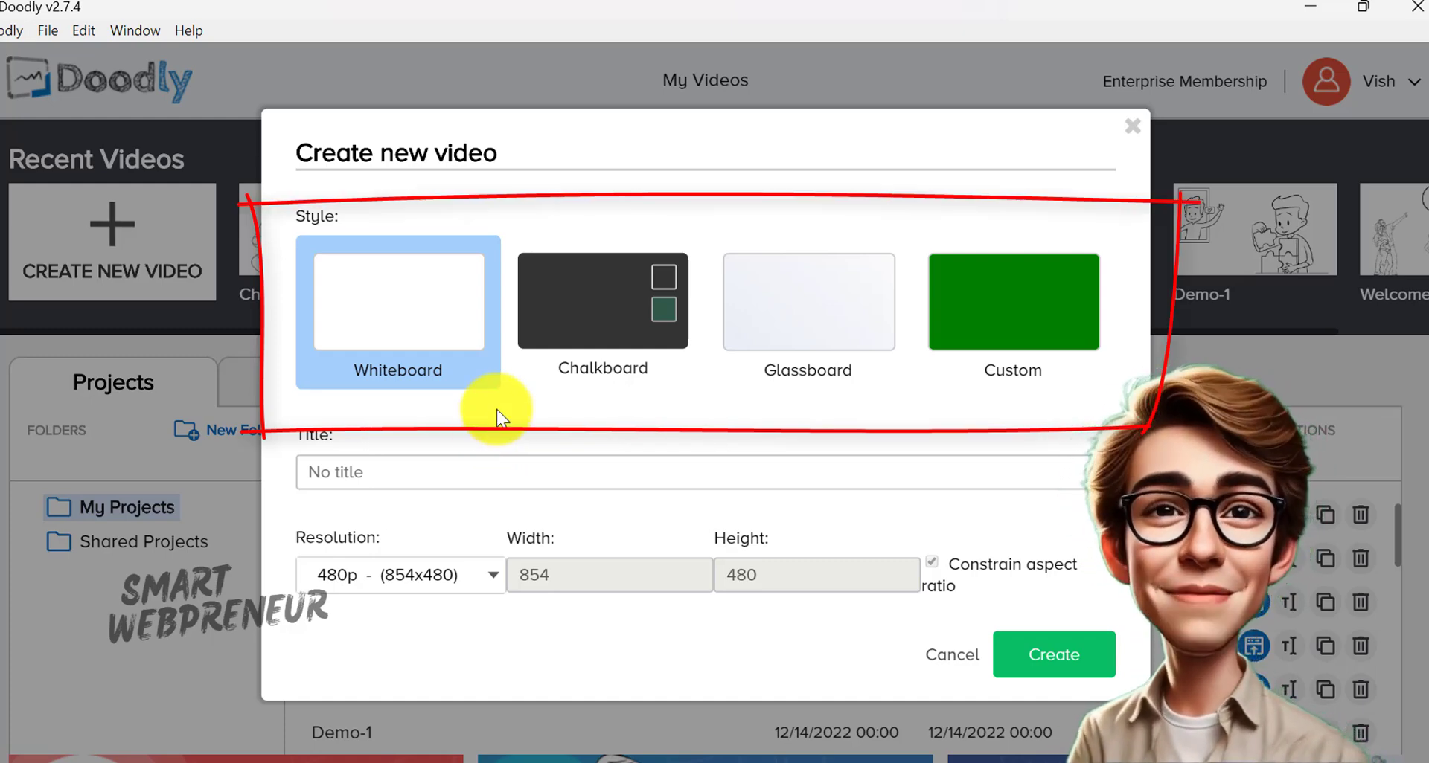
click(633, 323)
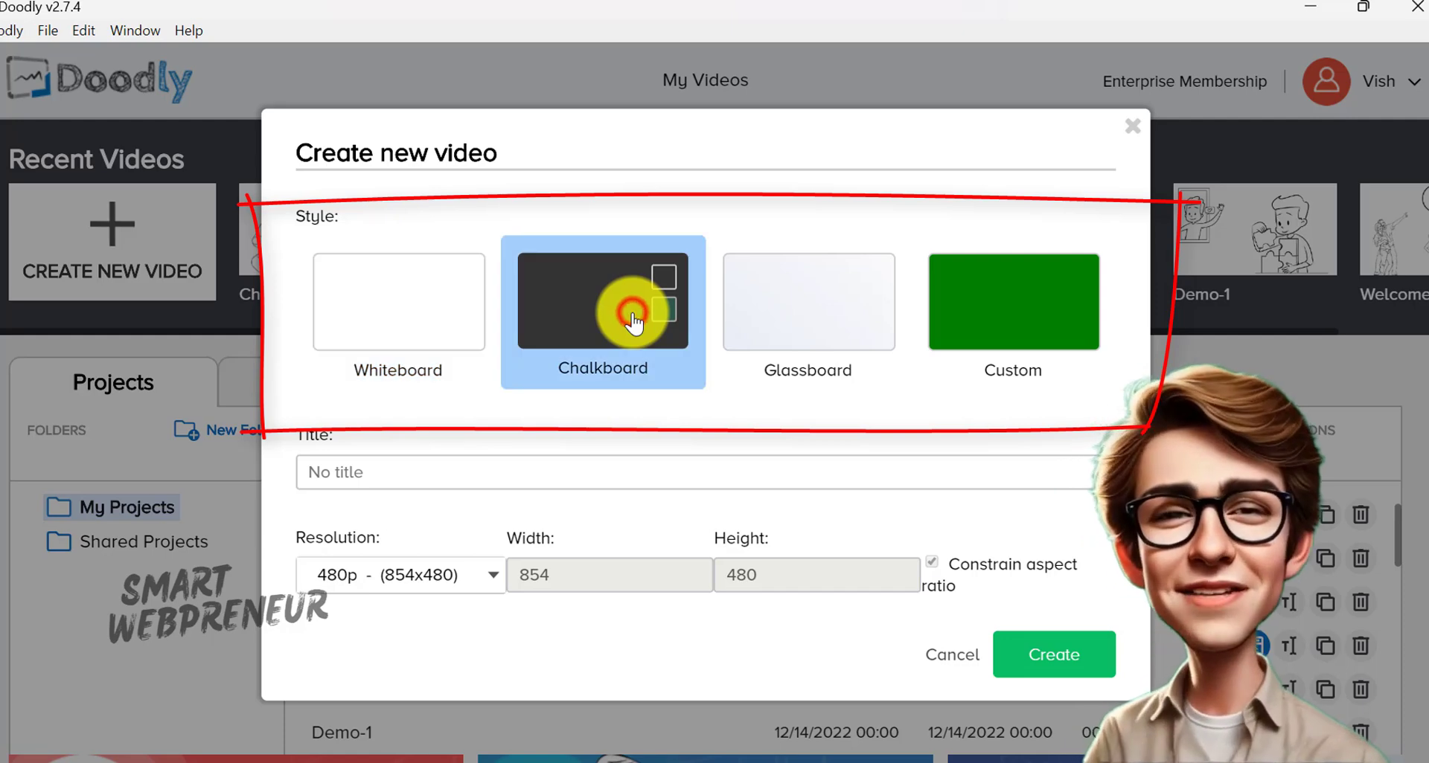
click(887, 305)
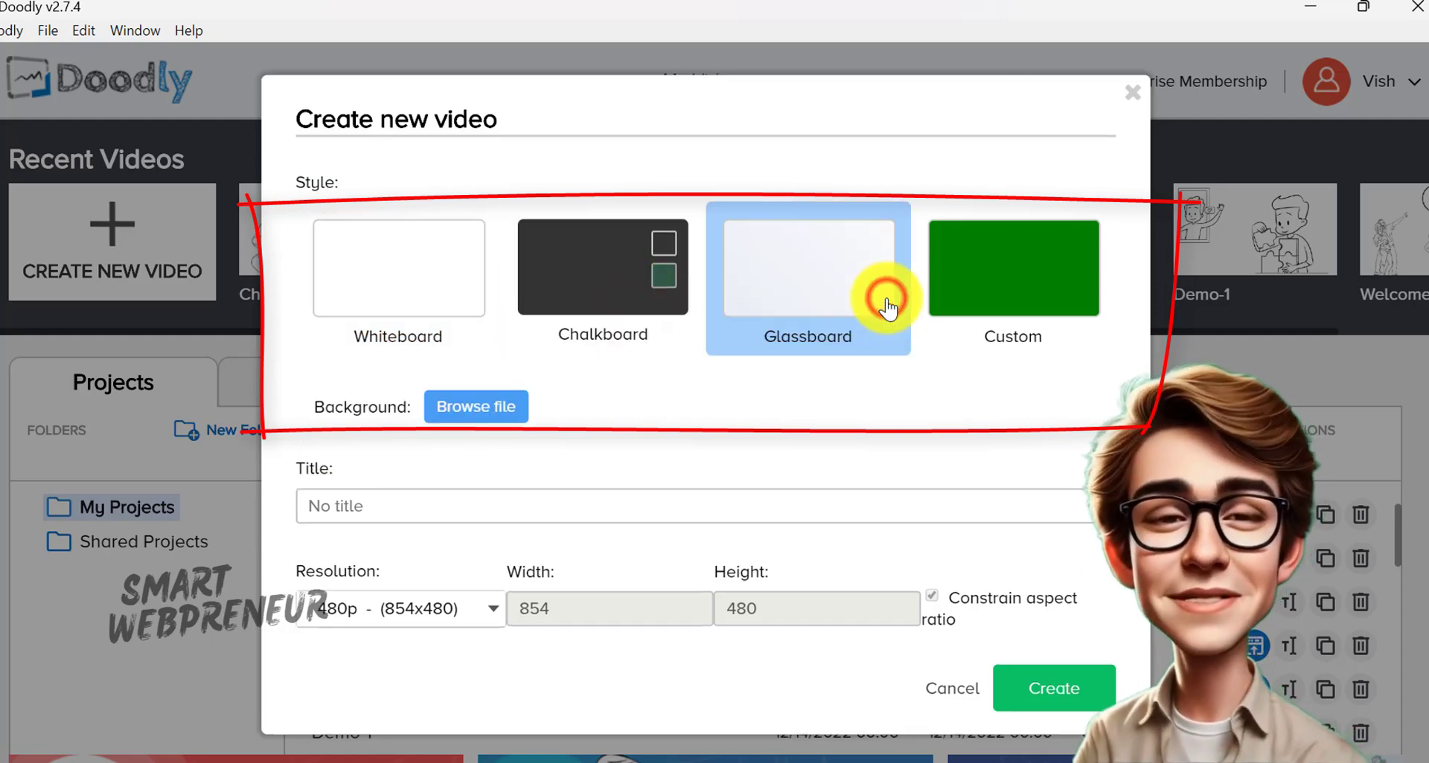
click(1017, 282)
click(767, 280)
click(592, 287)
click(361, 303)
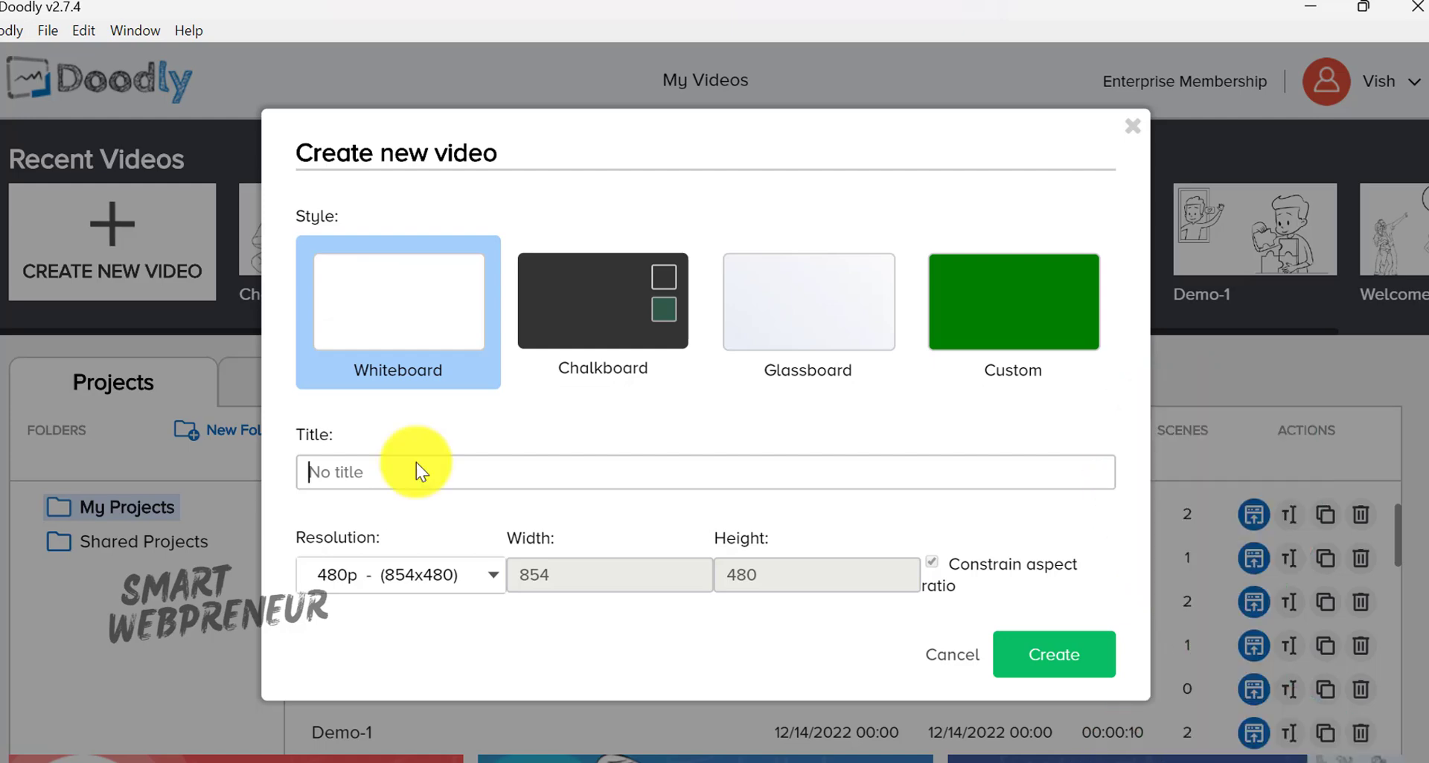
Step: Title the video 'Whiteboard Animation', keep 720p resolution, and create it
text(Whiteboard Animation)
click(480, 574)
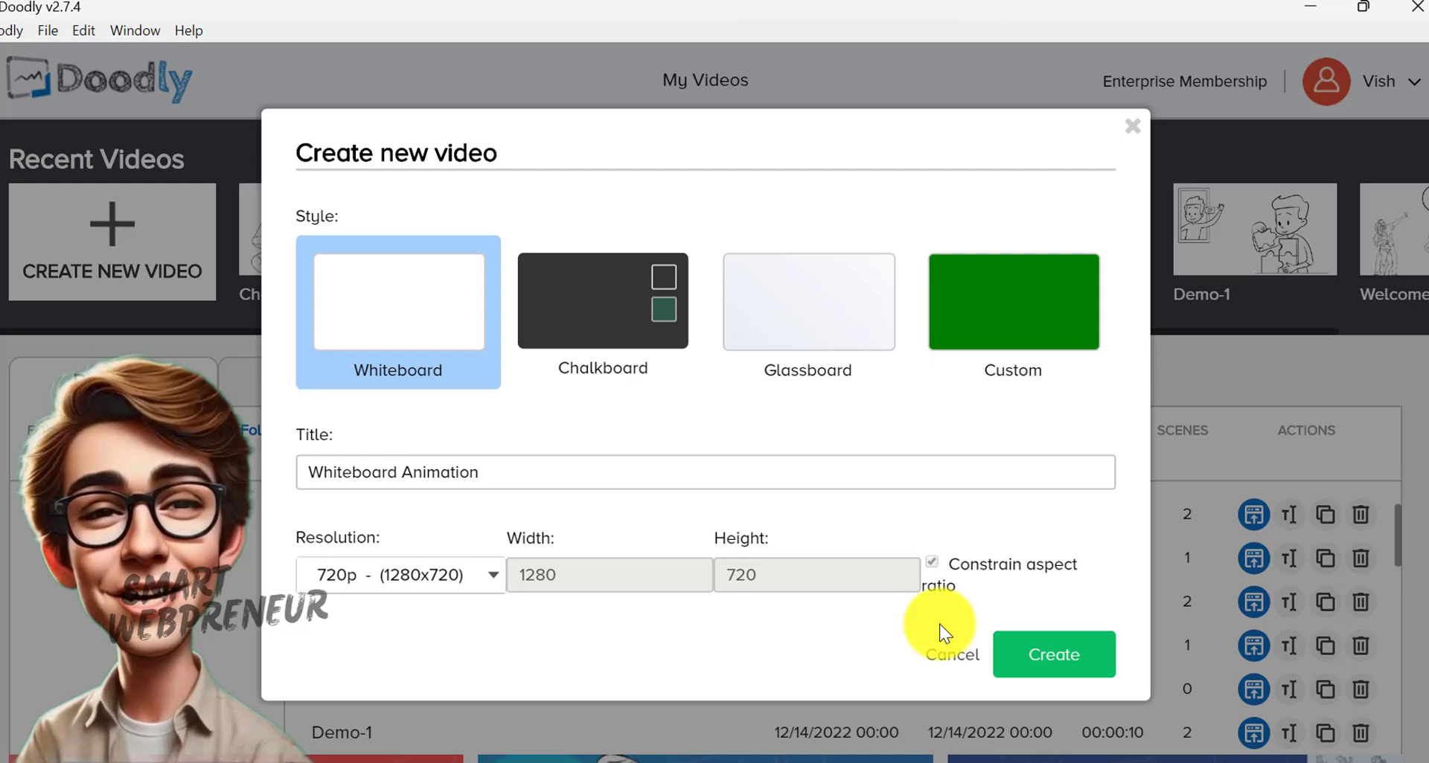
click(449, 591)
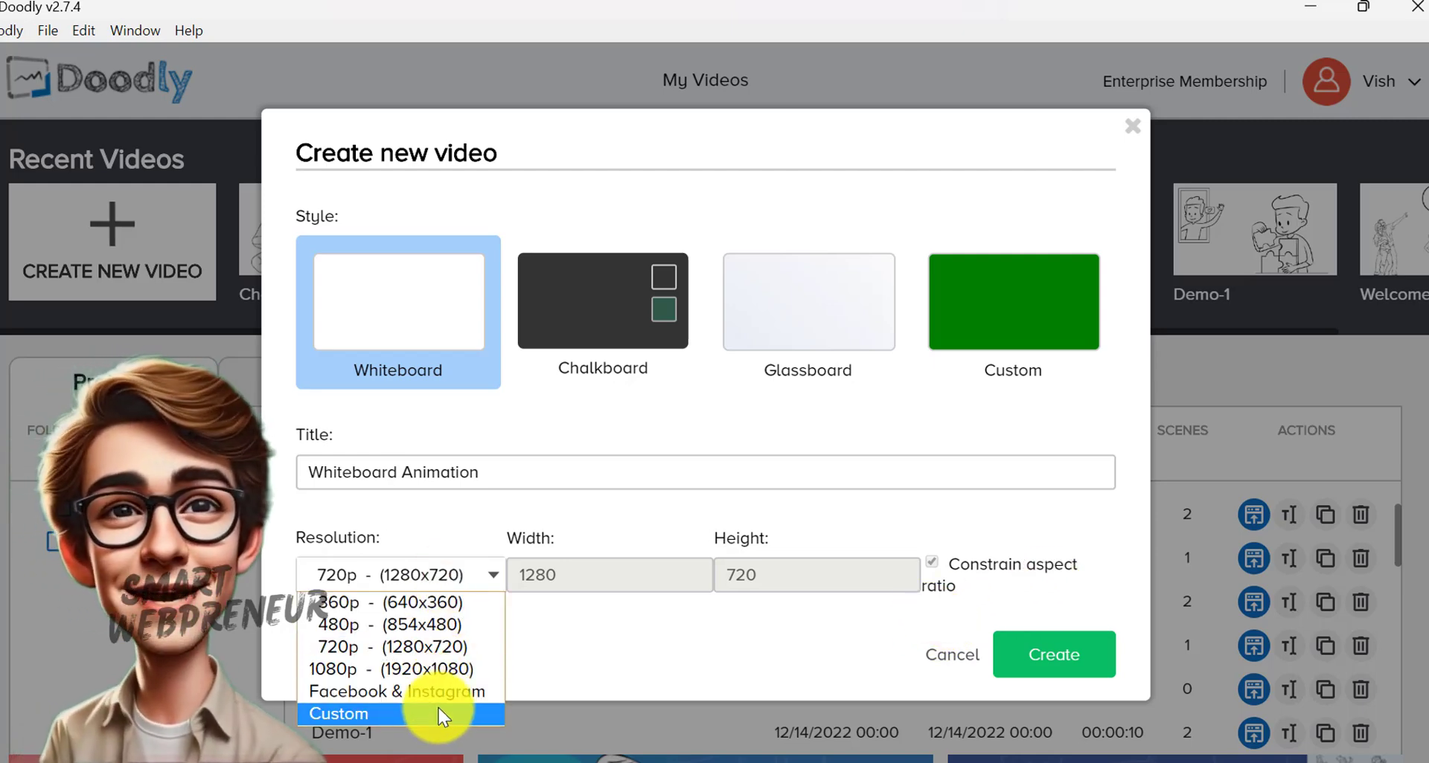
click(614, 628)
click(1086, 655)
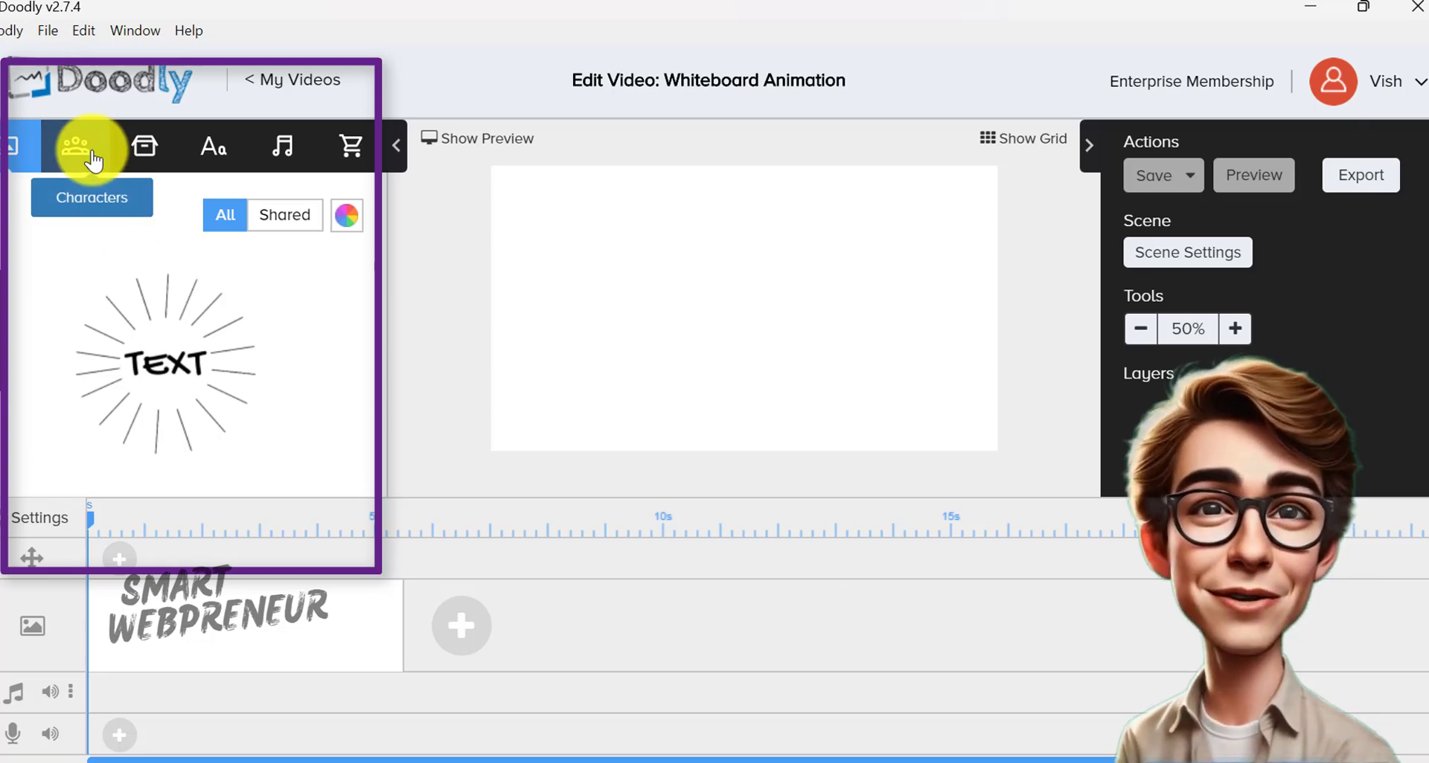
Step: Place the Man On A Laptop character on the canvas, enlarged and moved toward the centre
click(87, 156)
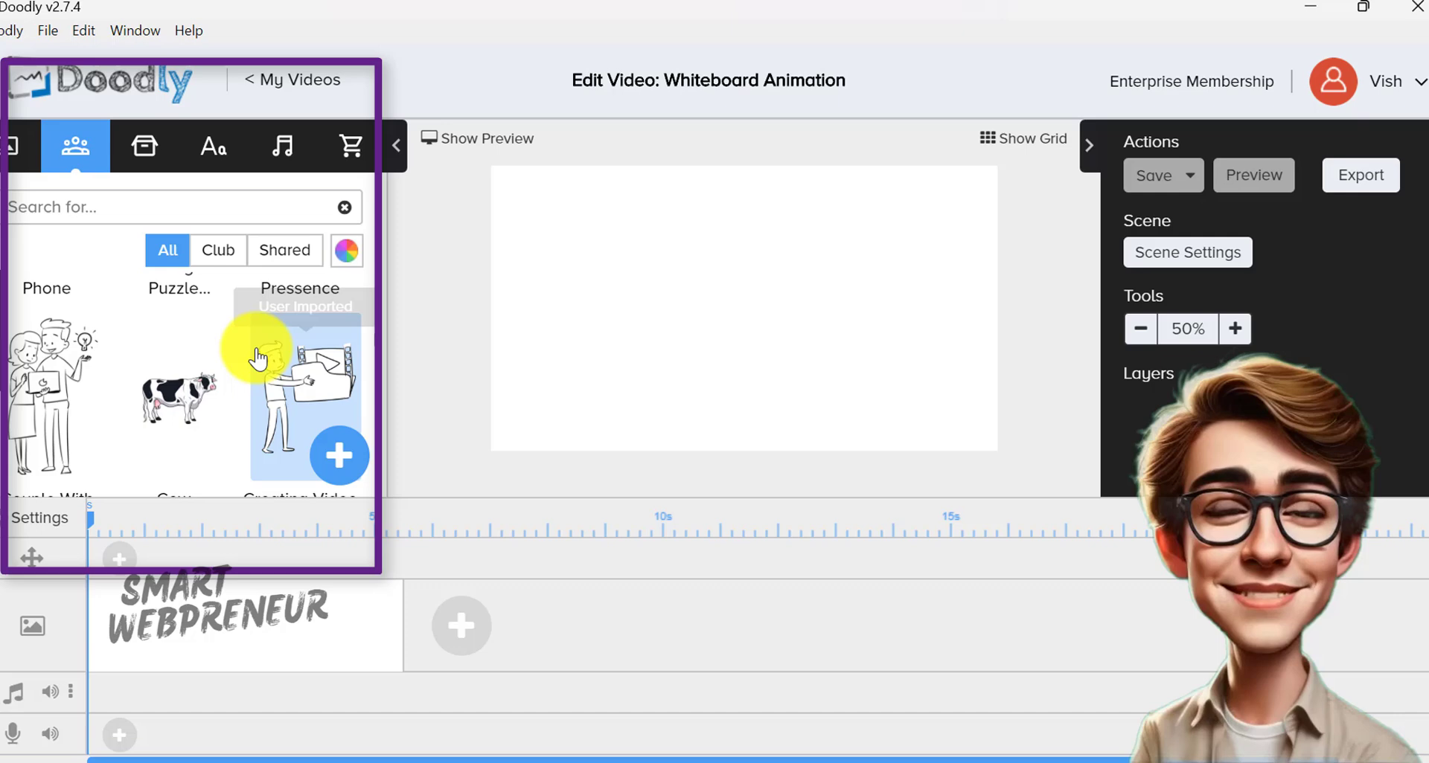
scroll(223, 379, down, 2)
scroll(210, 408, down, 2)
scroll(239, 439, down, 2)
scroll(234, 372, down, 3)
scroll(216, 402, down, 2)
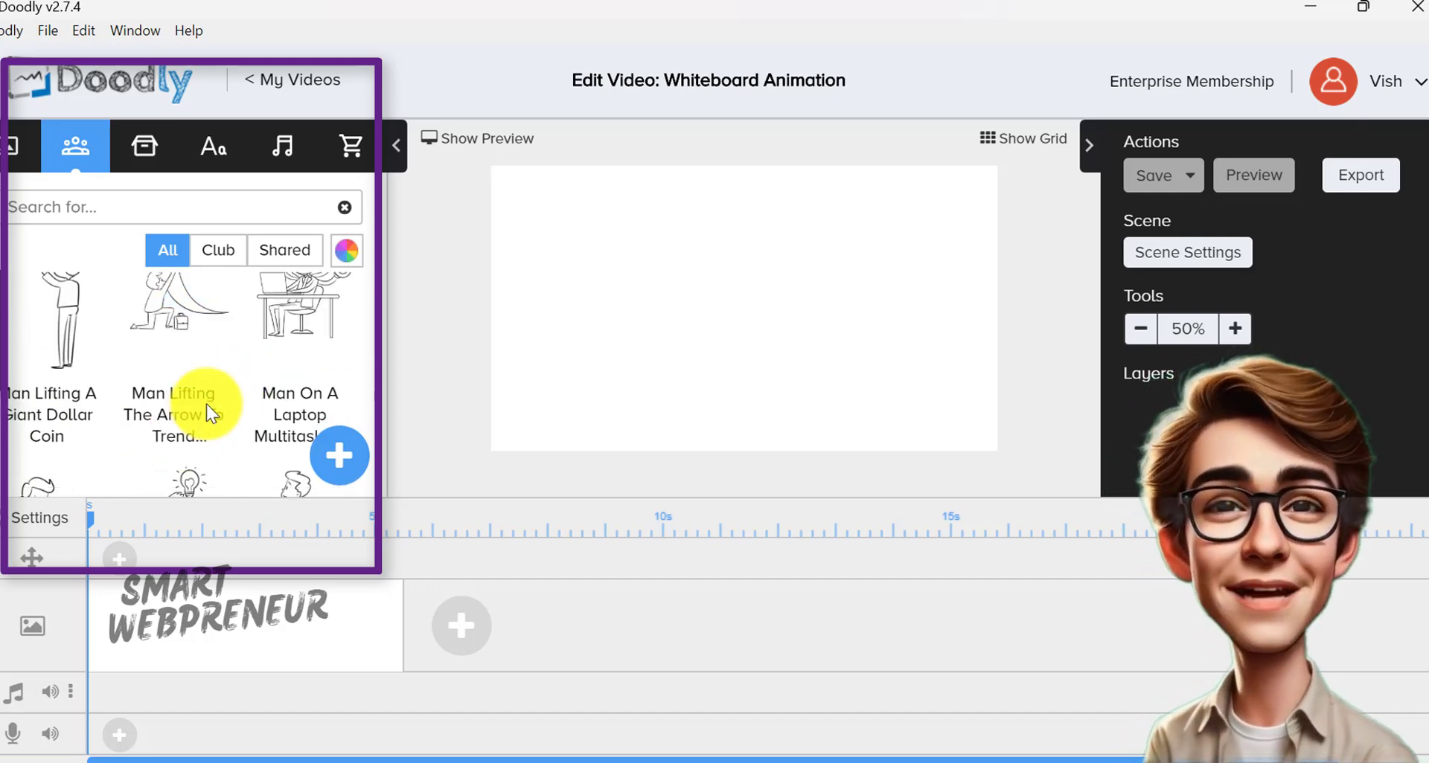
mouse_move(296, 330)
mouse_down()
mouse_move(631, 320)
mouse_move(805, 335)
mouse_up()
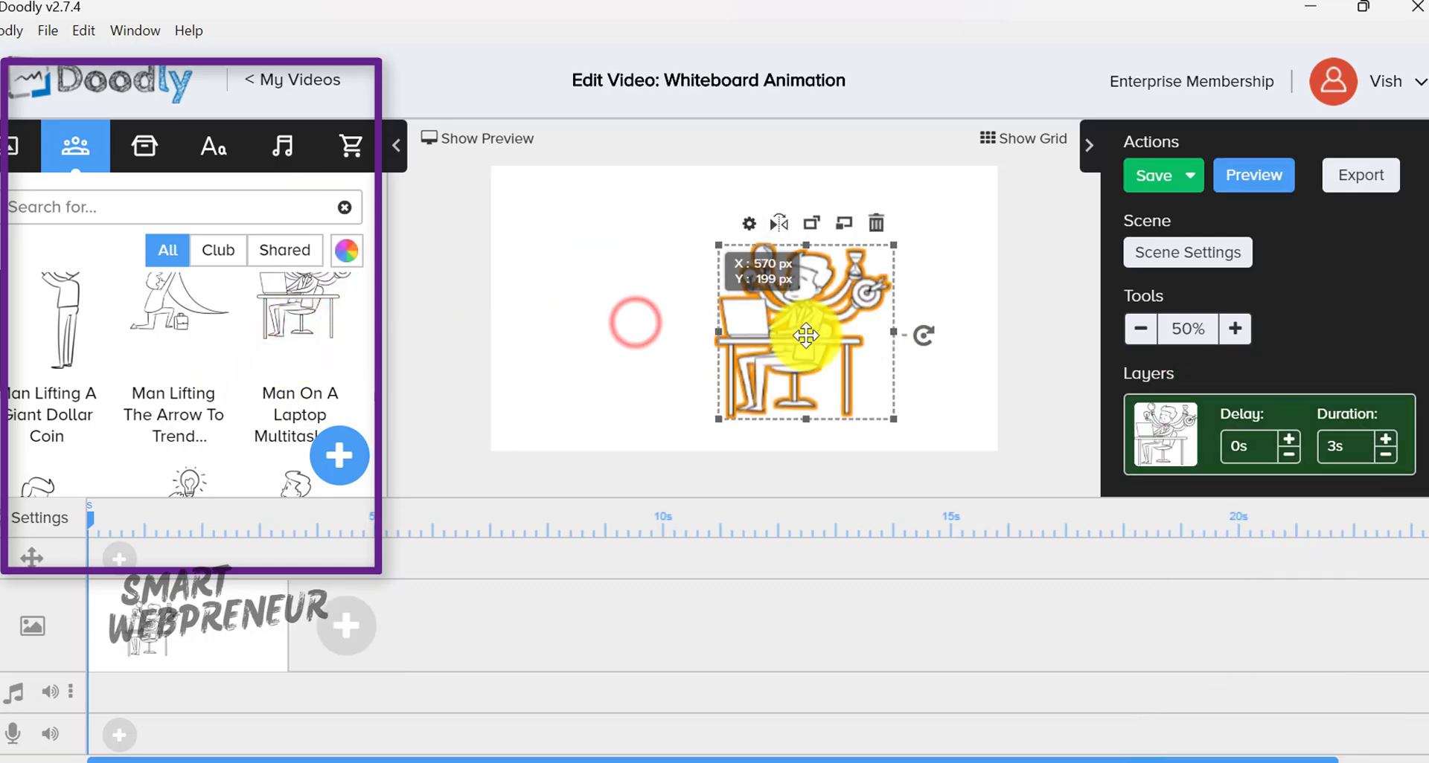
drag(717, 251, 650, 195)
drag(749, 318, 894, 288)
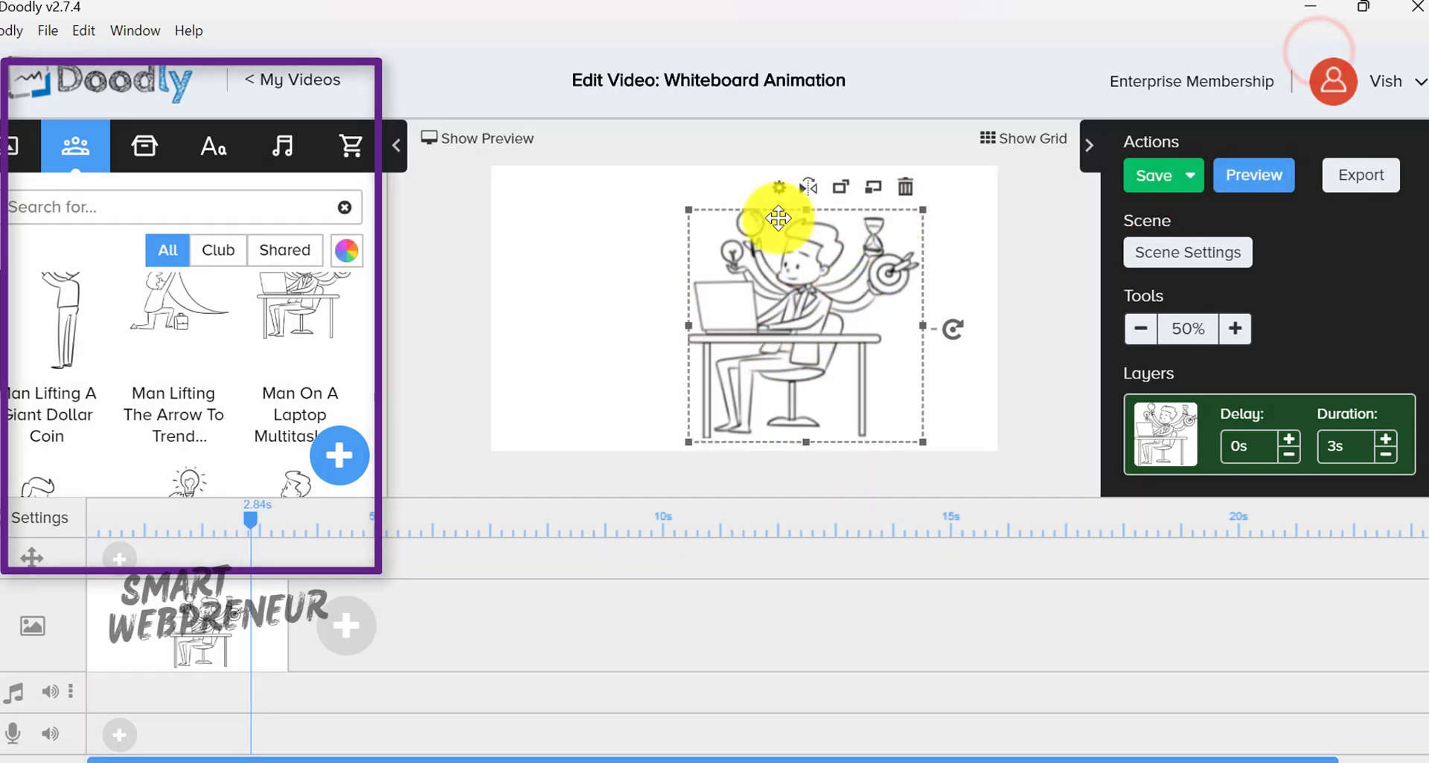
Step: Preview the character's drawing animation, then hide the preview
click(483, 140)
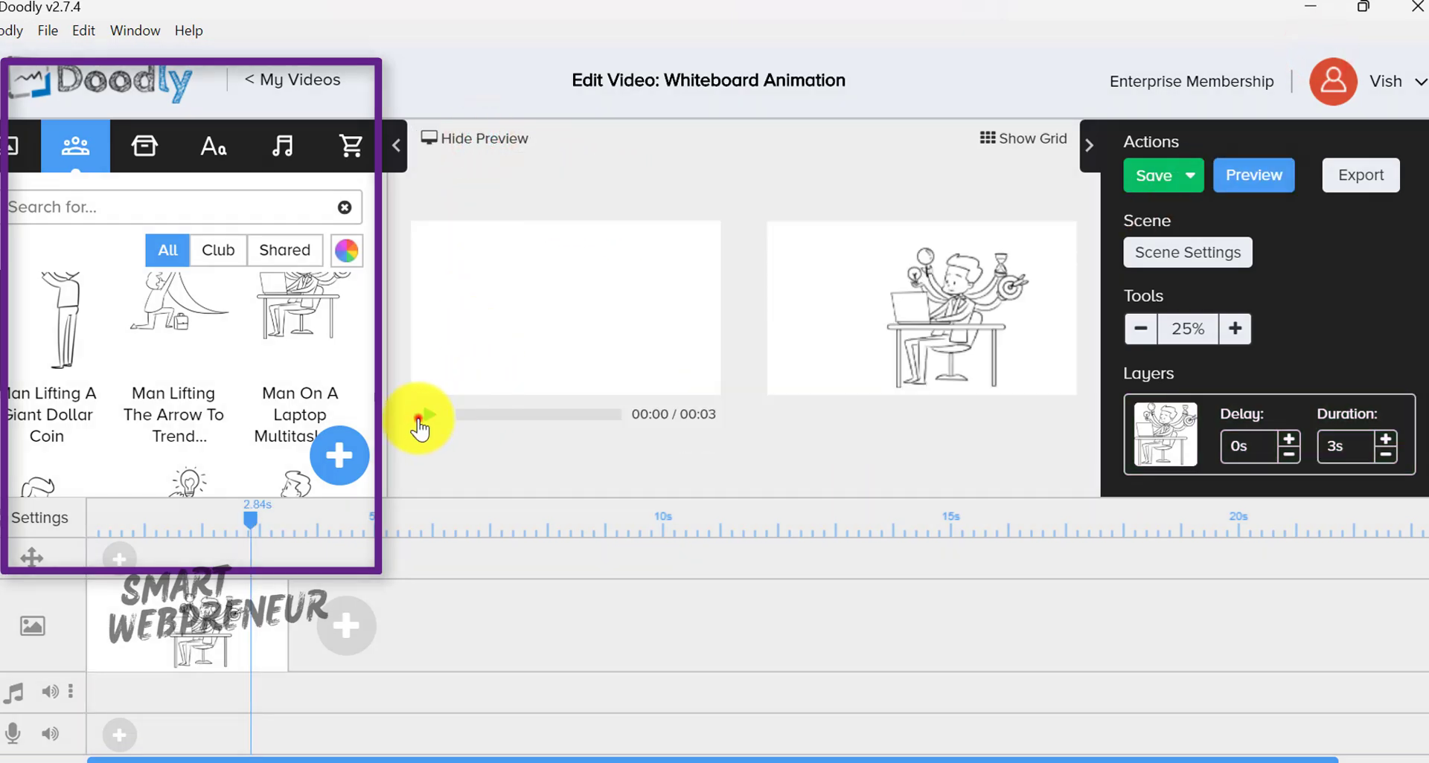
click(419, 424)
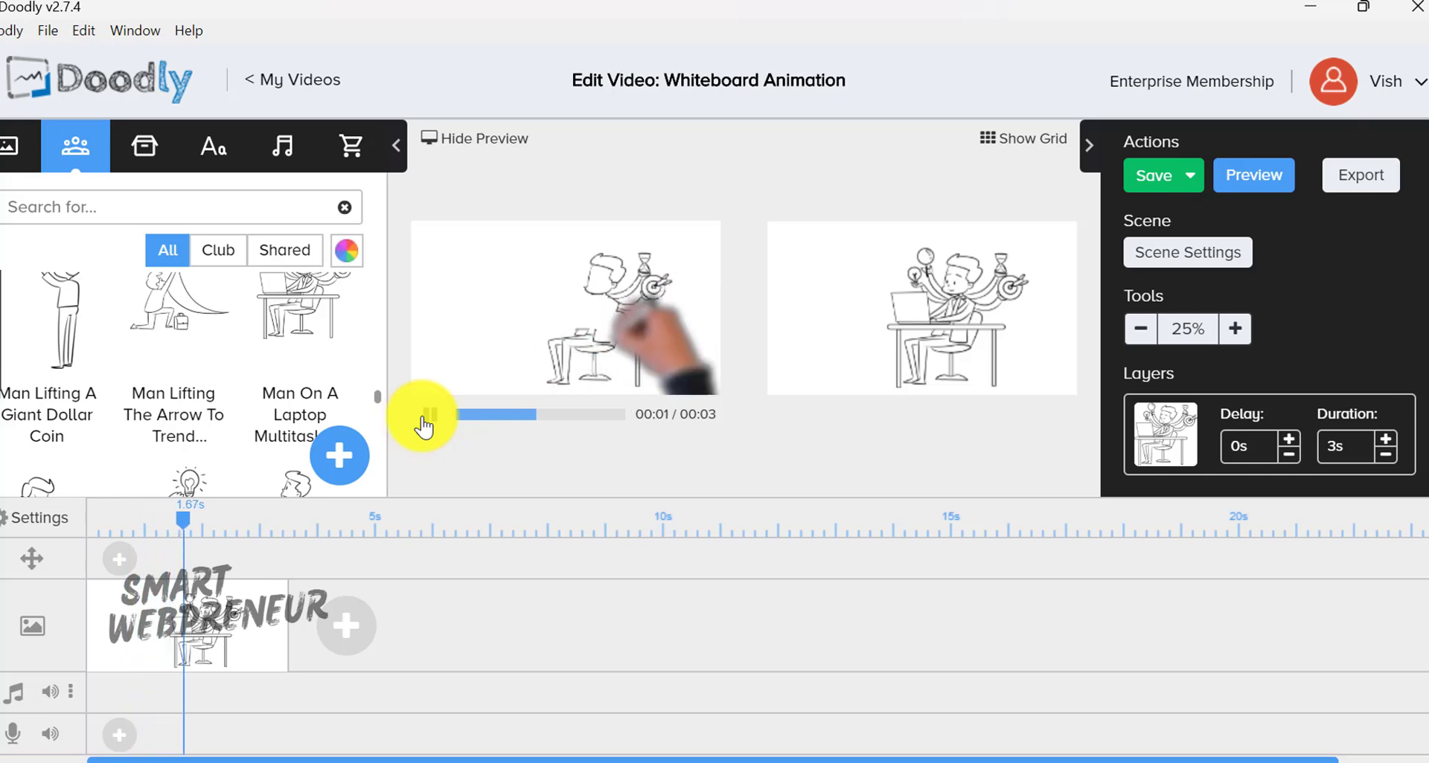
click(469, 132)
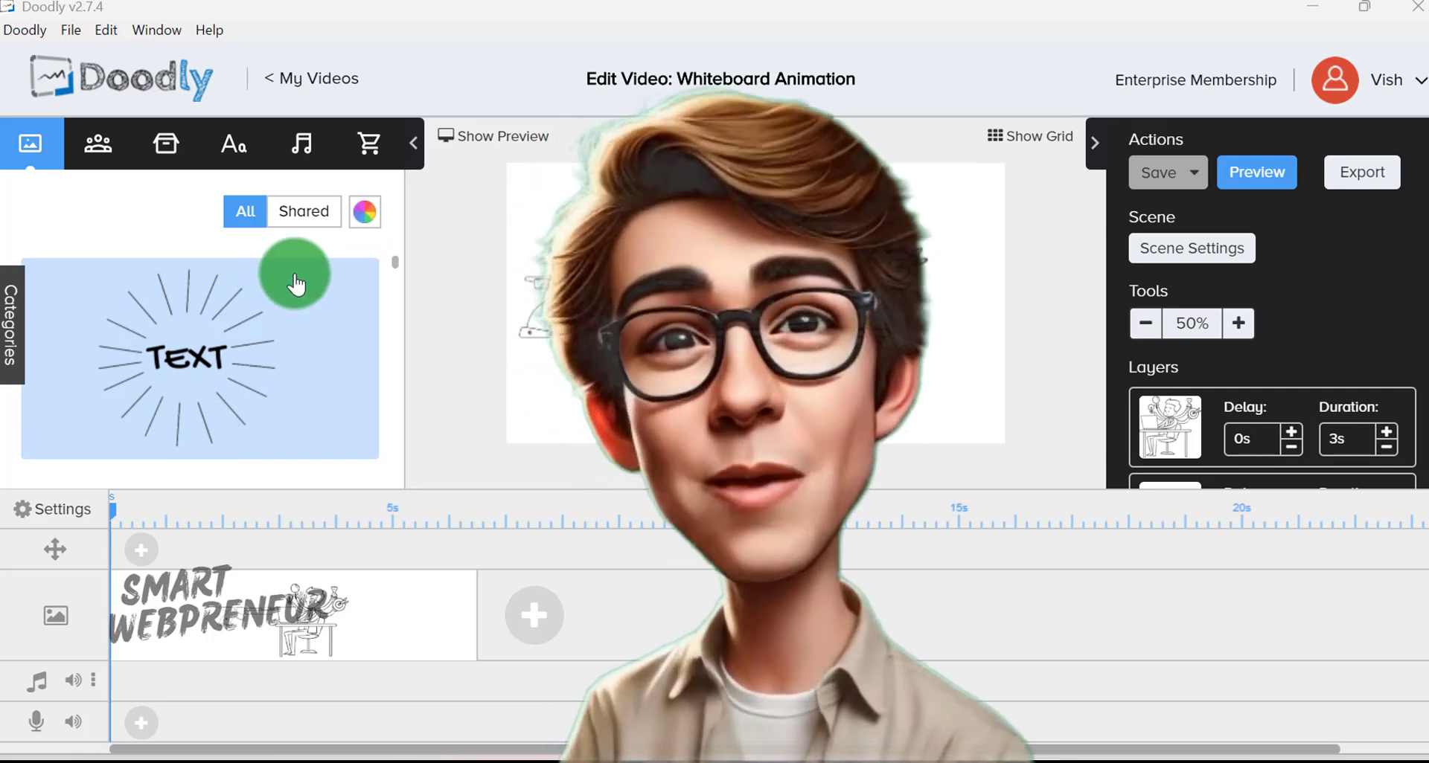
Step: Turn on Doodly Rainbow colour assets and scroll through the image library
click(363, 219)
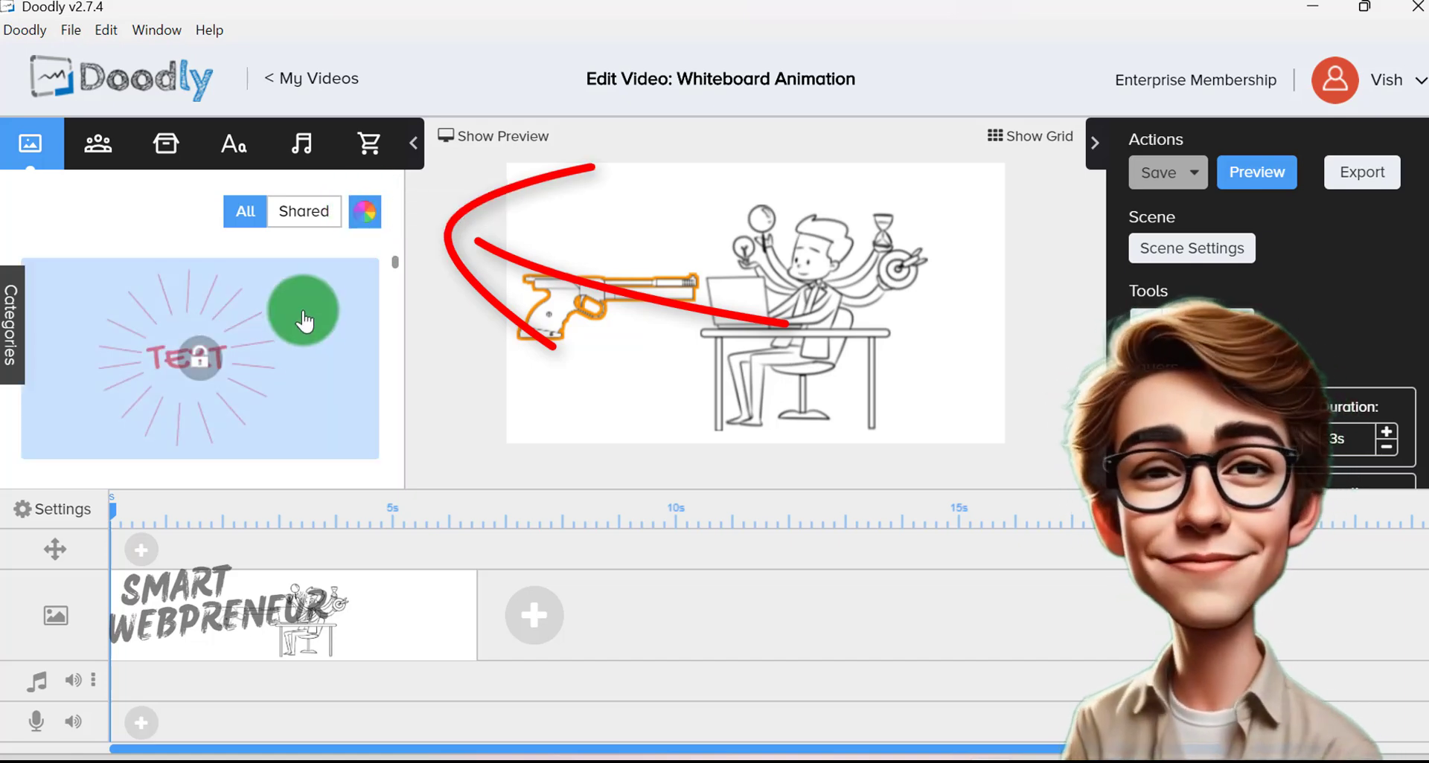
scroll(304, 321, down, 2)
scroll(309, 336, down, 2)
scroll(150, 399, down, 2)
scroll(82, 435, down, 1)
scroll(127, 392, down, 2)
scroll(268, 367, down, 2)
scroll(297, 350, down, 2)
scroll(357, 406, down, 2)
scroll(319, 408, down, 2)
scroll(360, 384, down, 2)
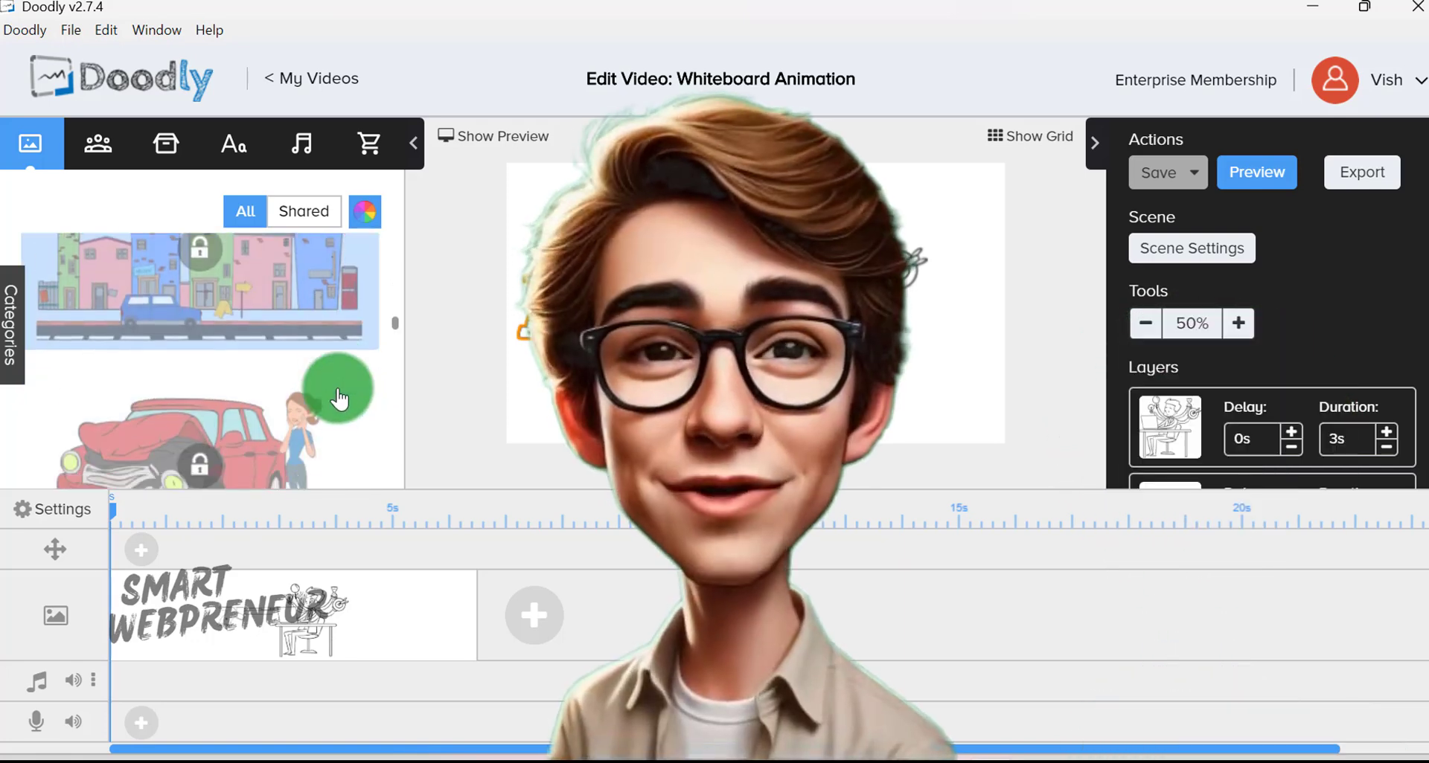
scroll(338, 399, down, 2)
Step: Browse the Characters library to see the locked full-colour characters
click(109, 149)
scroll(238, 331, down, 2)
scroll(258, 332, down, 2)
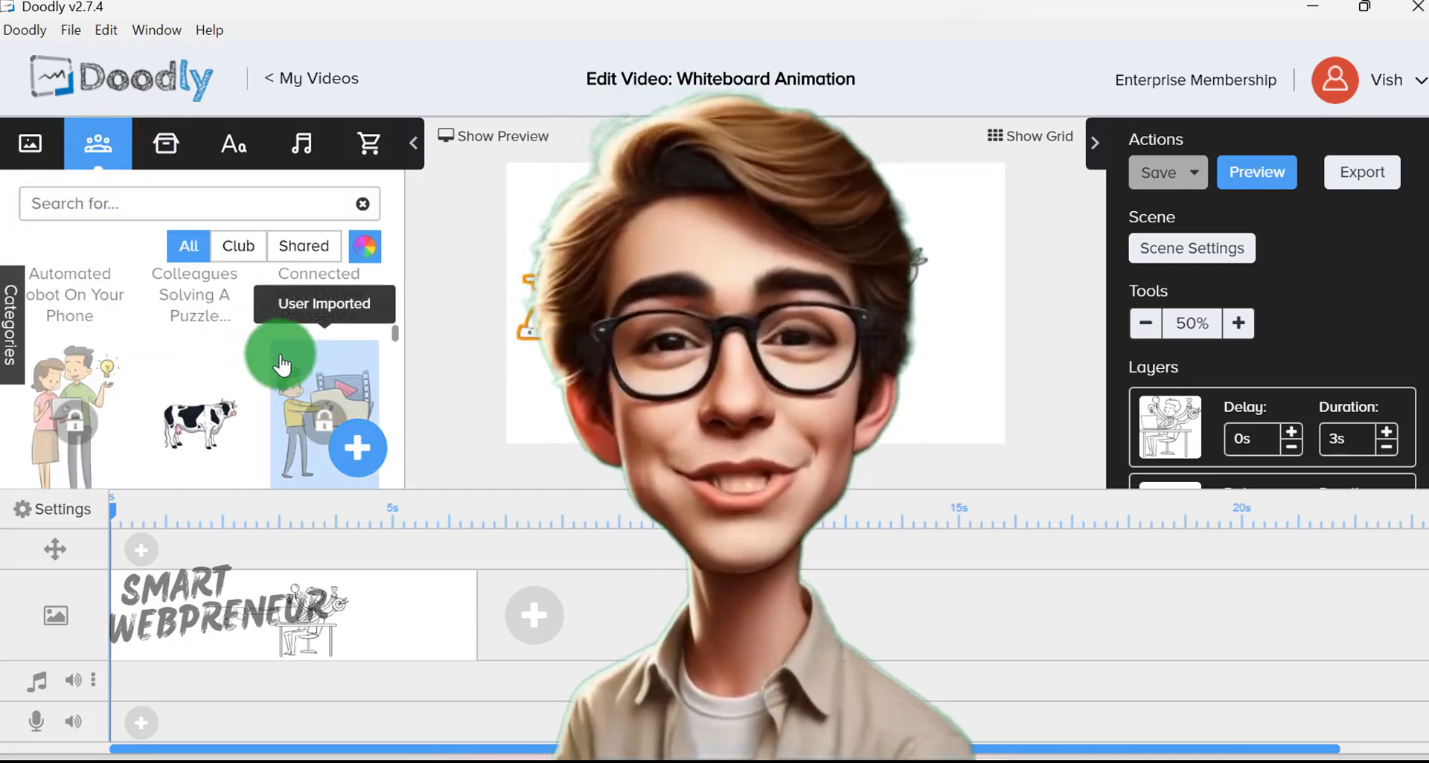
scroll(223, 335, down, 2)
scroll(216, 351, down, 2)
scroll(163, 390, down, 2)
scroll(201, 380, down, 2)
scroll(223, 365, down, 2)
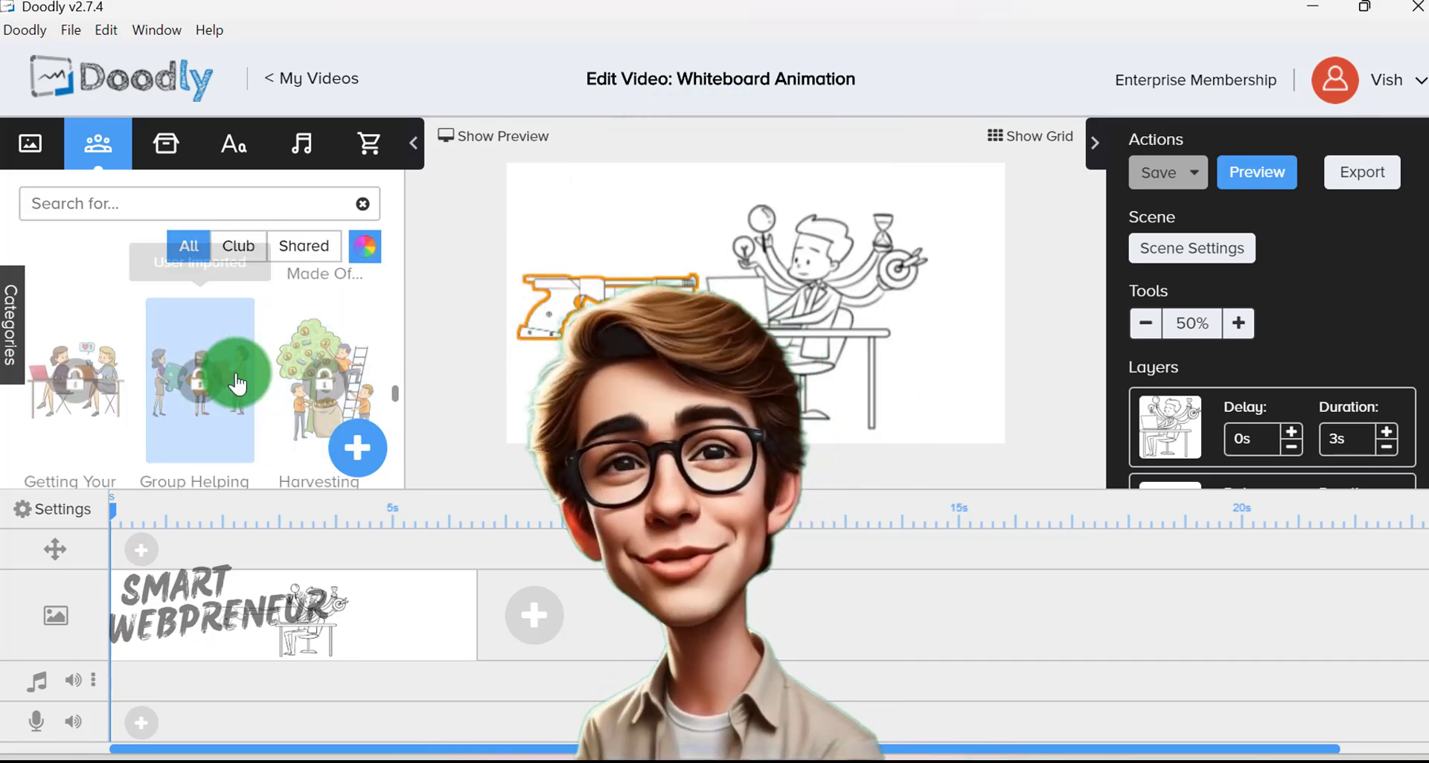
scroll(224, 379, down, 2)
scroll(213, 375, down, 2)
scroll(214, 383, down, 2)
scroll(216, 377, down, 2)
scroll(277, 373, down, 2)
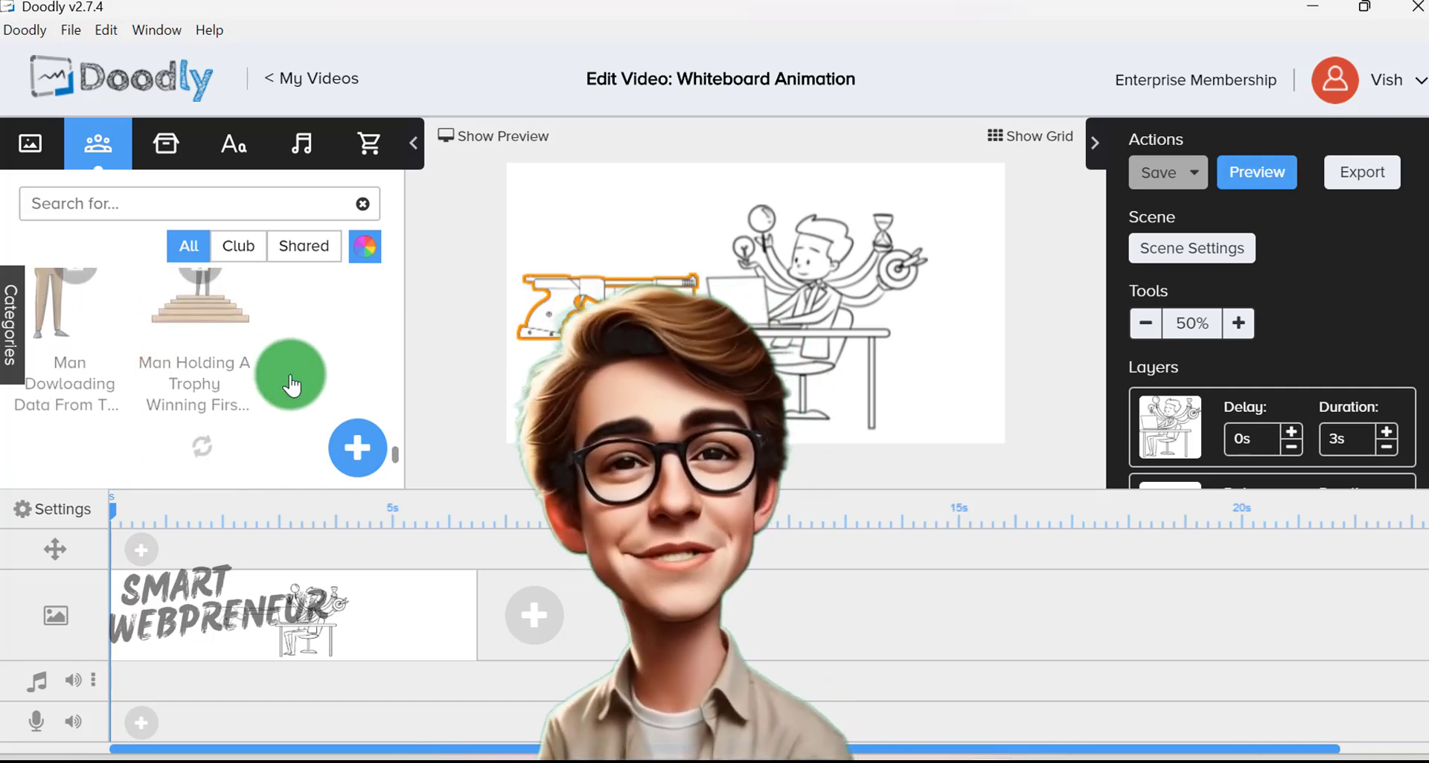
scroll(215, 372, down, 2)
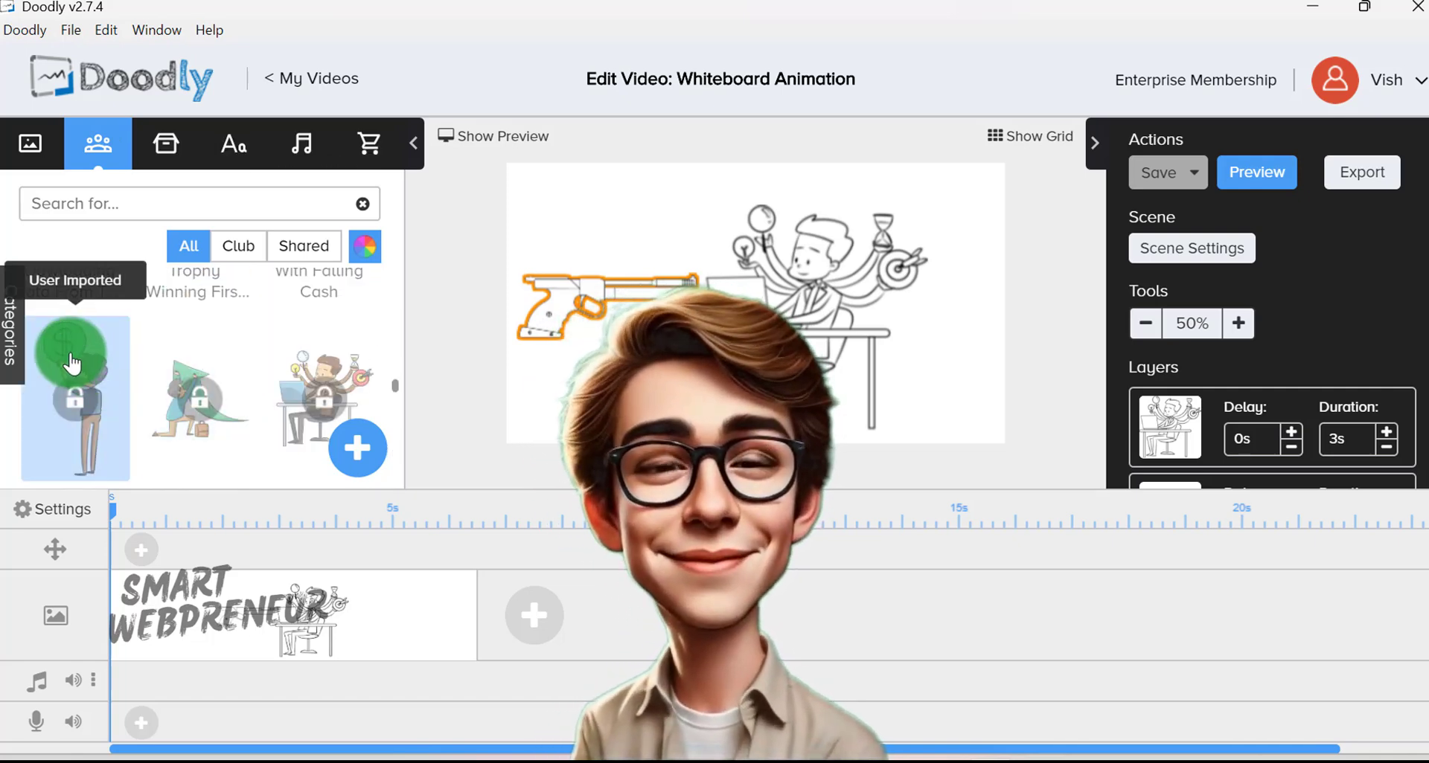
Step: Delete the laptop man character and the gun prop from the canvas
click(166, 142)
click(819, 313)
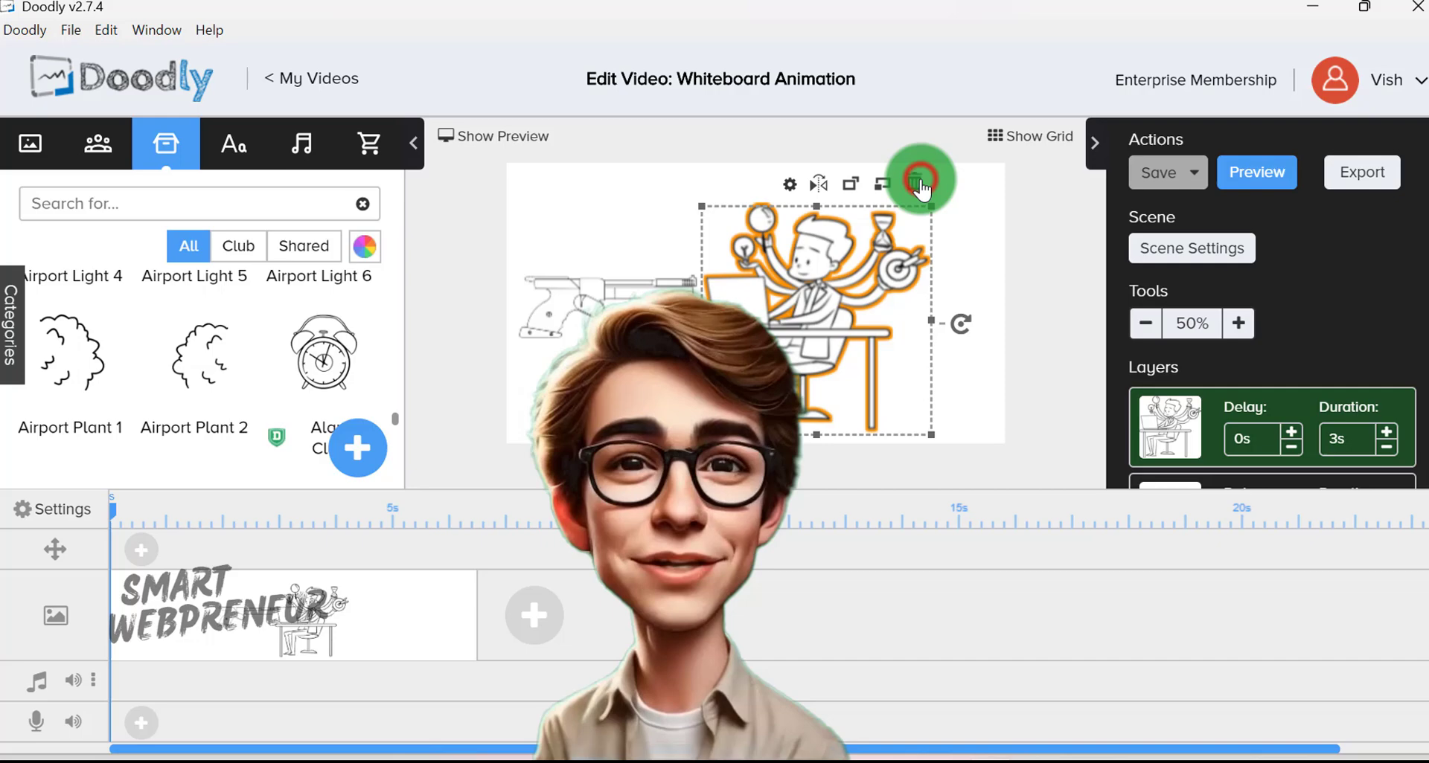
click(921, 186)
click(791, 432)
click(613, 311)
click(702, 236)
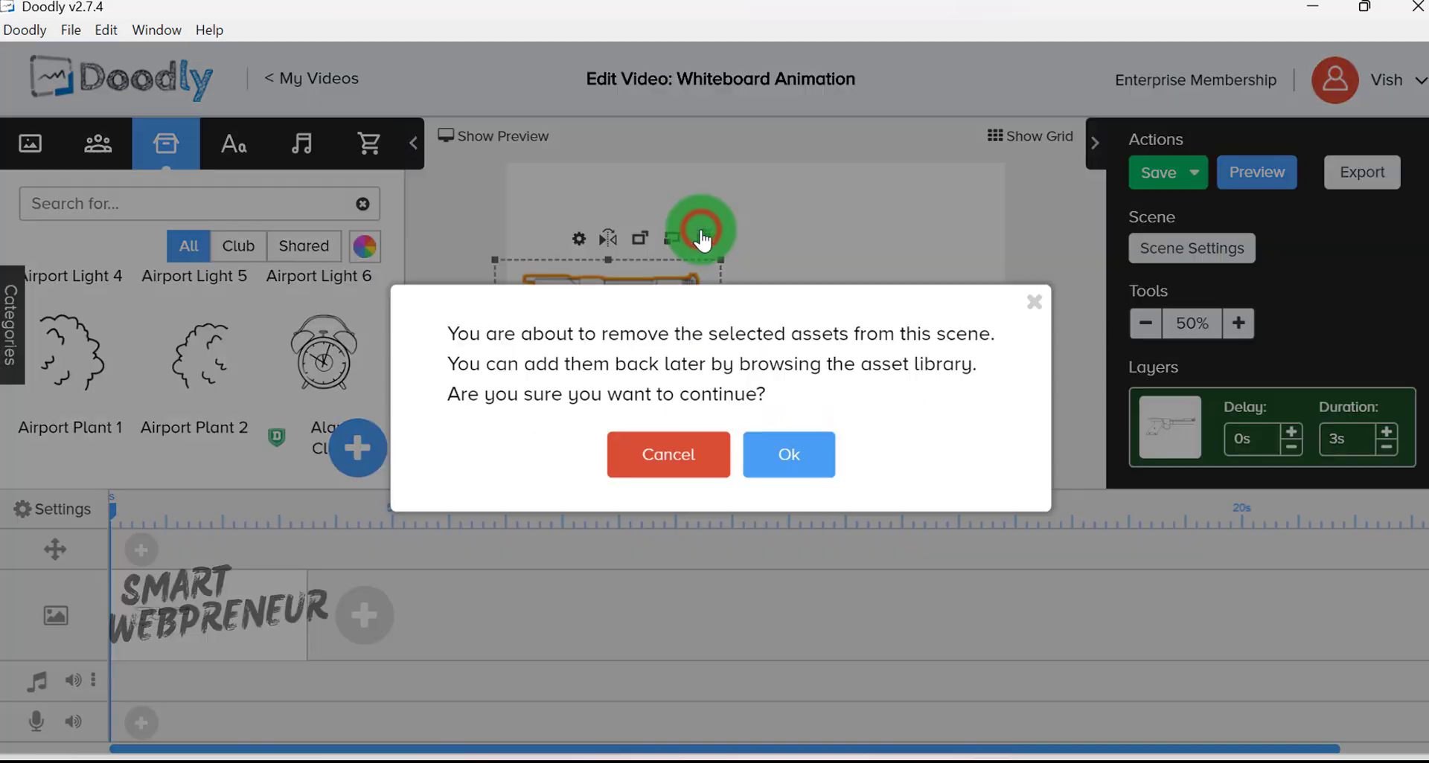
click(781, 458)
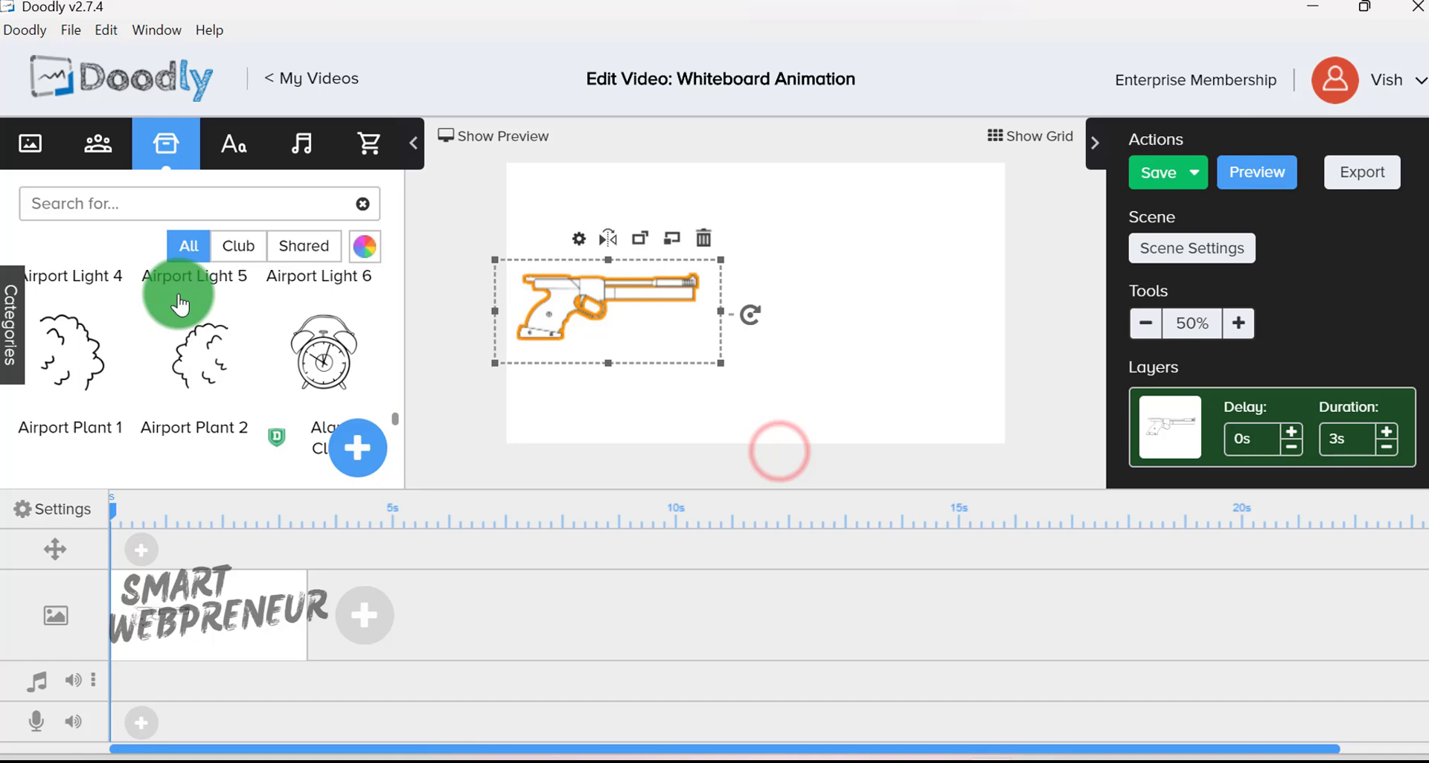
Step: Add the Man Solving A Puzzle character from the Characters library
click(98, 145)
drag(396, 311, 405, 327)
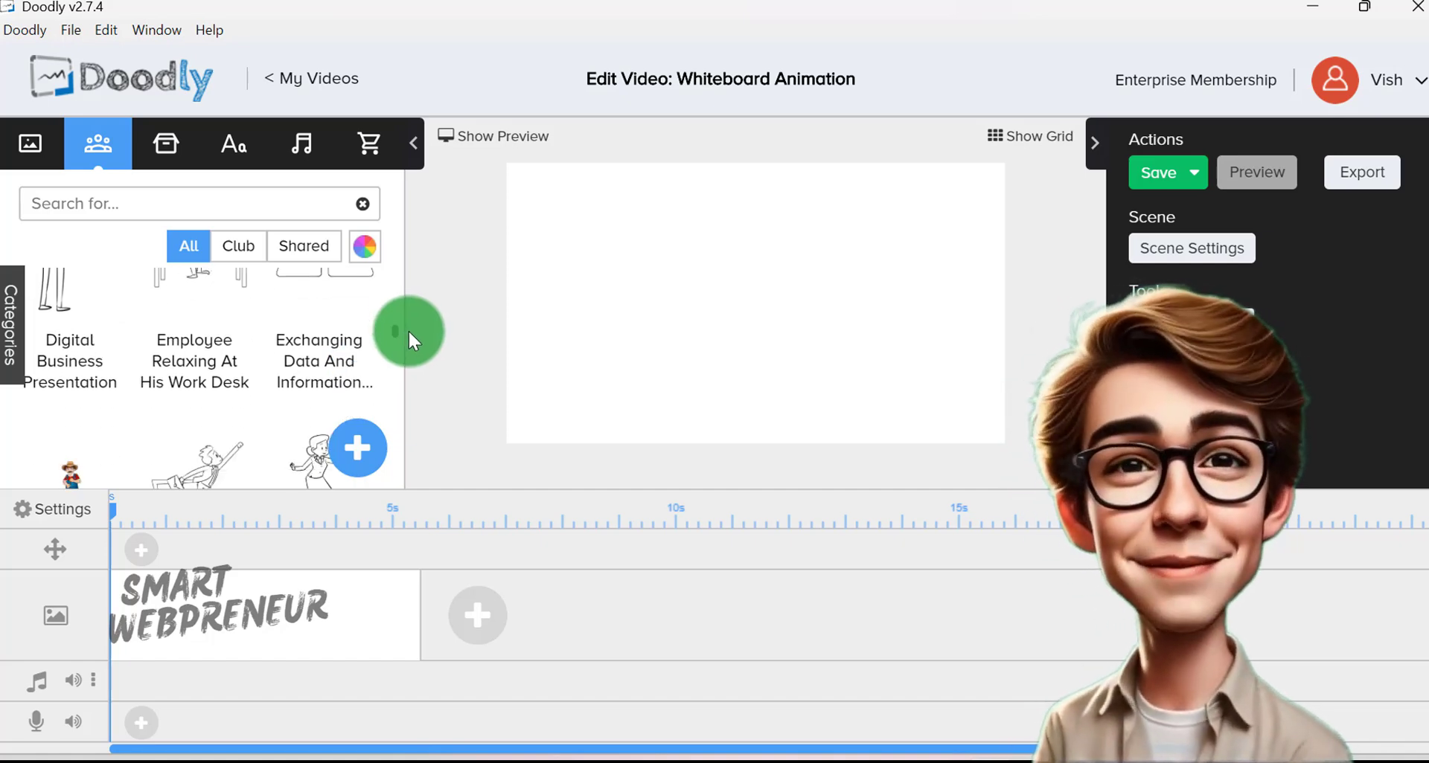
drag(408, 329, 407, 403)
scroll(179, 431, down, 2)
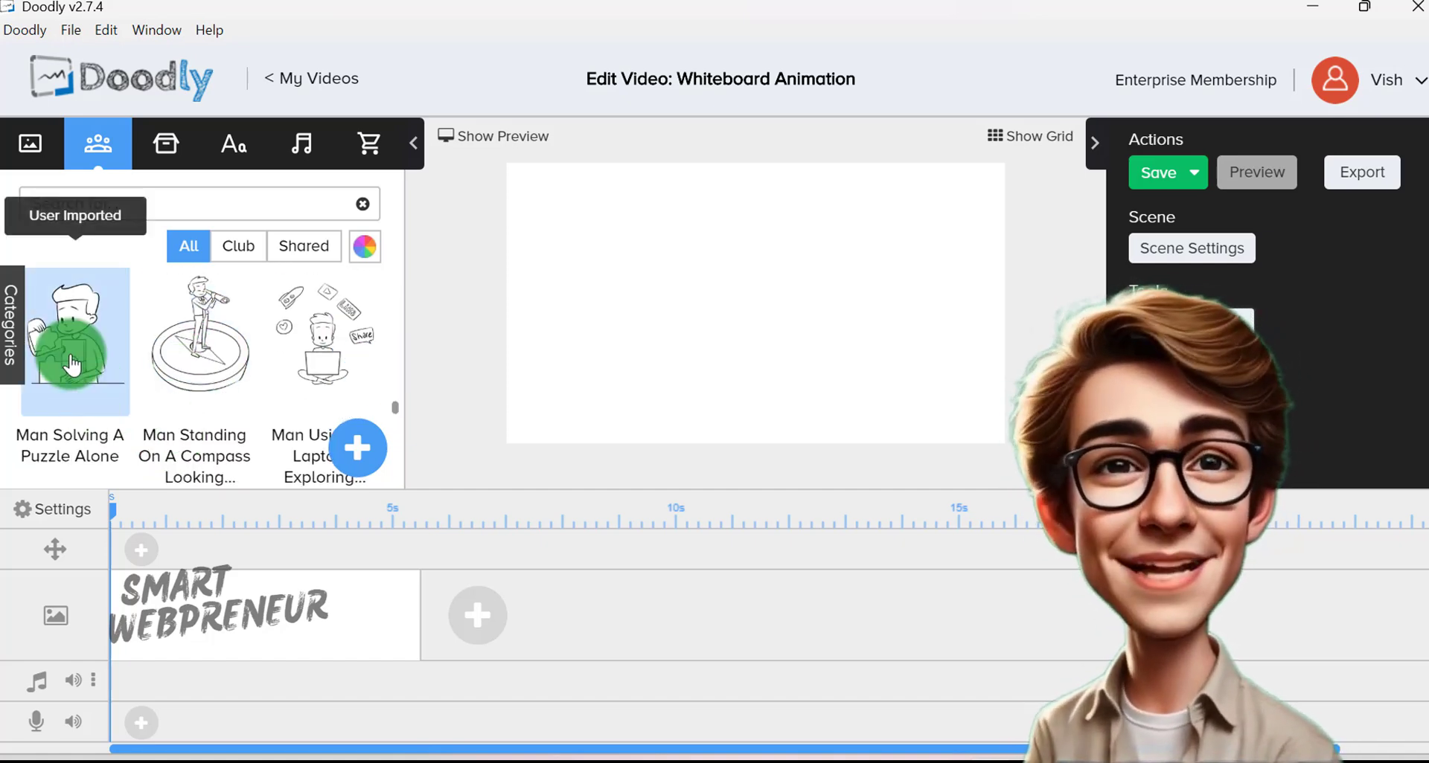
mouse_move(67, 352)
mouse_down()
mouse_move(707, 372)
mouse_move(712, 314)
mouse_move(856, 344)
mouse_up()
scroll(210, 369, down, 3)
scroll(221, 397, down, 3)
scroll(216, 408, down, 1)
scroll(216, 421, down, 3)
scroll(207, 410, down, 3)
scroll(201, 413, down, 3)
scroll(197, 417, down, 2)
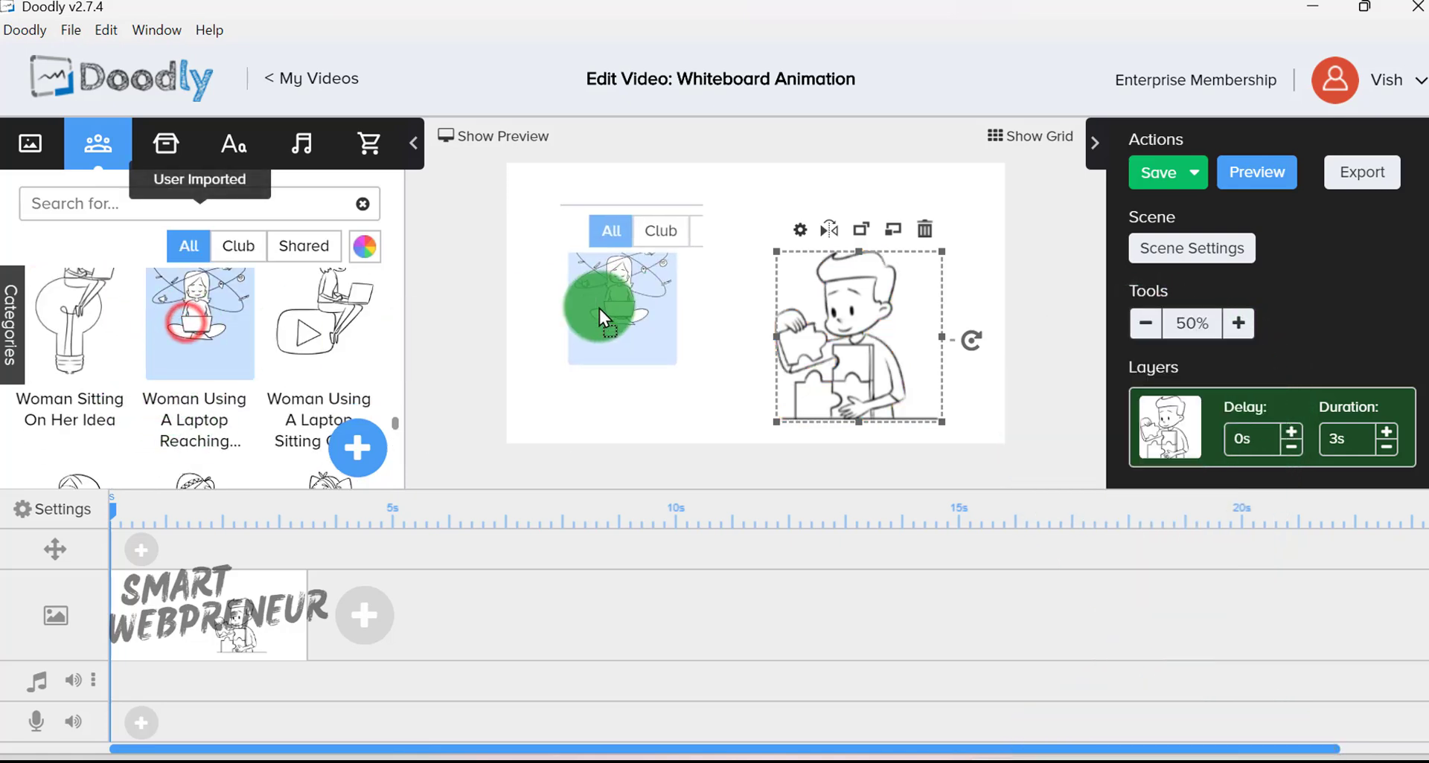
Step: Add Woman Using A Laptop, Aalim Say Hi and Luciana With Pet 2, then preview
mouse_move(621, 348)
mouse_down()
mouse_move(635, 372)
mouse_move(649, 356)
mouse_up()
drag(252, 363, 232, 439)
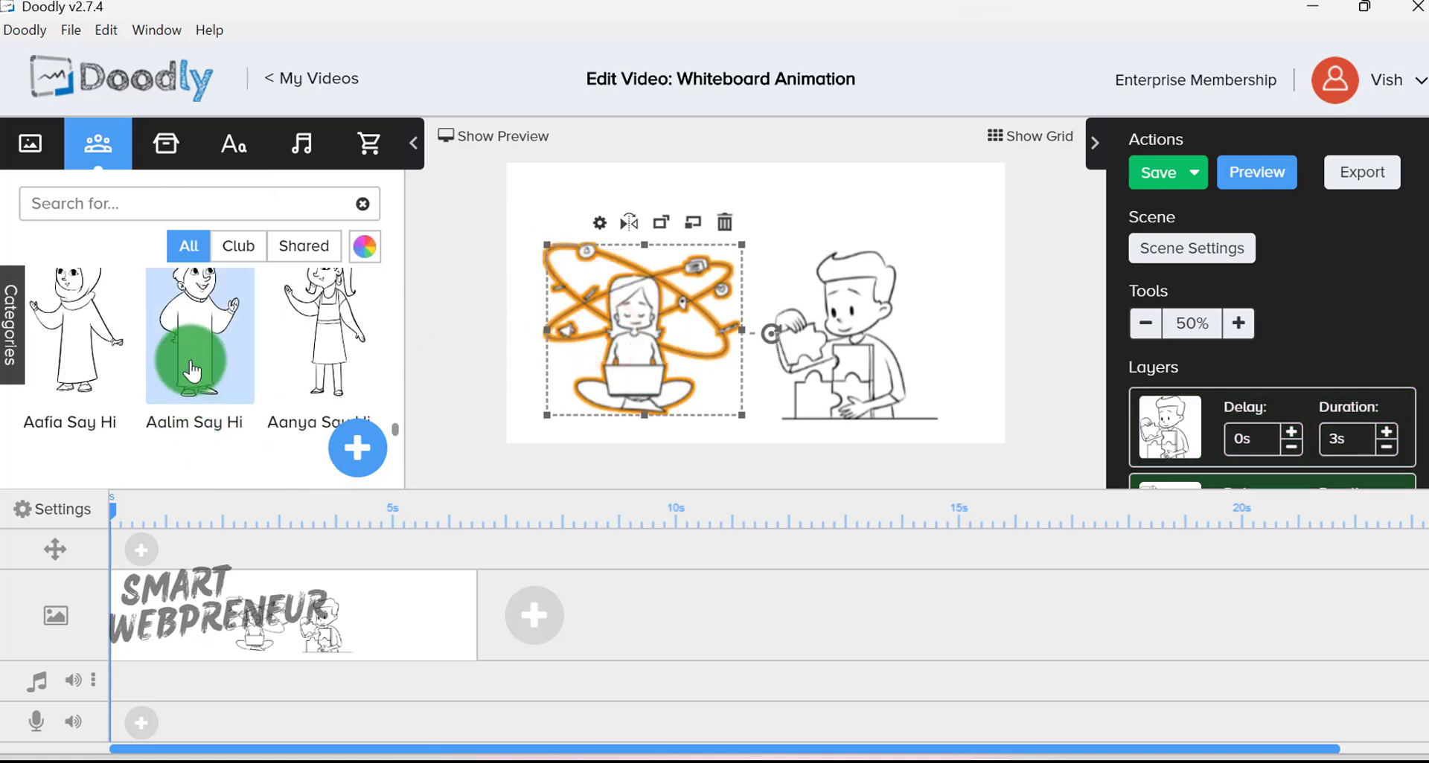
drag(192, 370, 537, 288)
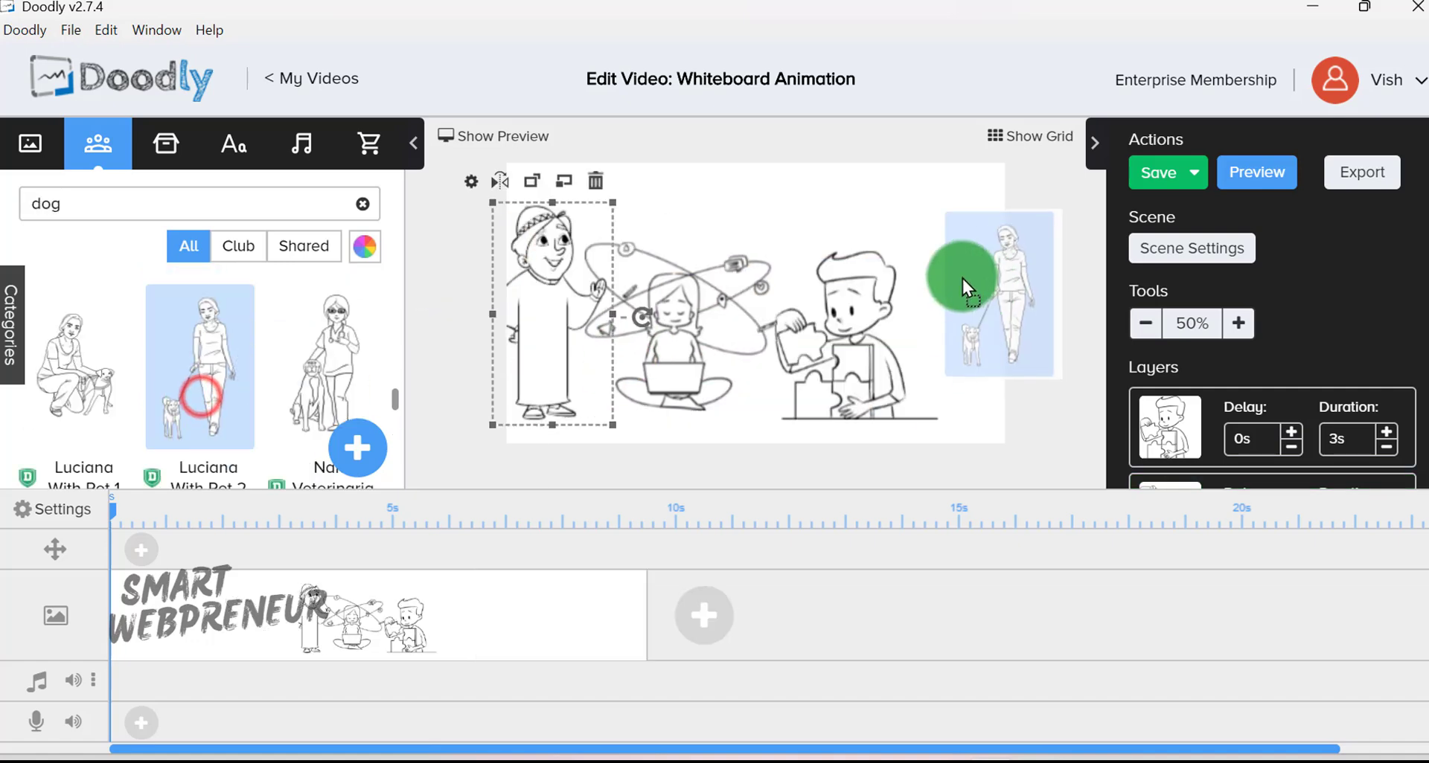
drag(202, 408, 939, 264)
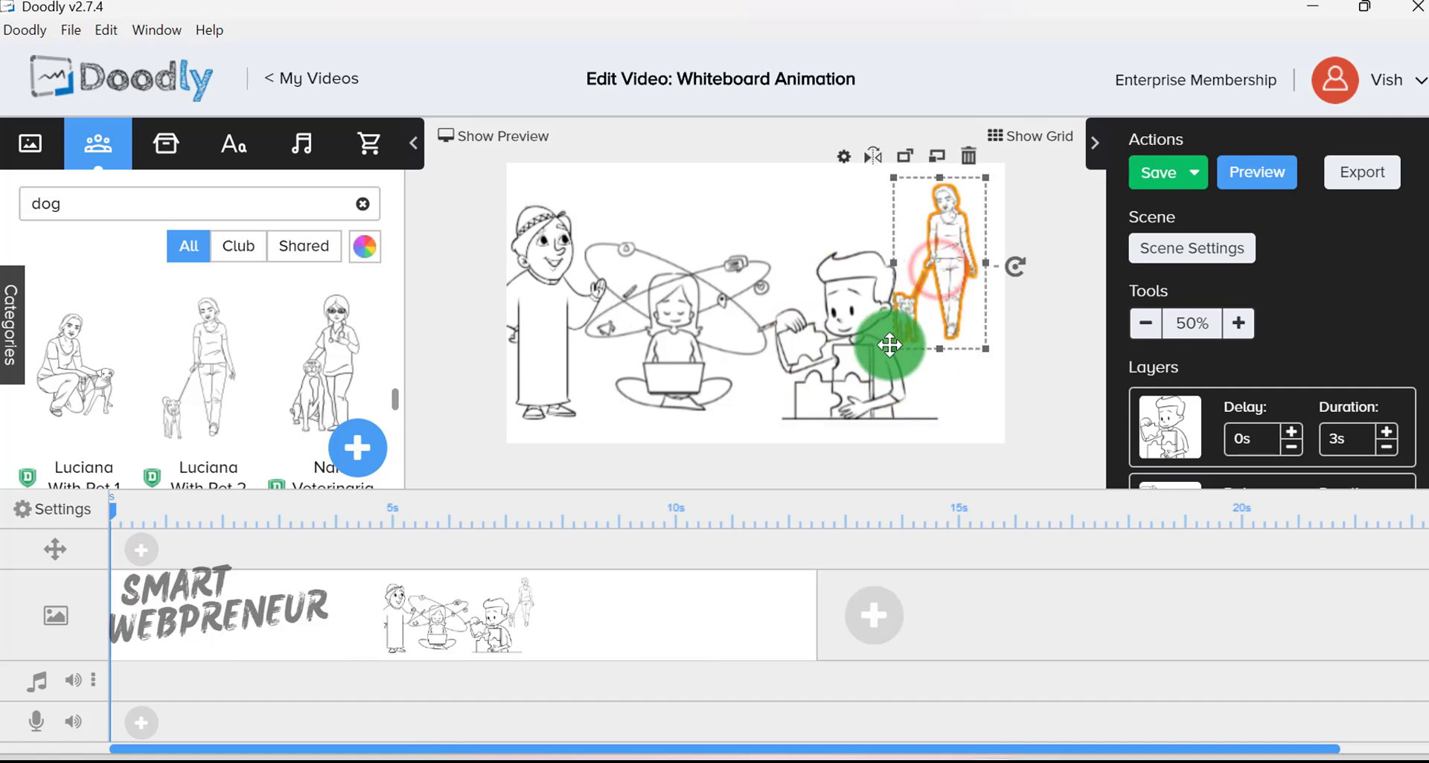
key(space)
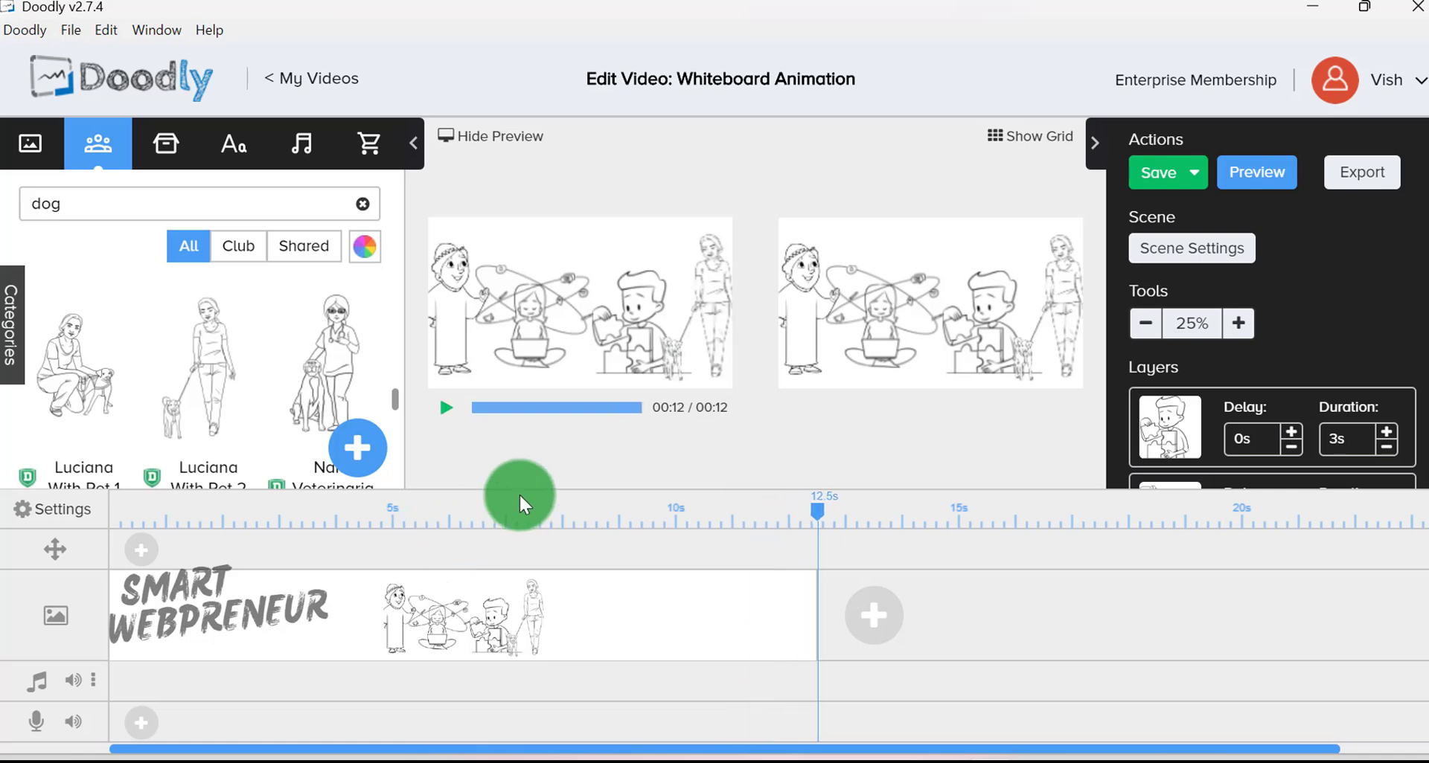
Step: Add the Anaheim Pepper and Apple props to the scene
click(164, 165)
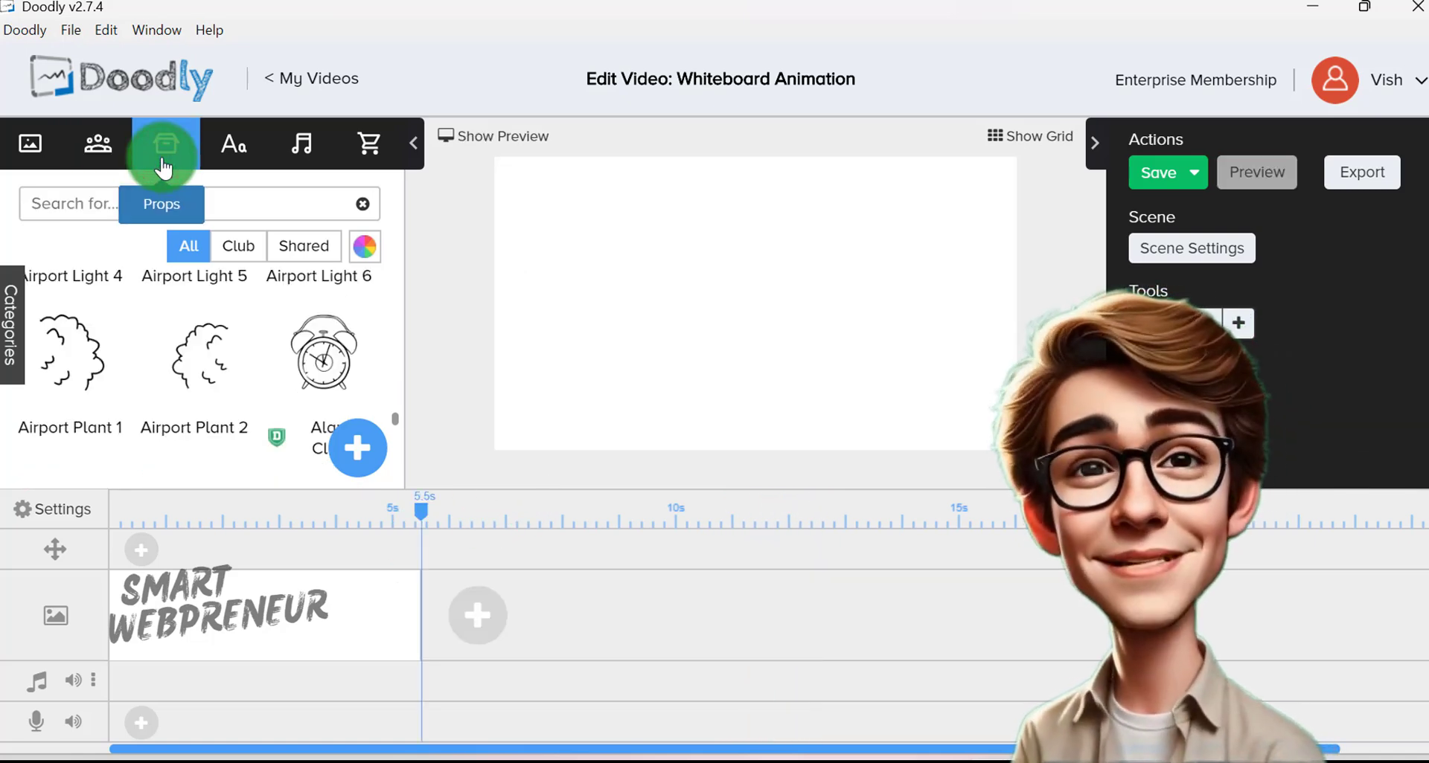
scroll(194, 350, down, 3)
scroll(211, 372, down, 2)
scroll(171, 387, down, 2)
drag(198, 320, 257, 391)
scroll(223, 394, down, 2)
scroll(194, 398, down, 2)
drag(212, 402, 868, 255)
Step: Add the ATM Machine, move the pepper right and down, preview, and switch images to black and white
scroll(223, 383, down, 2)
scroll(184, 416, down, 3)
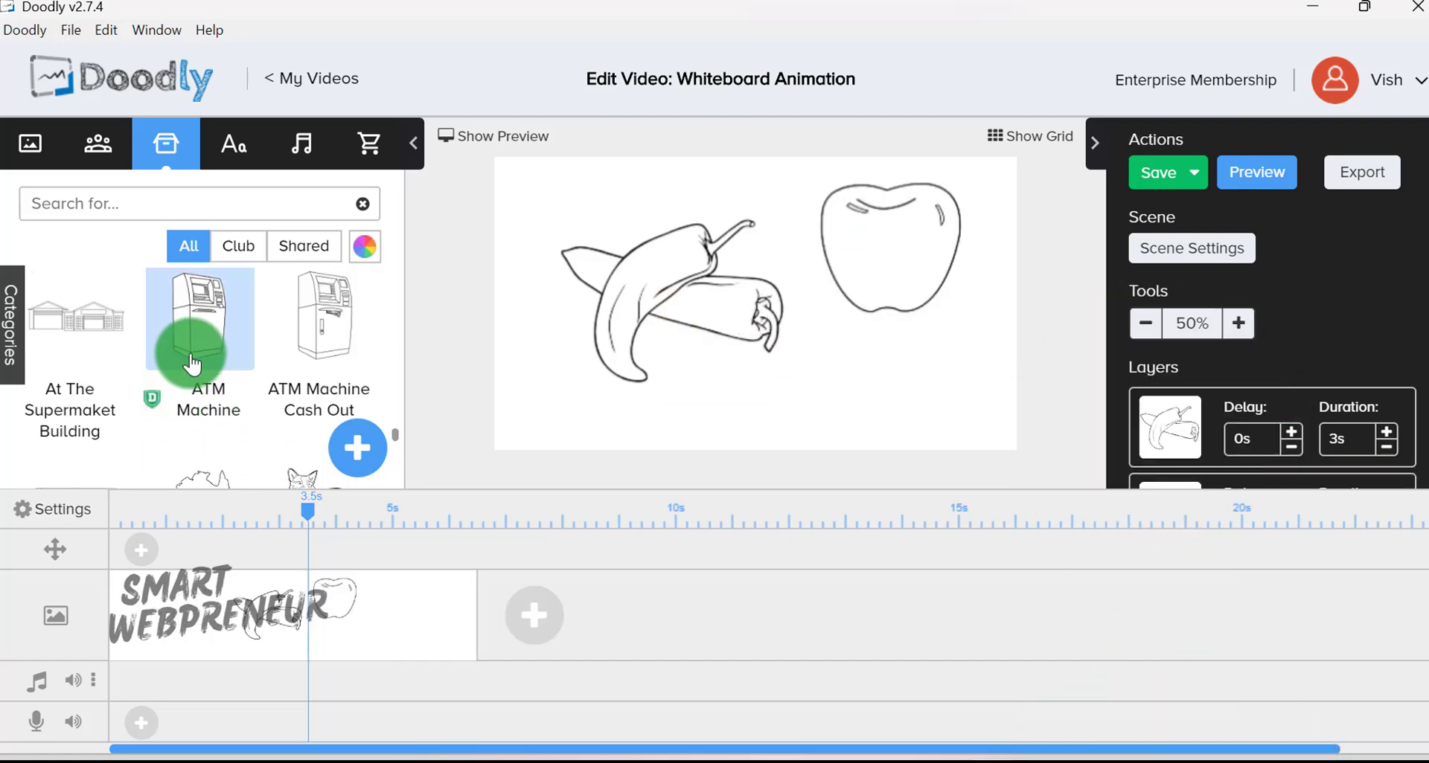
drag(517, 298, 520, 268)
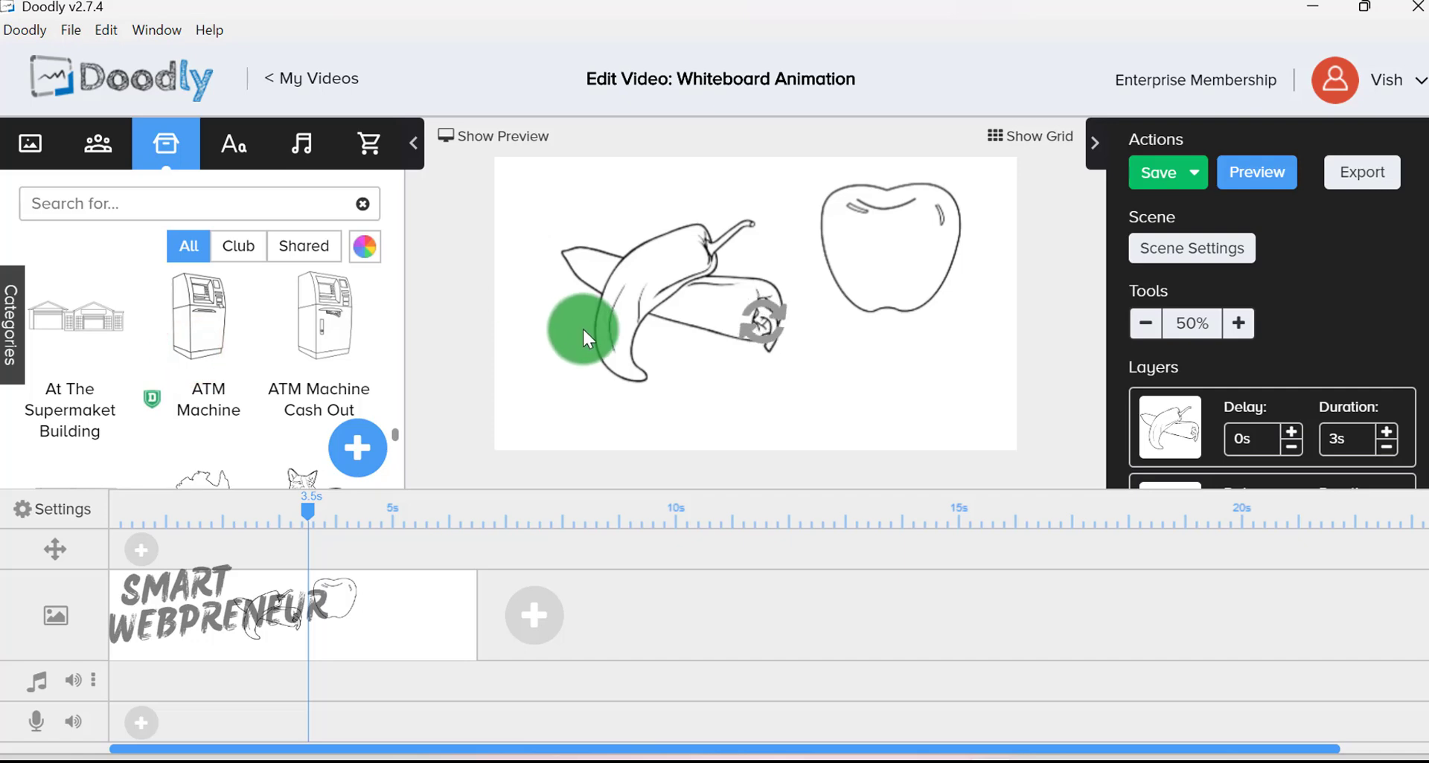
mouse_move(583, 342)
mouse_down()
mouse_move(592, 364)
mouse_move(725, 441)
mouse_up()
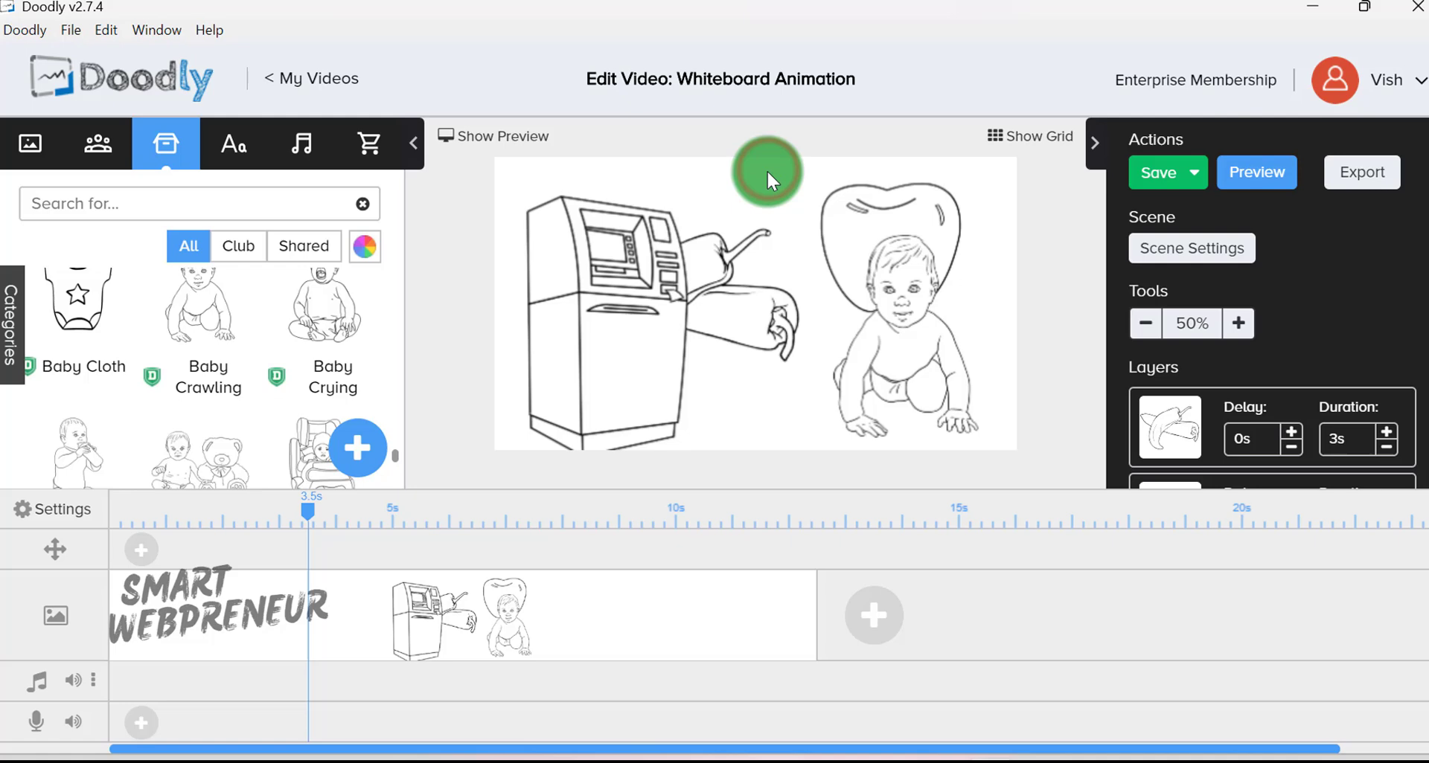
click(509, 136)
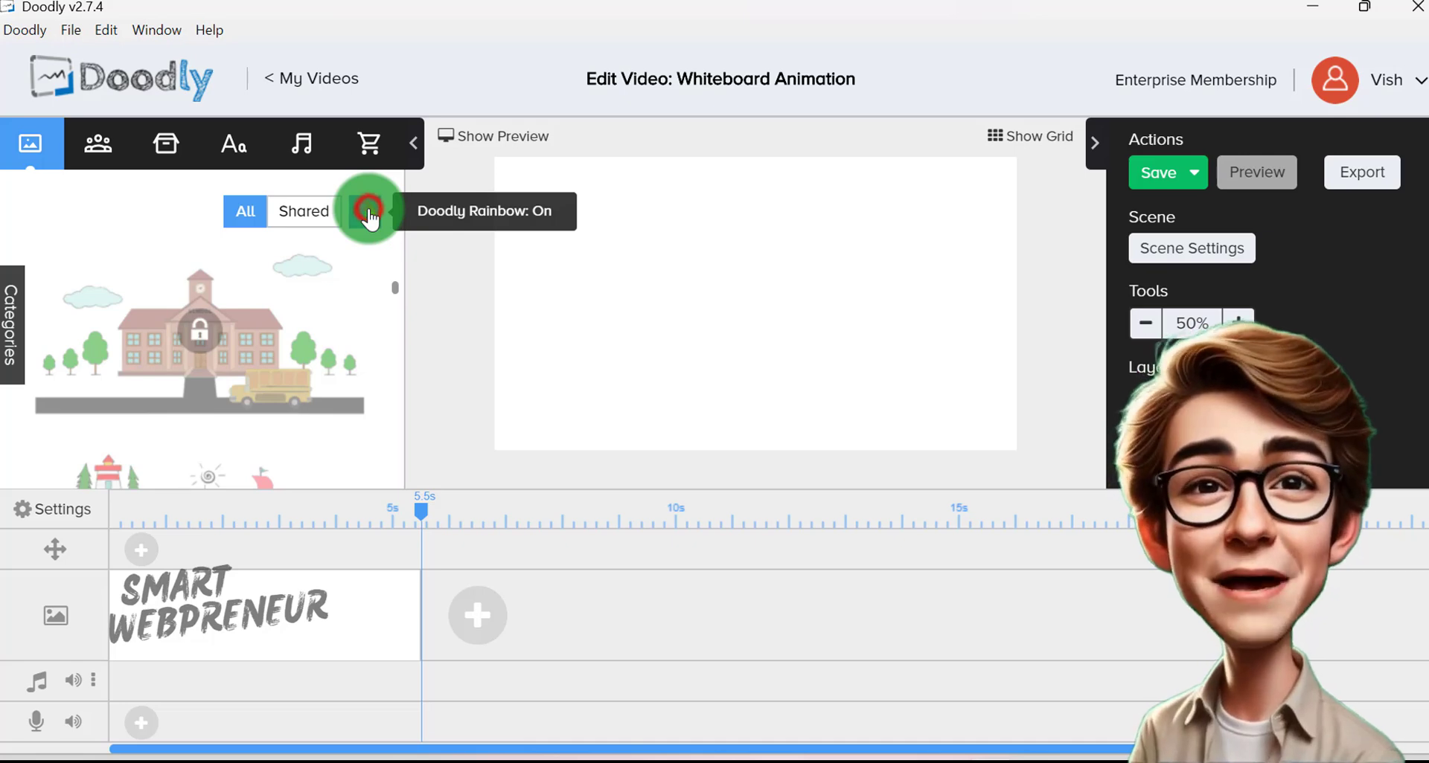
click(368, 216)
Step: Add the beach drawing with lighthouse and sailboat, preview it, and shorten one layer to 2.5s
scroll(278, 377, down, 3)
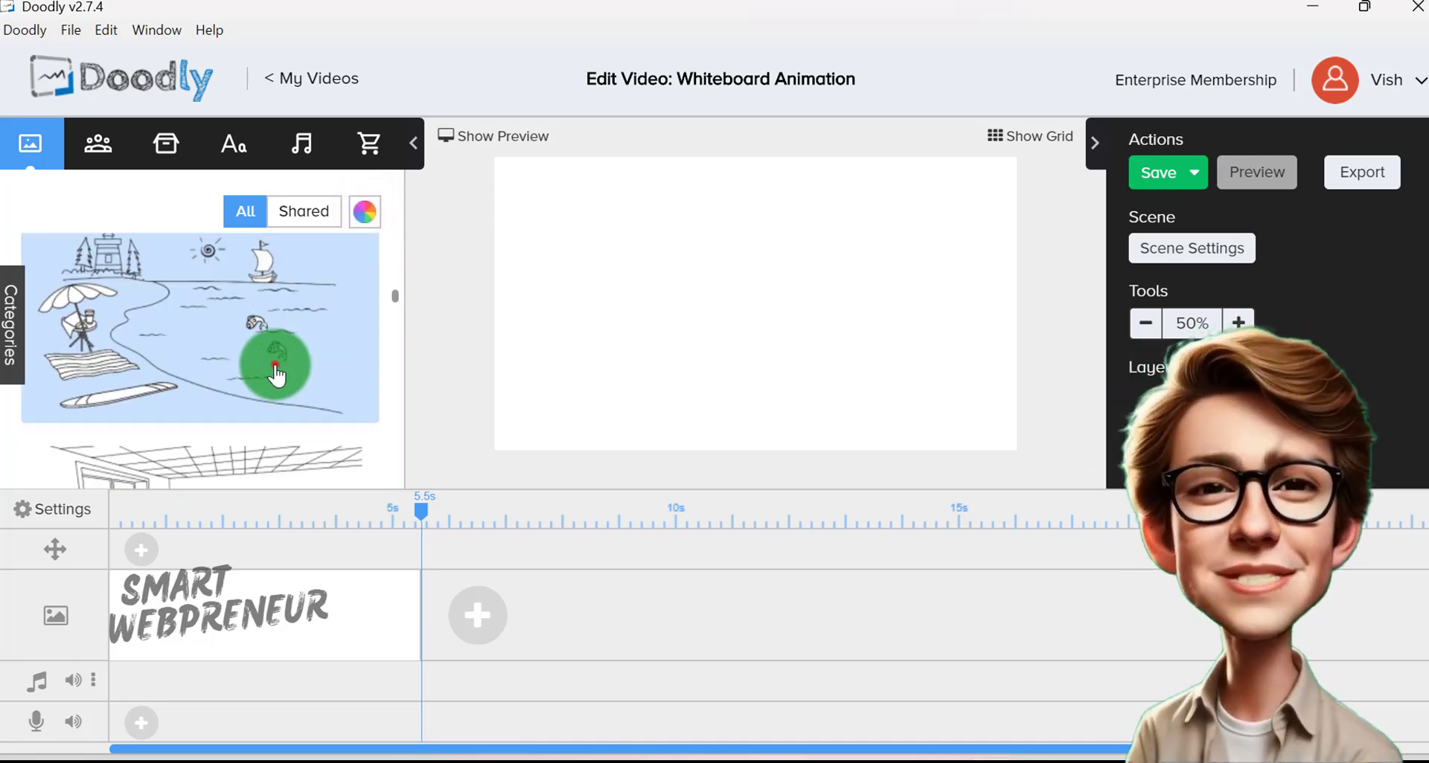
drag(278, 377, 695, 250)
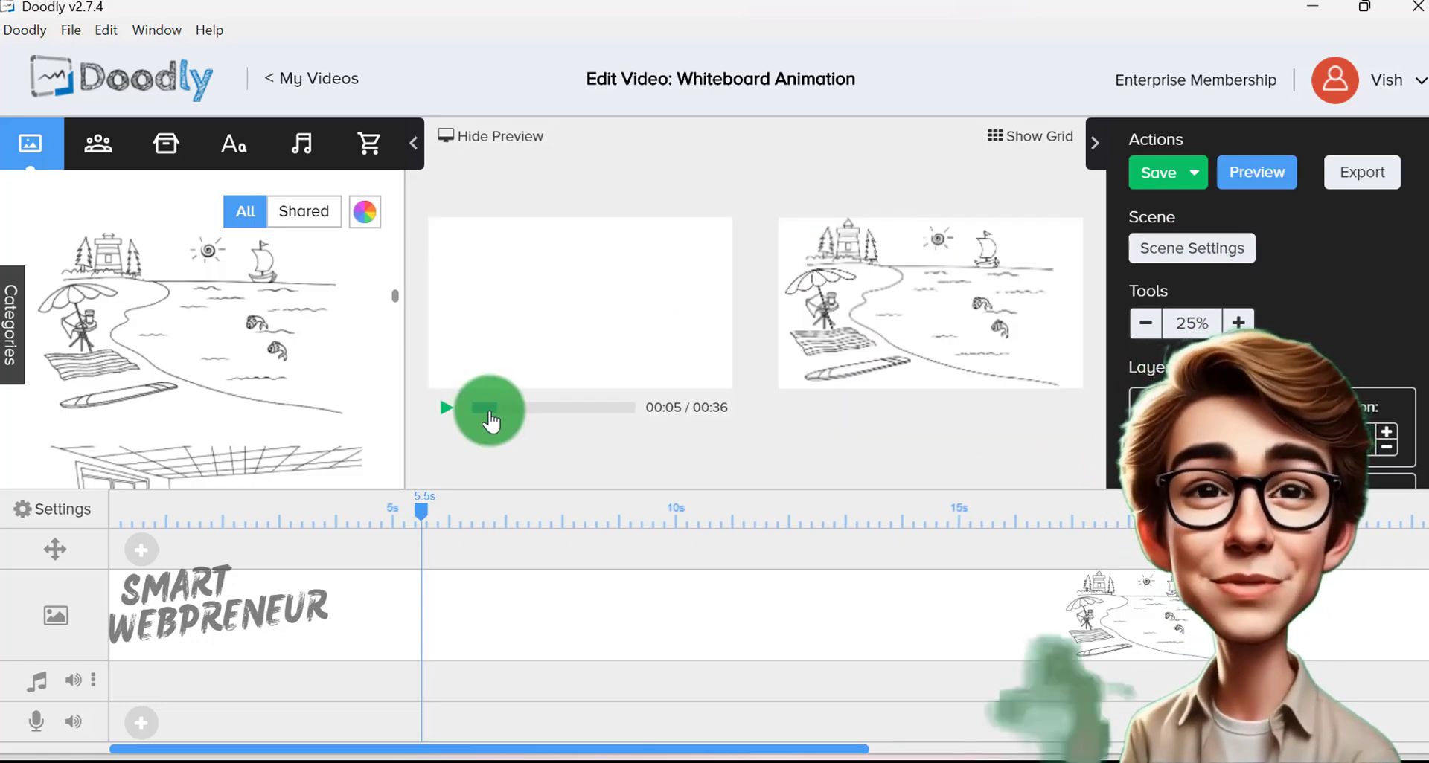
click(489, 408)
click(441, 408)
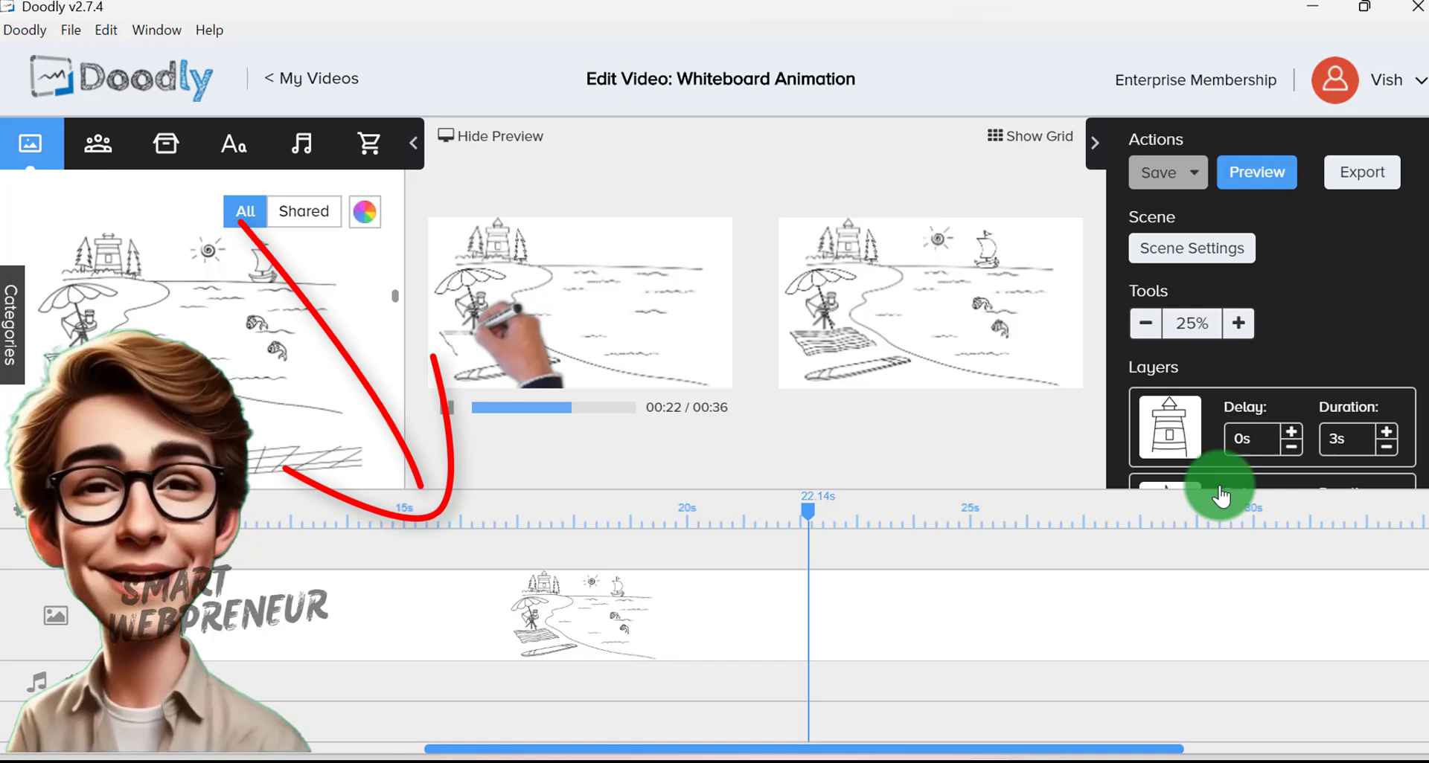
click(484, 607)
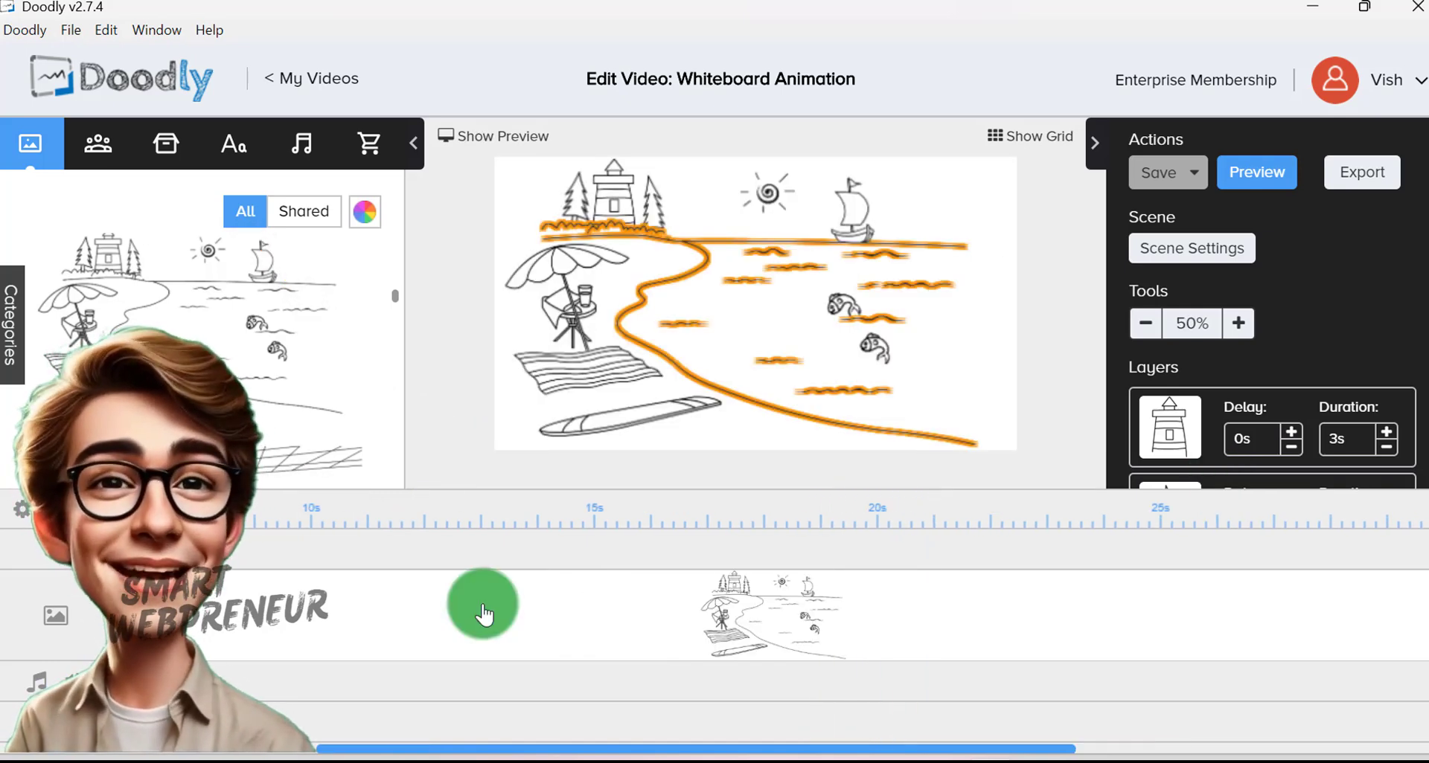
click(1386, 446)
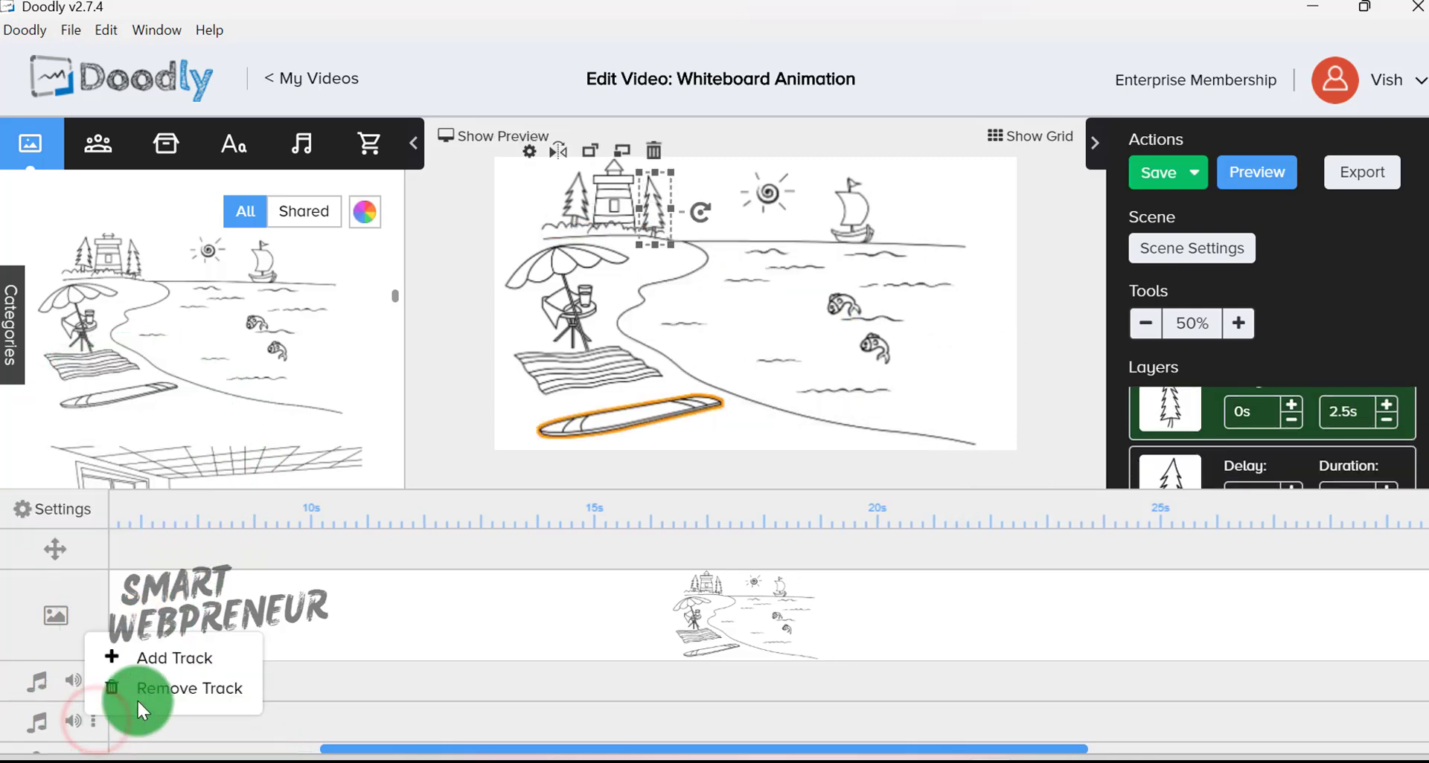
Step: Remove the extra audio track, browse the Sounds library, and bring up the Text fonts list
click(145, 700)
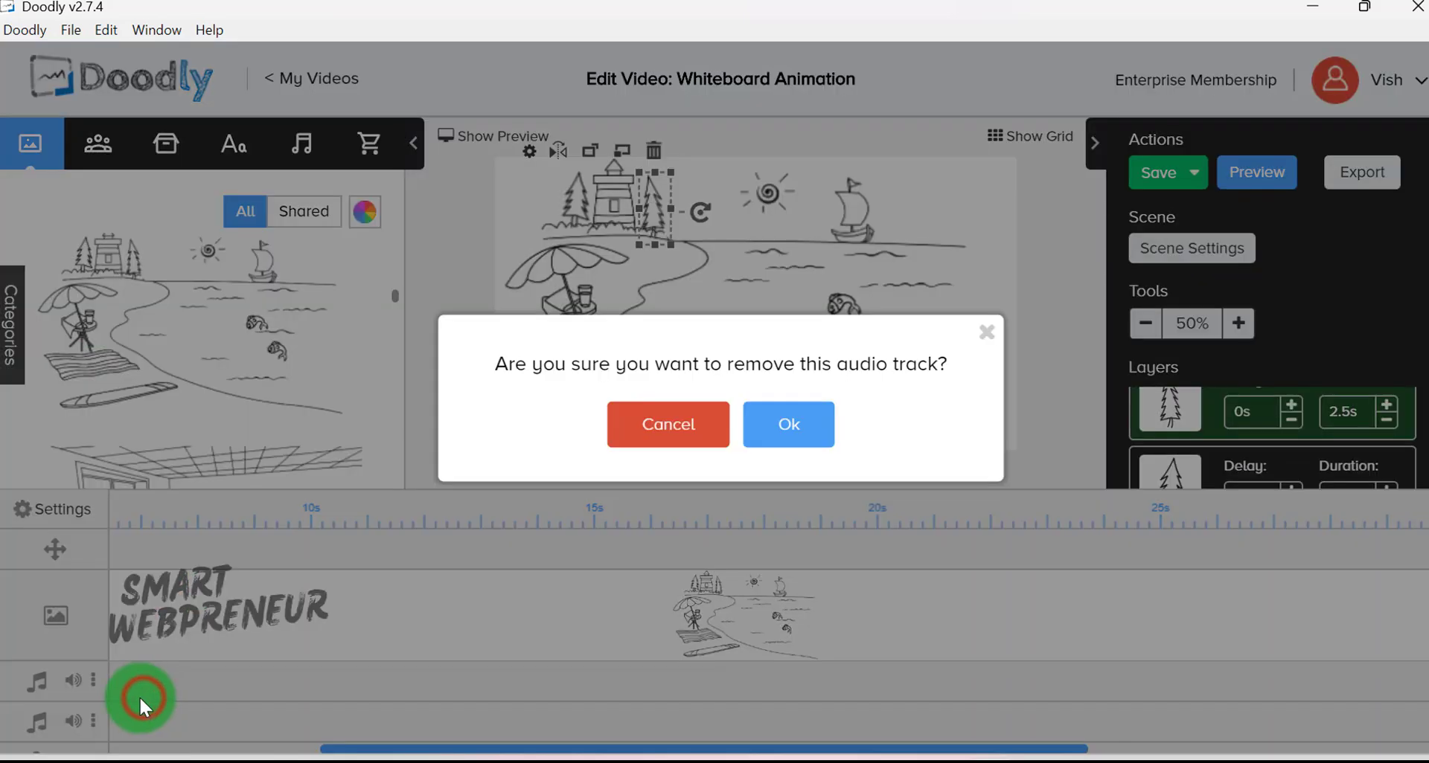
click(818, 436)
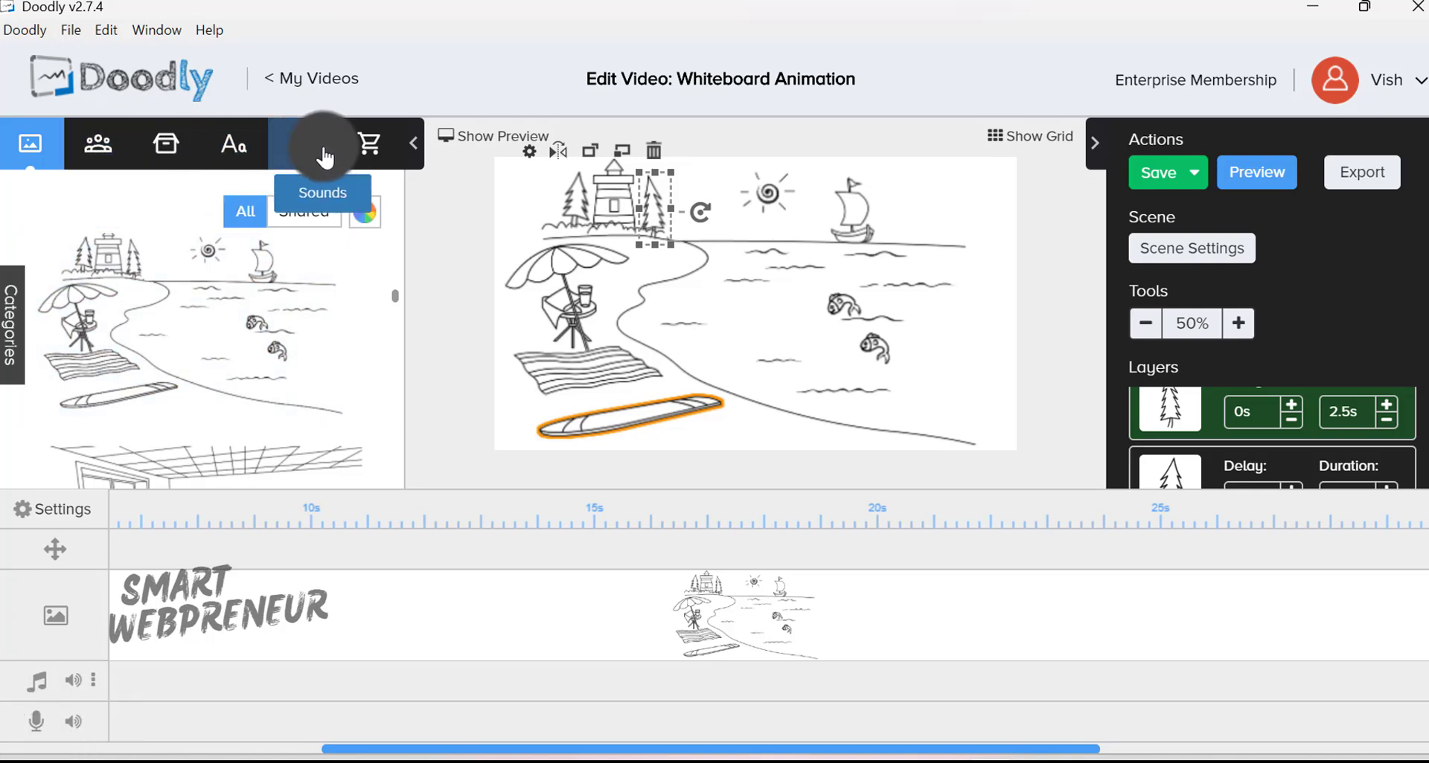
click(313, 159)
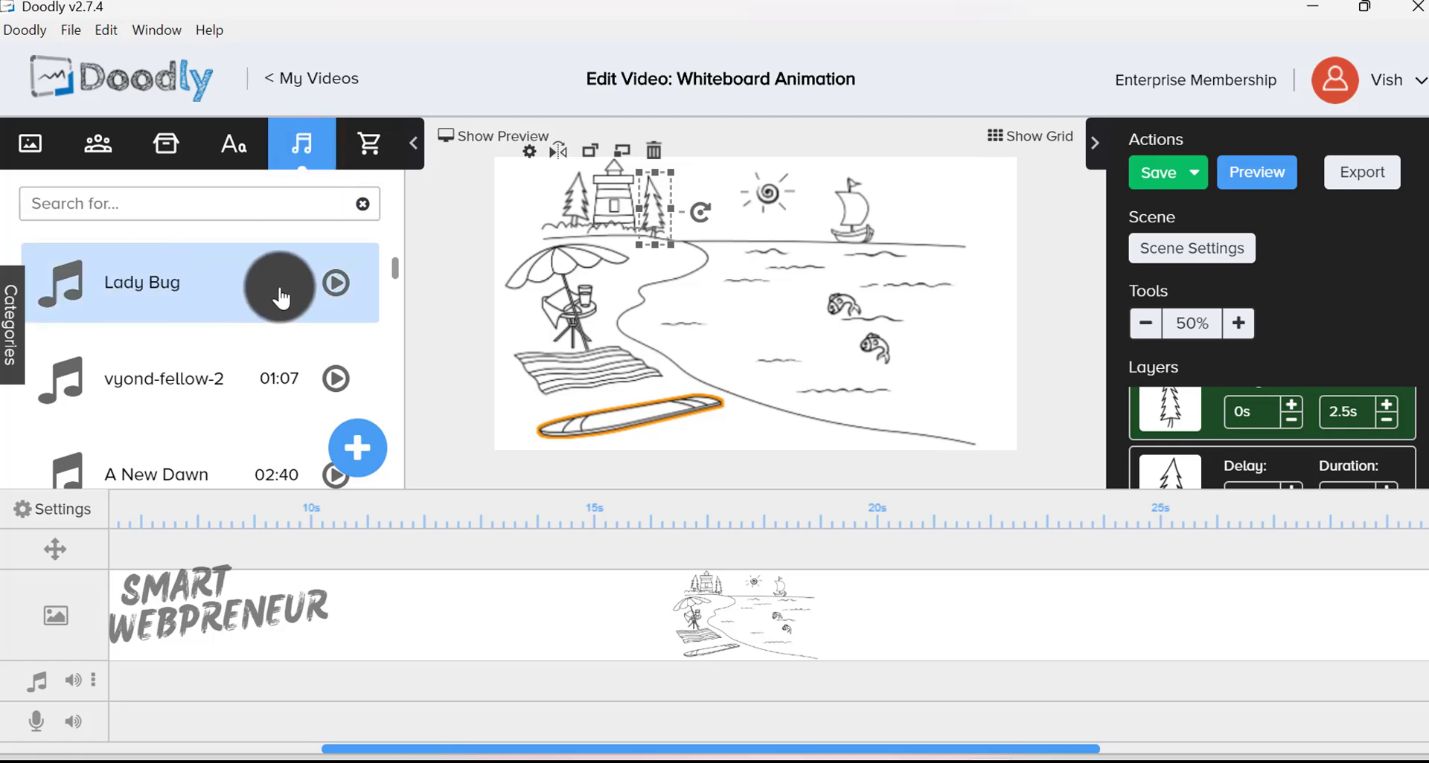
scroll(281, 298, down, 3)
scroll(272, 303, down, 1)
scroll(173, 346, down, 3)
scroll(174, 348, down, 1)
scroll(175, 351, down, 1)
scroll(176, 355, down, 1)
scroll(176, 355, down, 3)
click(250, 145)
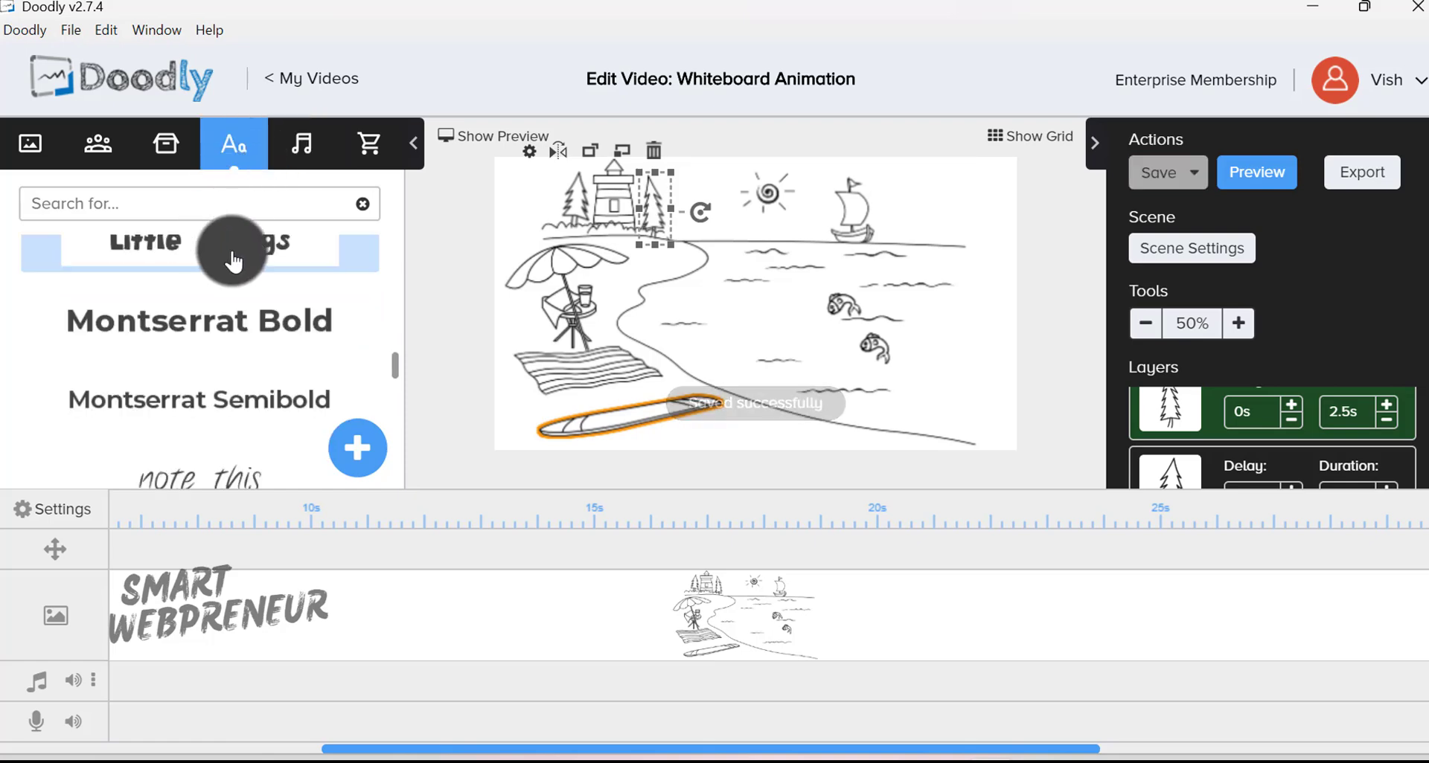
Step: Add a Montserrat Bold text box reading 'SmartWebpreneur' with word wrap turned on
click(229, 320)
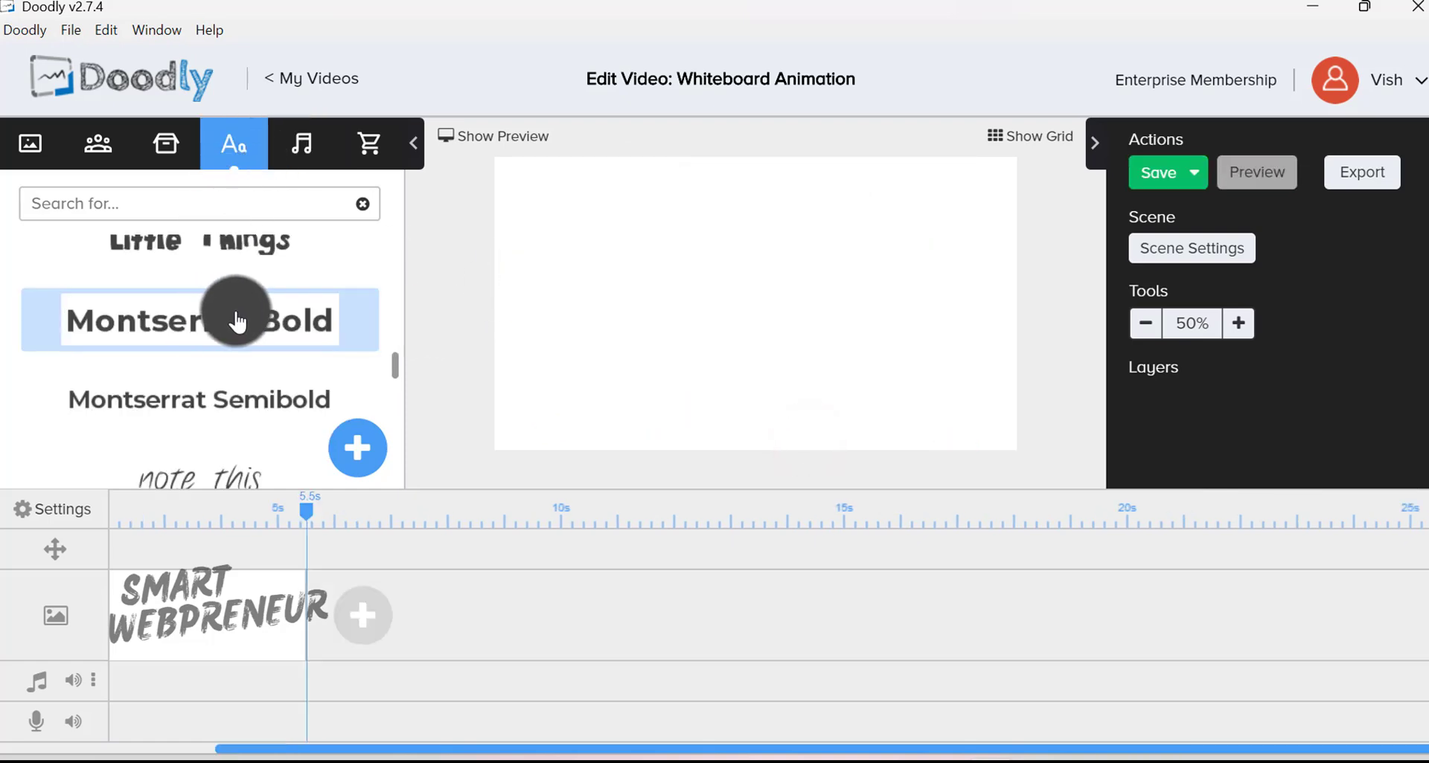
drag(632, 247, 731, 268)
double_click(731, 268)
key(BackSpace)
text(mar)
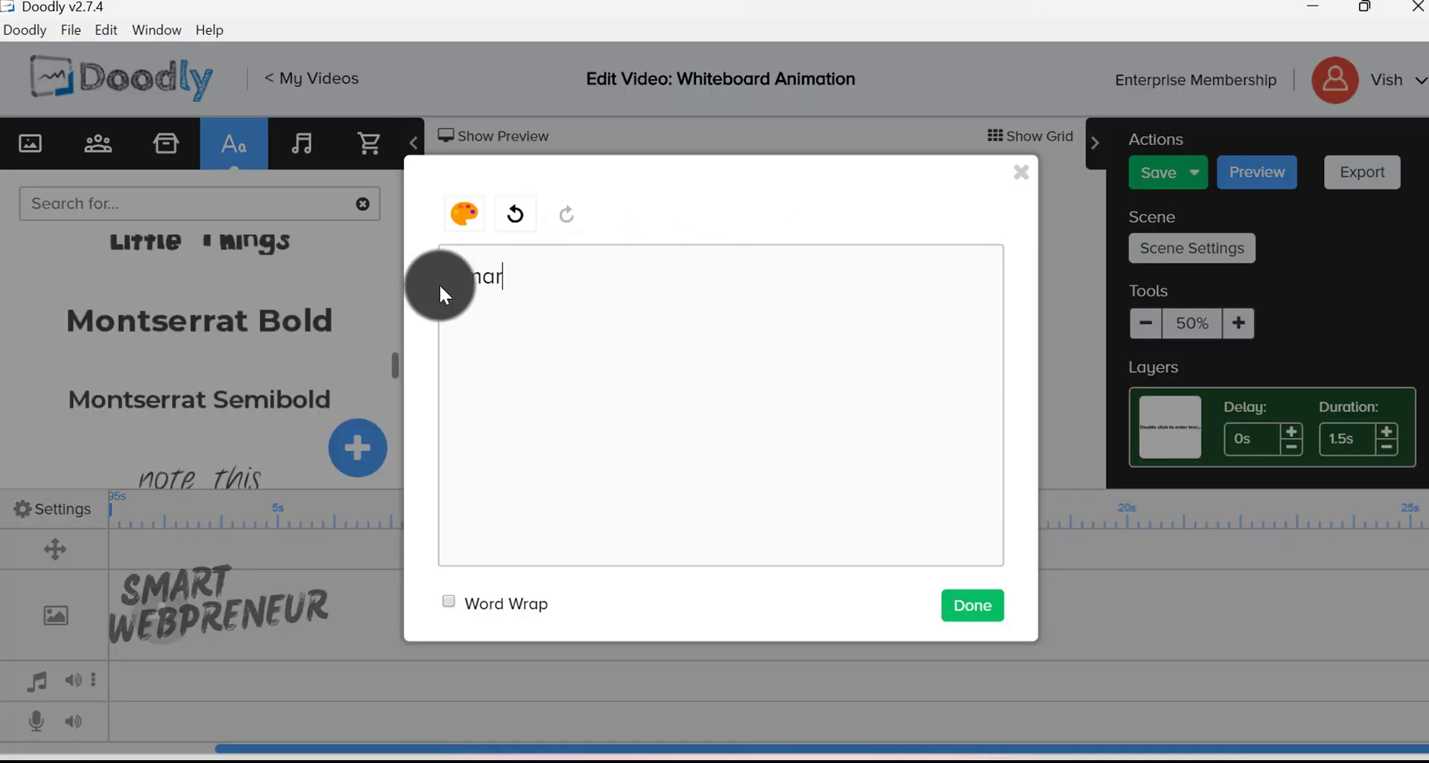
text(tWebpreneur)
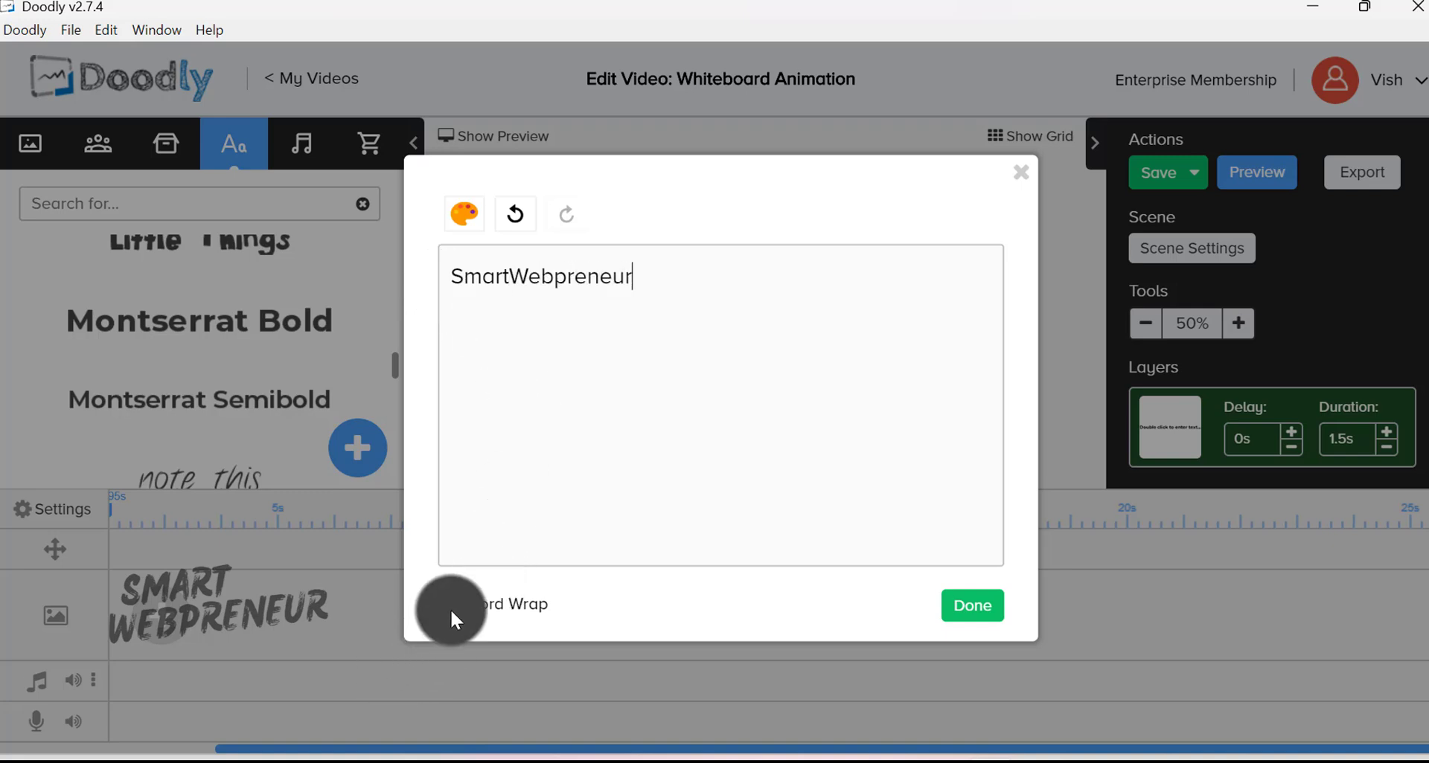
click(448, 602)
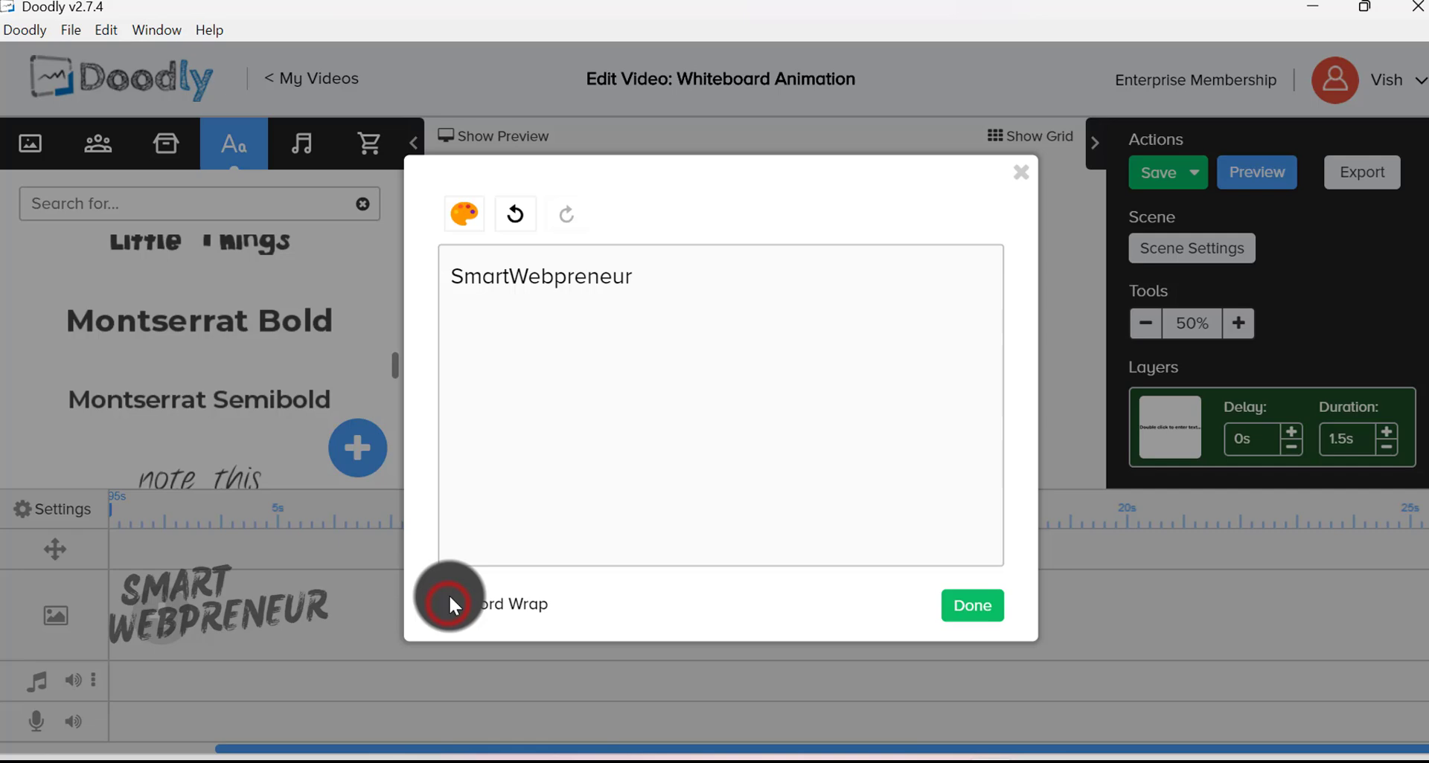
click(978, 616)
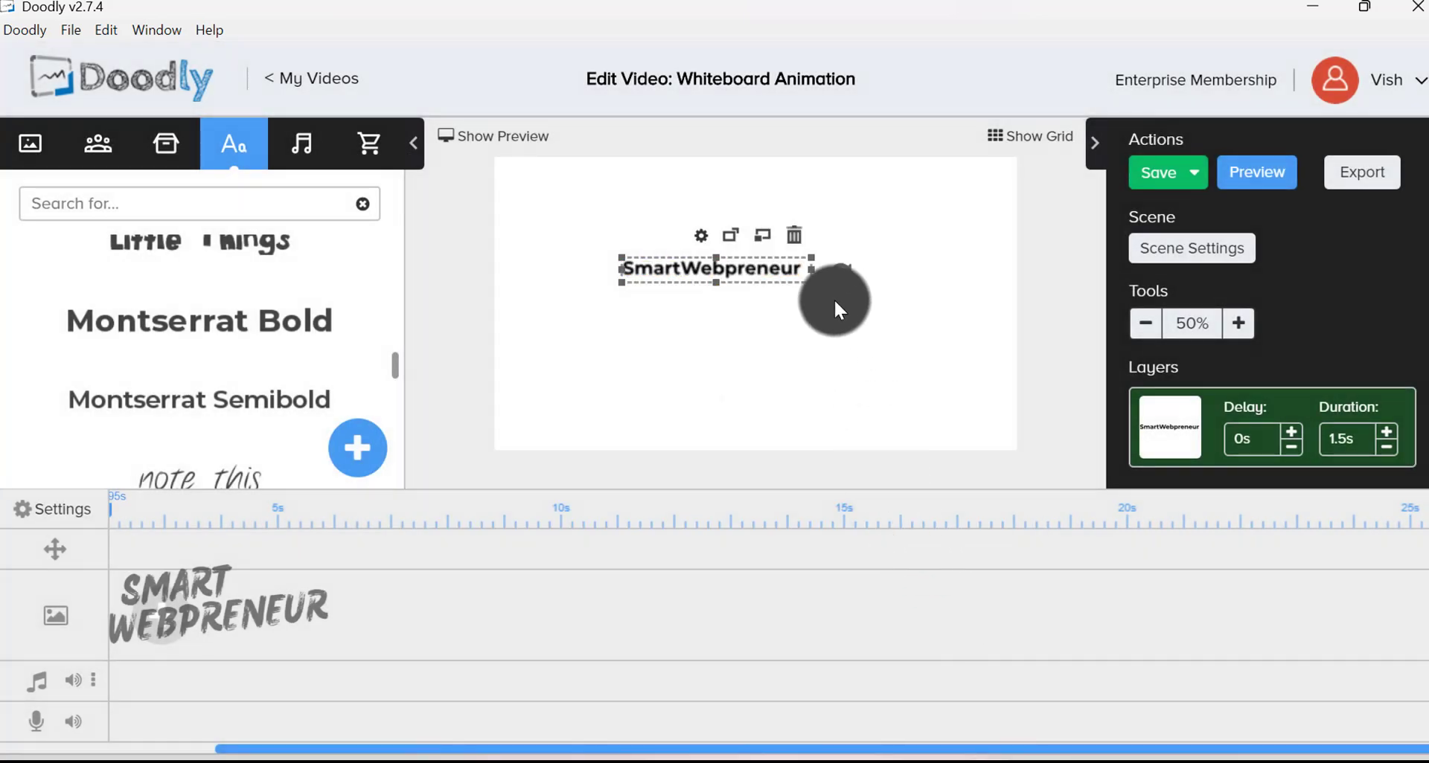
Step: Enlarge the text, nudge it up-left, and colour it red (#E81F1F)
drag(812, 294, 952, 359)
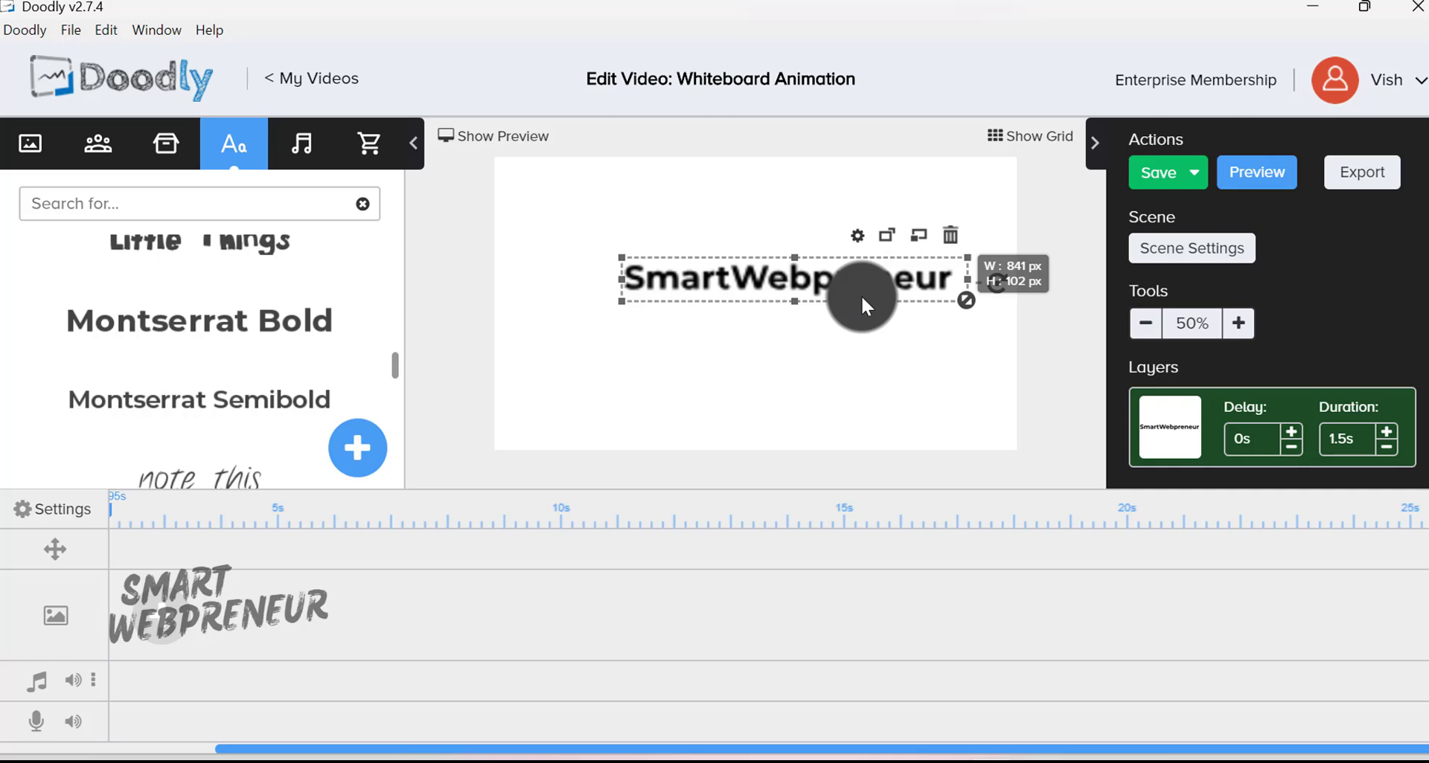
drag(834, 279, 805, 274)
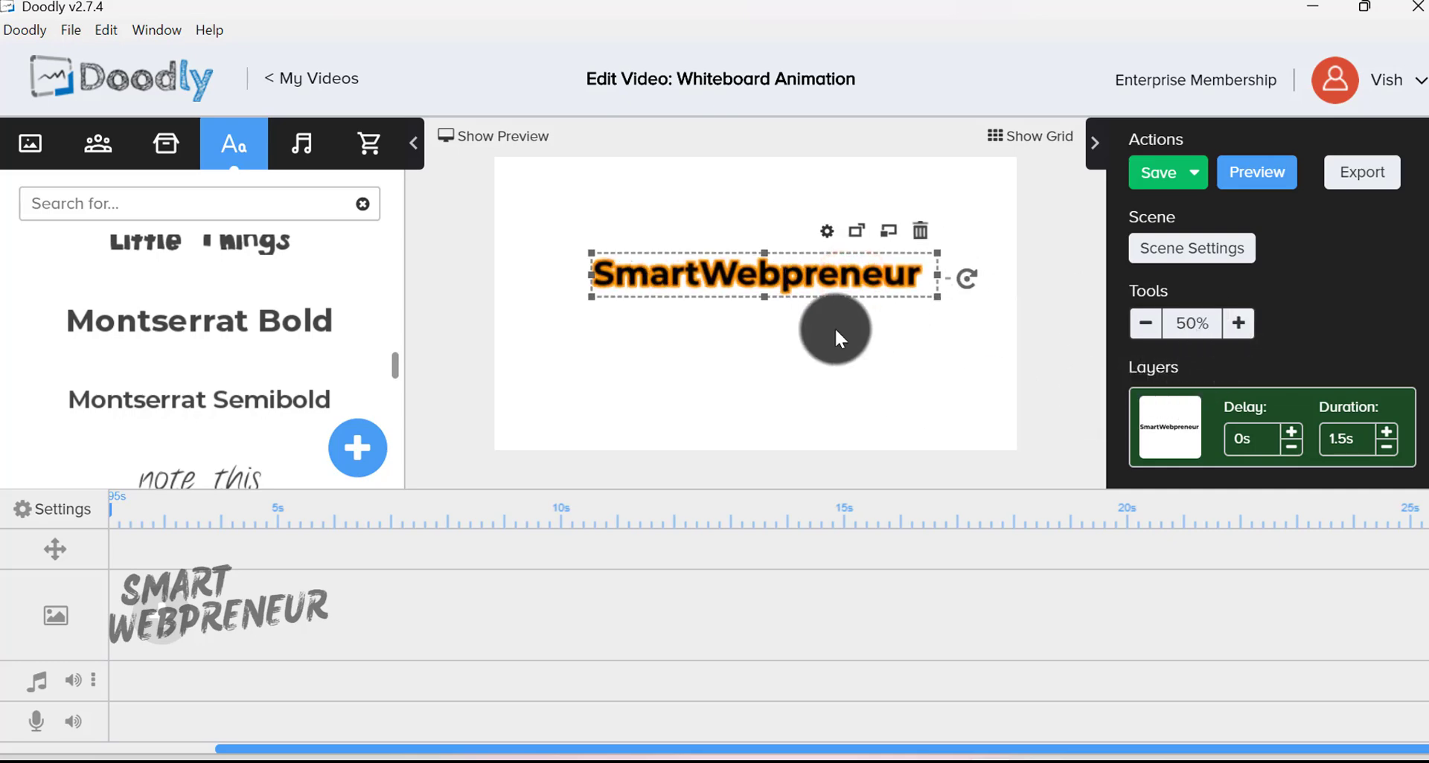
click(828, 227)
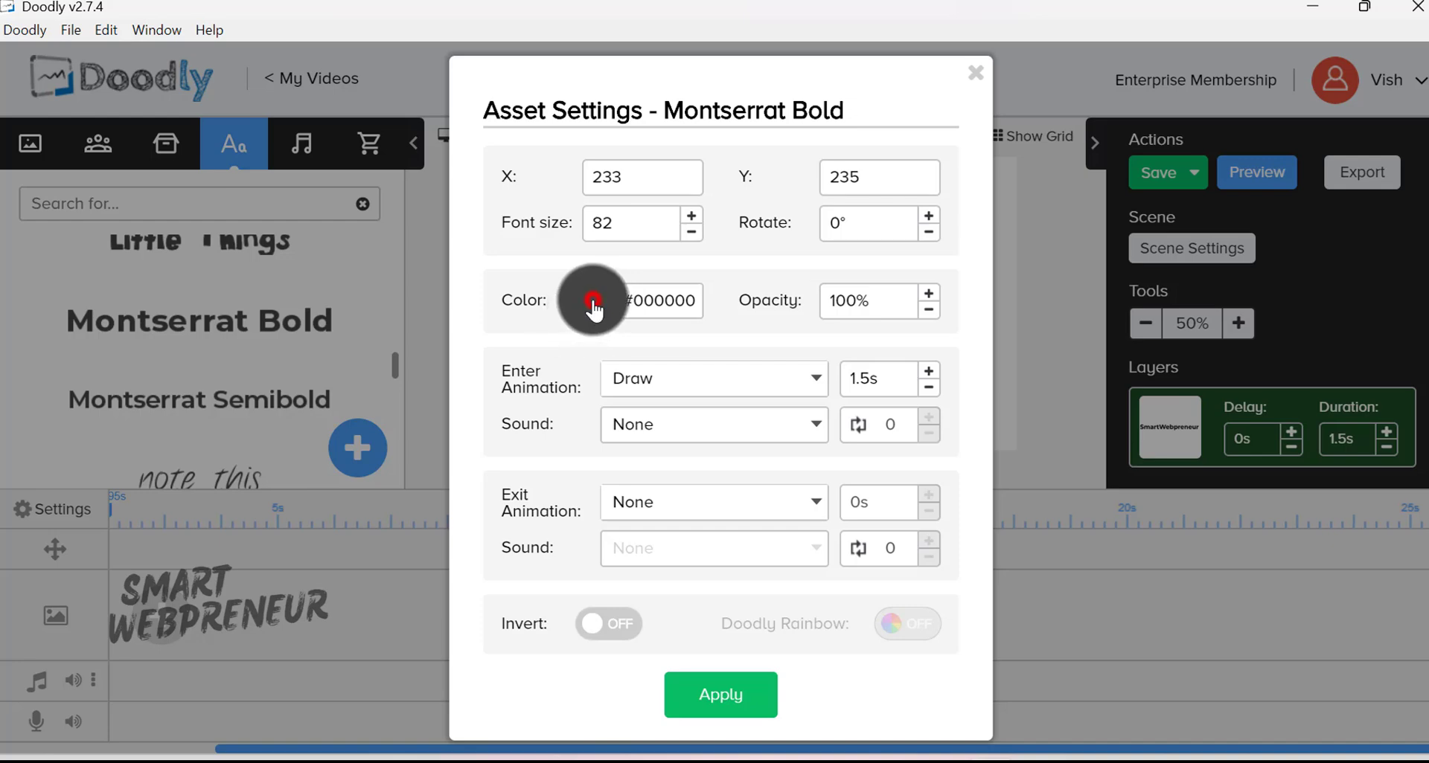
click(593, 303)
drag(654, 355, 793, 347)
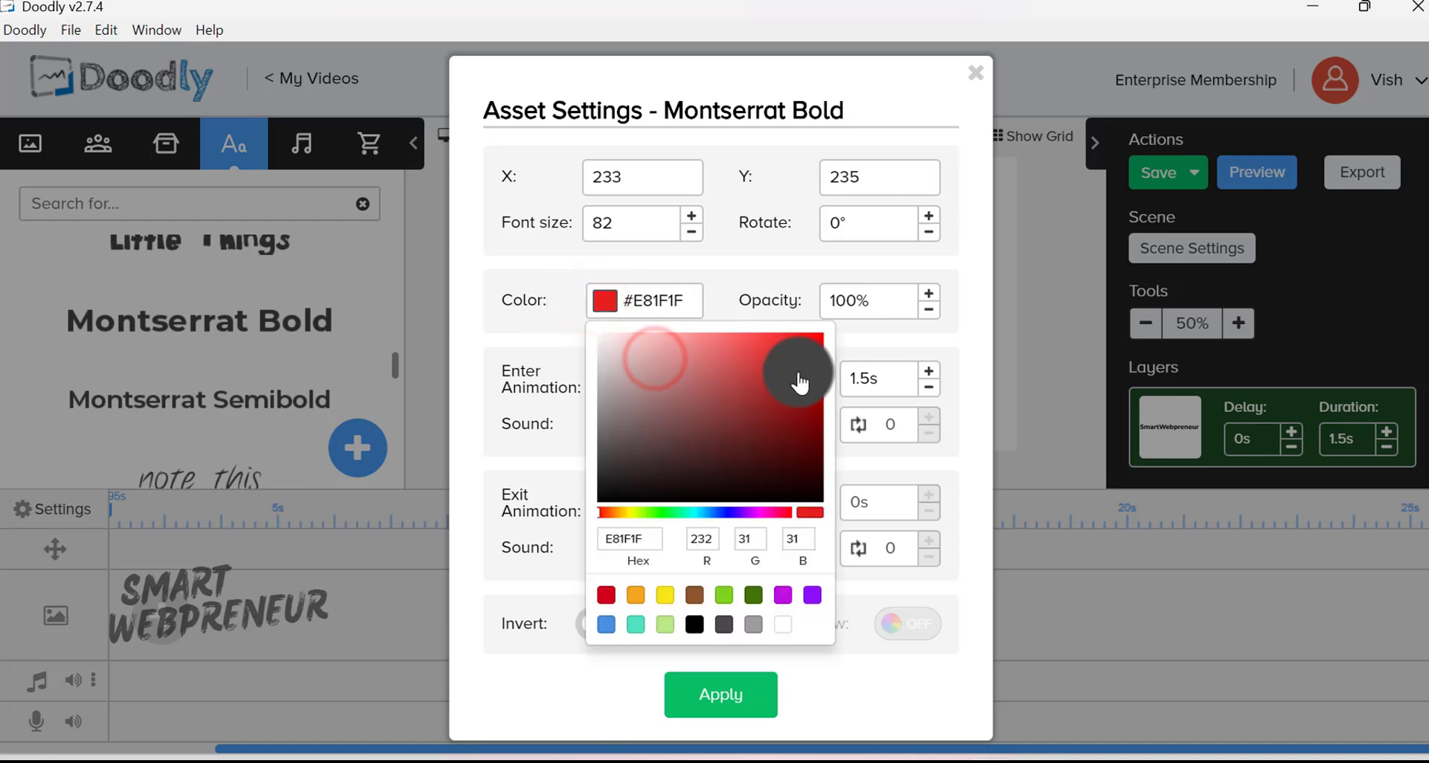
click(738, 701)
click(738, 701)
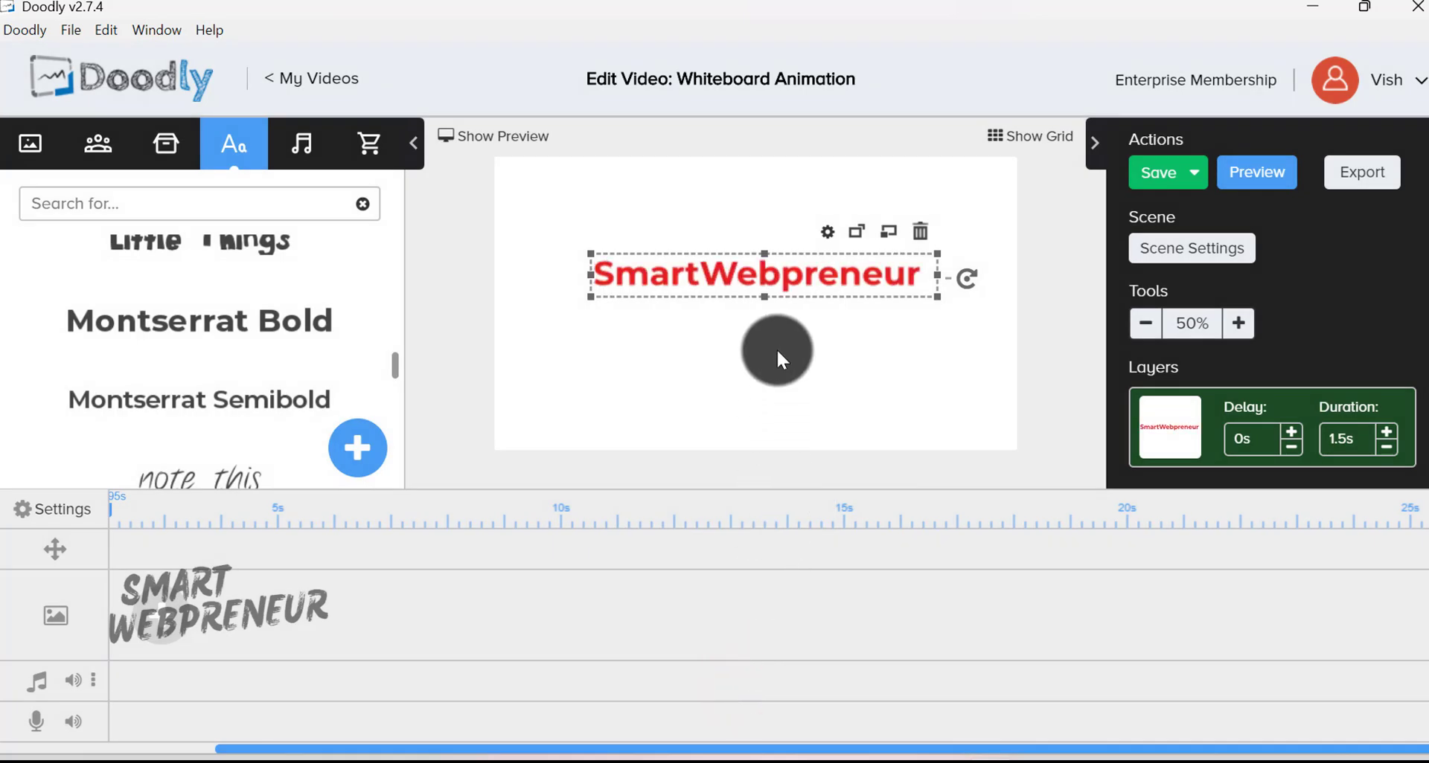
Step: Preview the text, then make this scene stop using the video-wide board and hand style
click(442, 409)
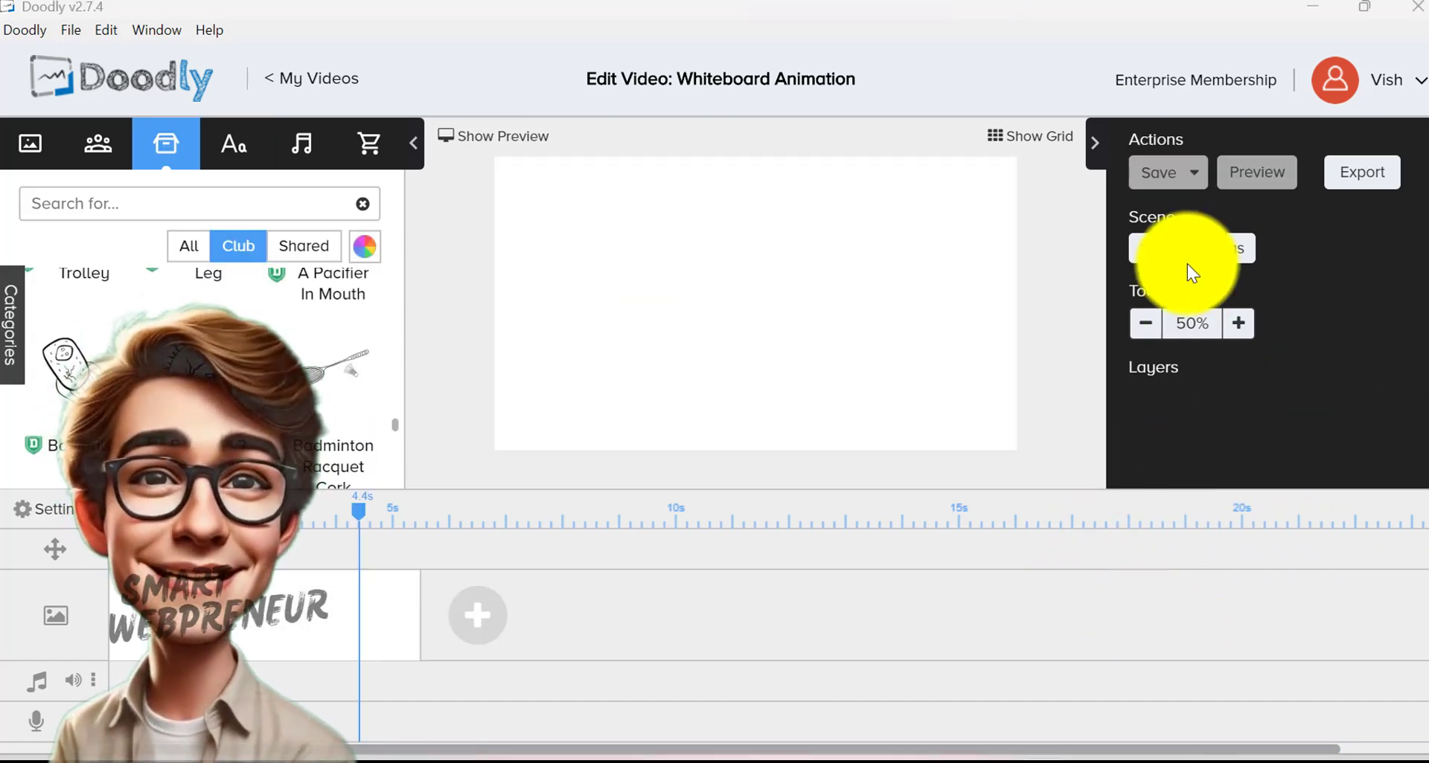
click(1189, 253)
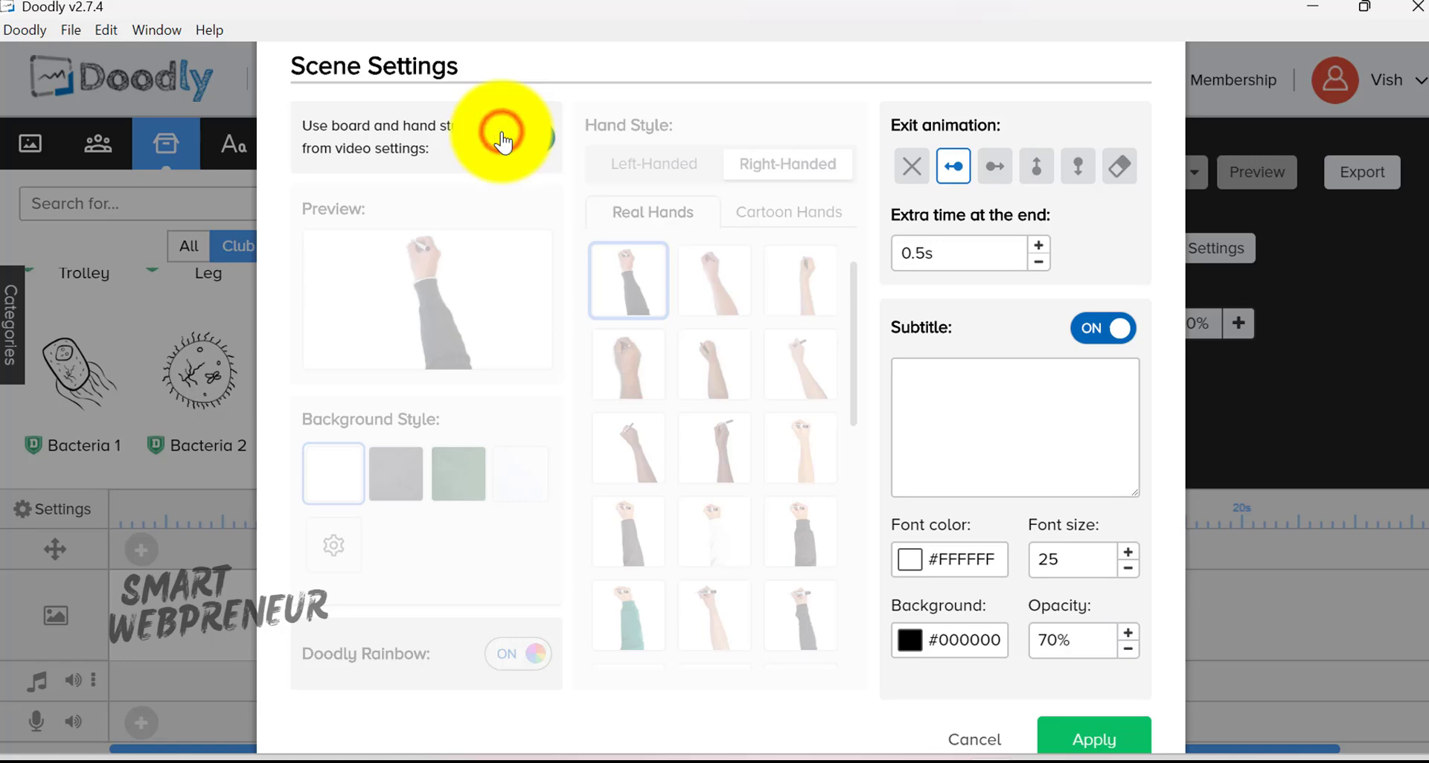
click(504, 140)
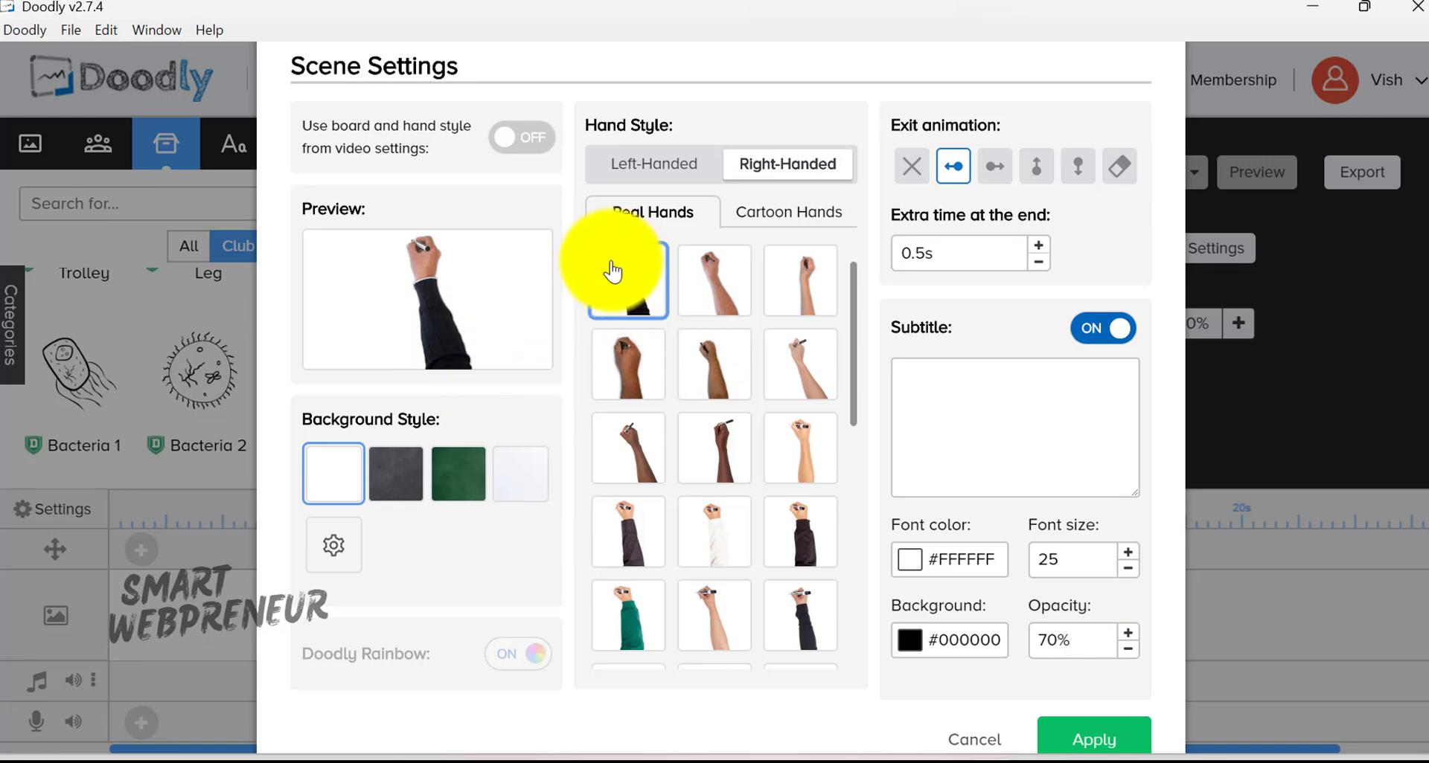
Step: Choose the dark-sleeved right drawing hand for this scene
scroll(726, 335, down, 1)
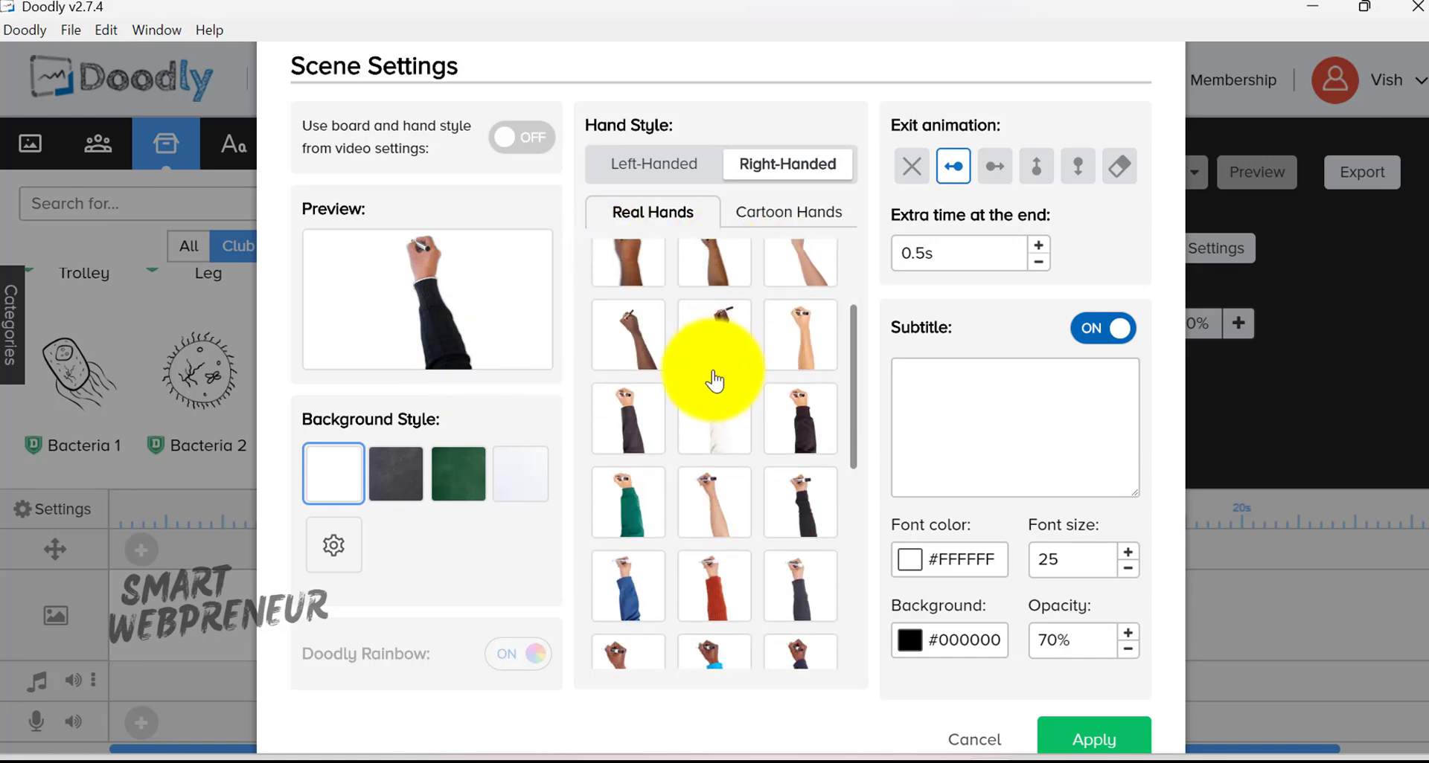
click(716, 415)
click(804, 351)
scroll(804, 516, down, 4)
click(801, 506)
click(777, 579)
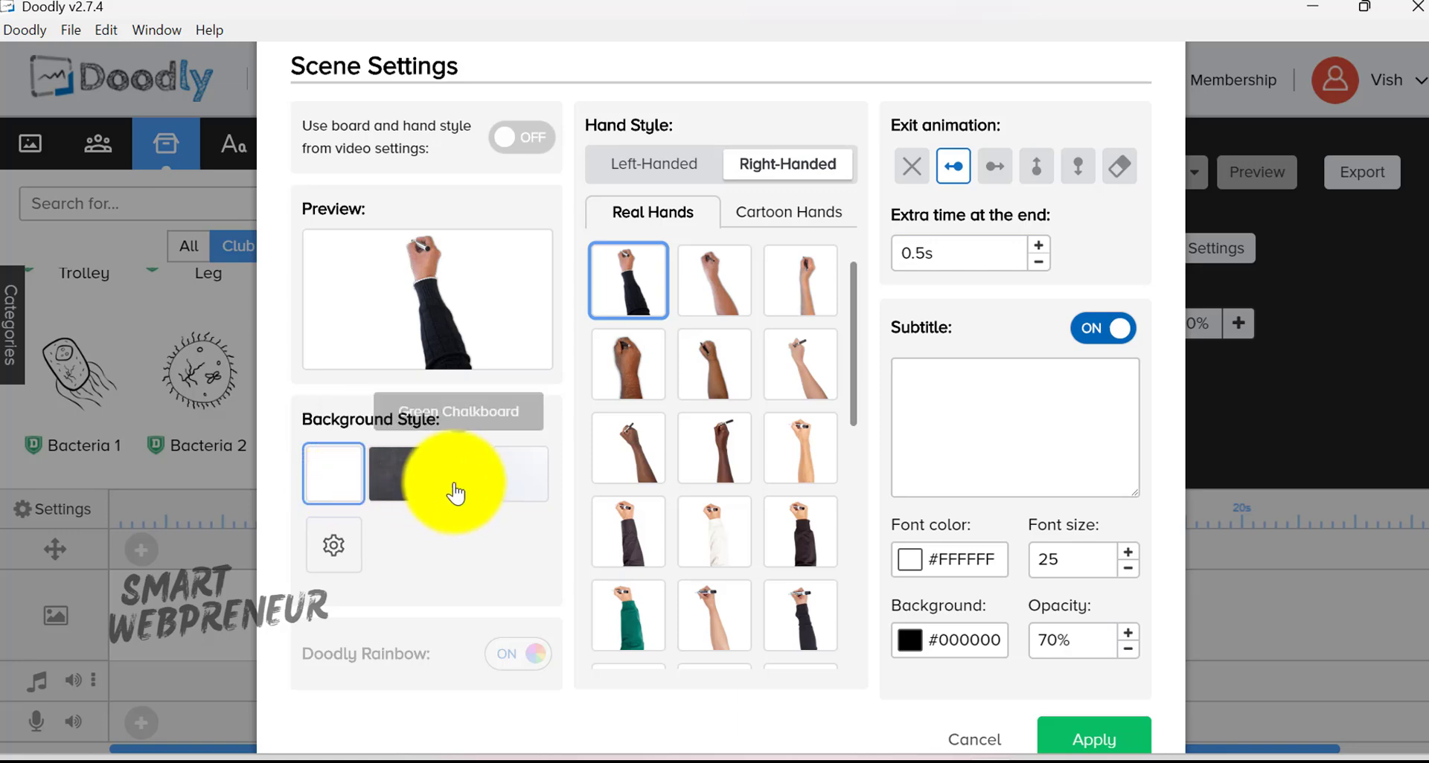
Step: Give the scene a custom green #008000 background and keep marker-drawing hands after trying chalk
click(497, 486)
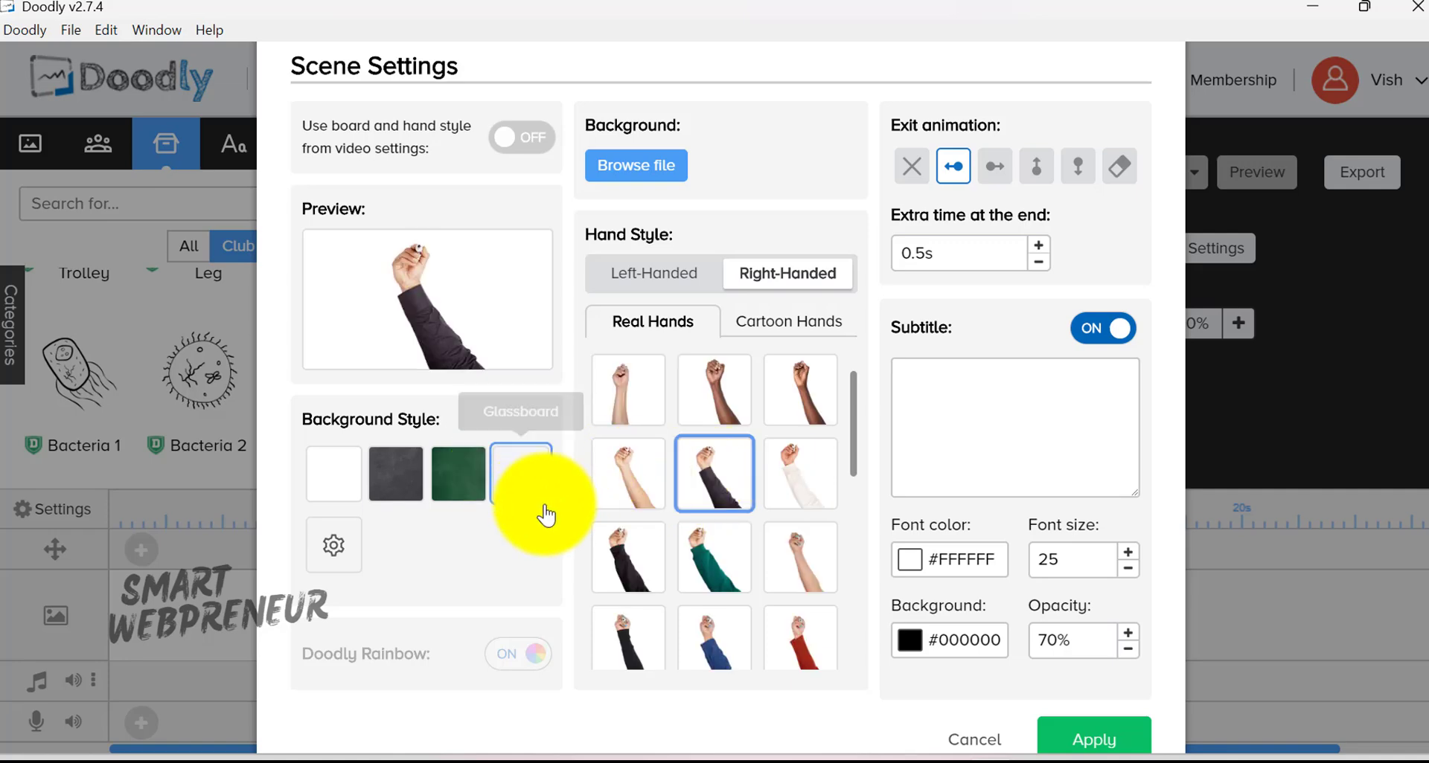
click(340, 549)
click(761, 166)
click(648, 164)
click(804, 362)
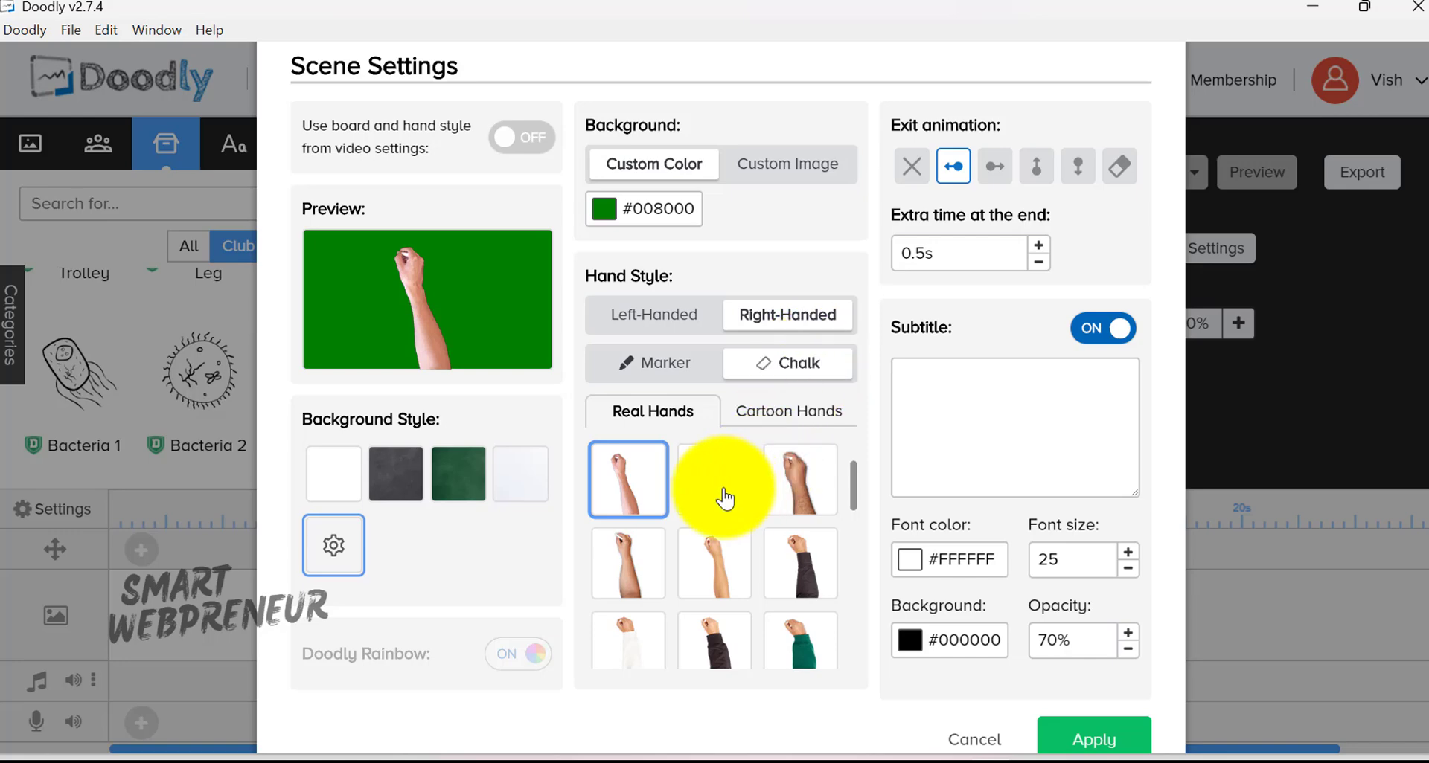
click(724, 496)
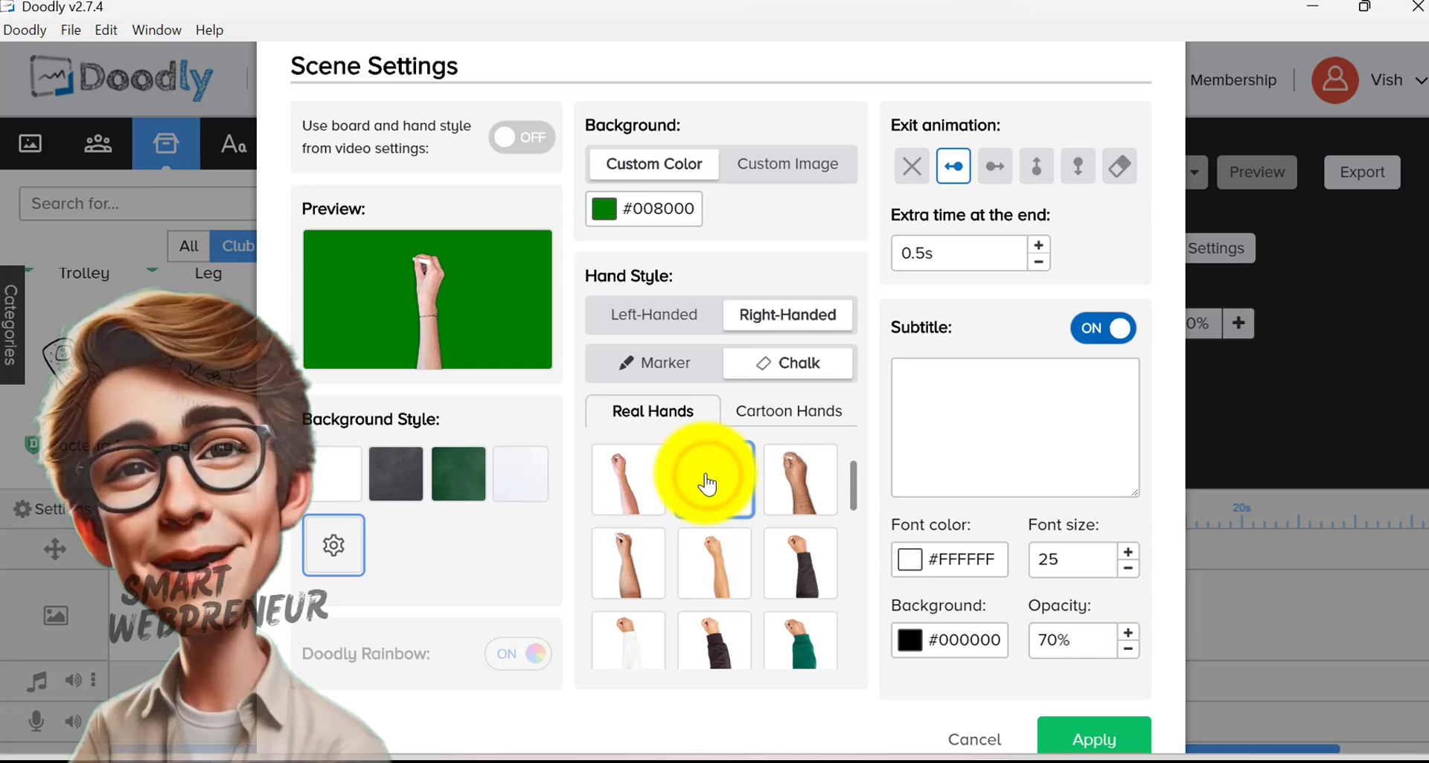
click(652, 363)
Step: Set the scene exit animation to Erase, restore the whiteboard background, and edit the subtitle
scroll(743, 494, down, 2)
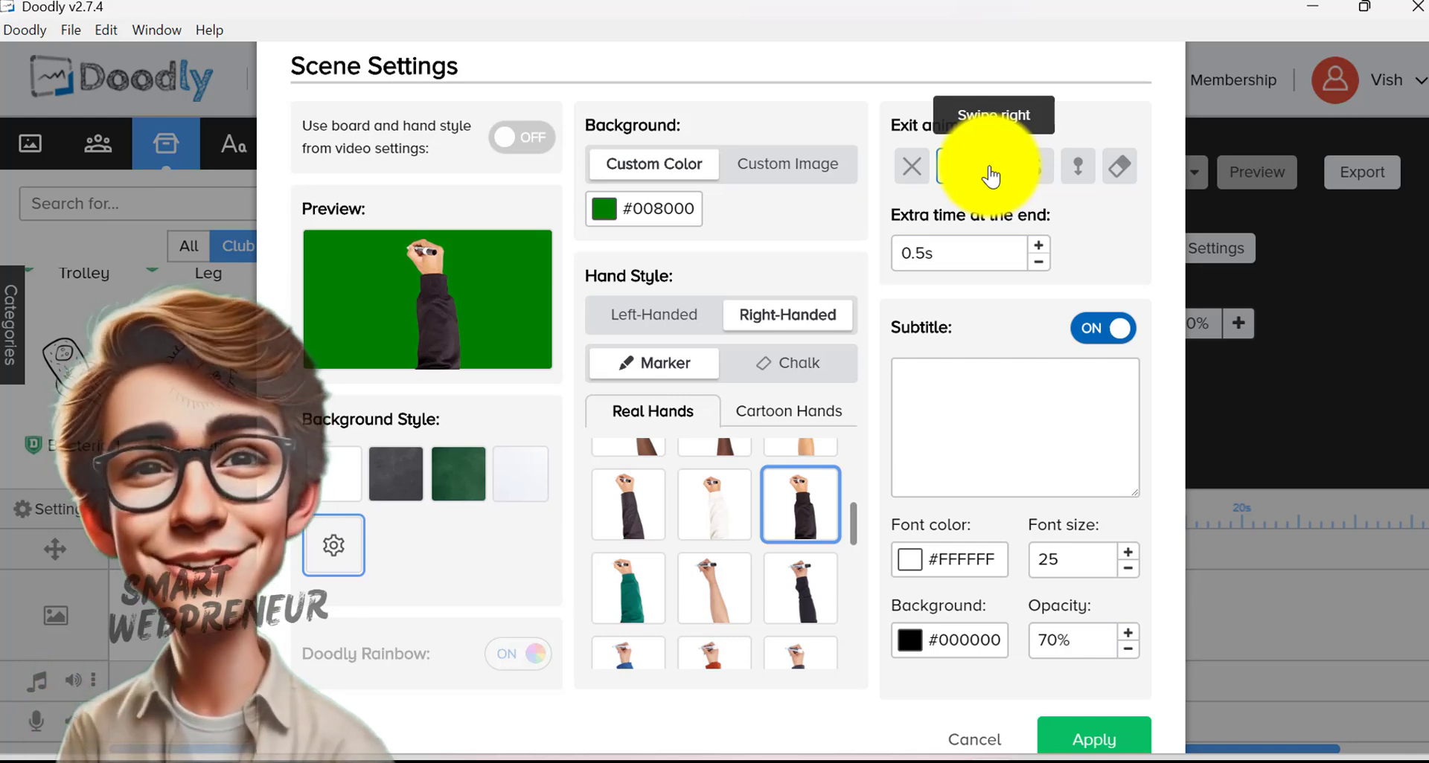
click(1064, 169)
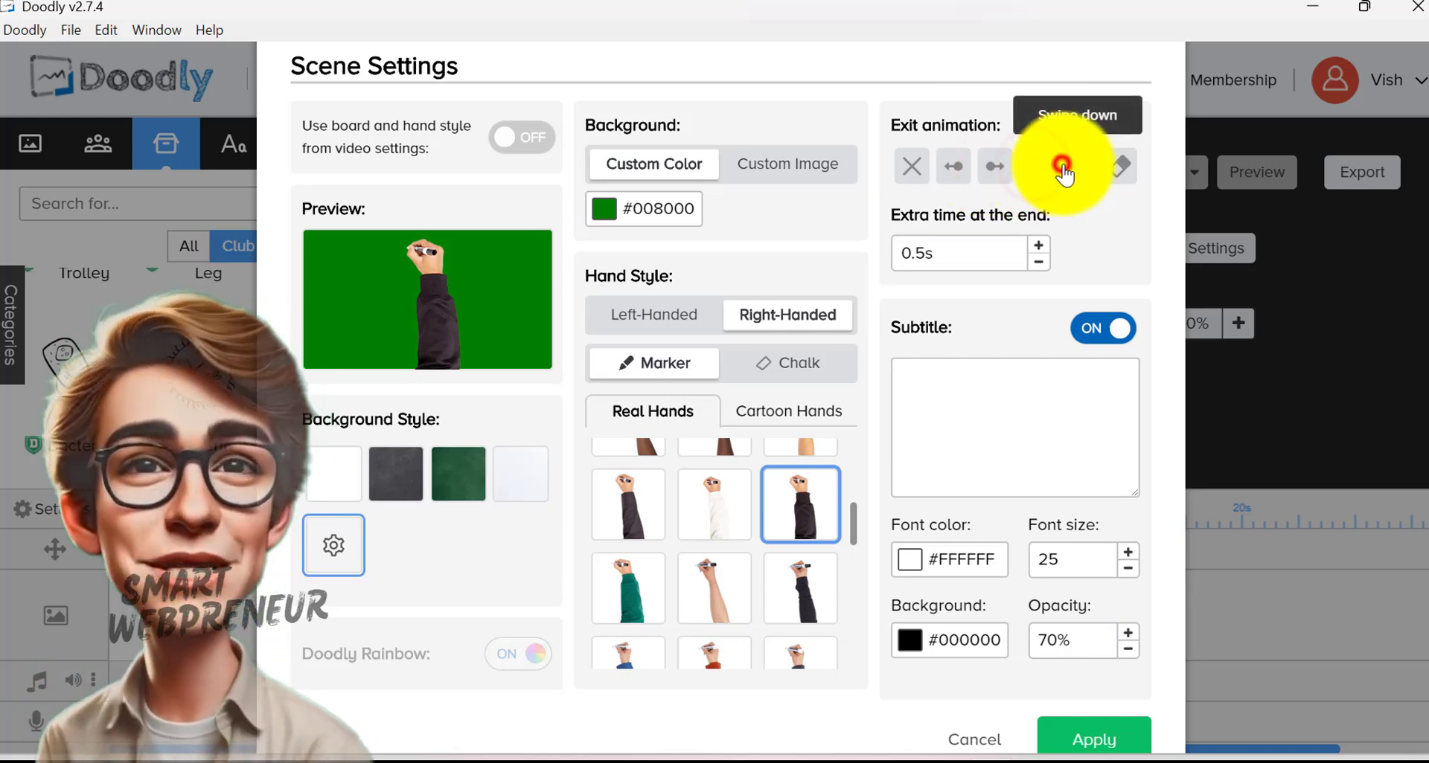
click(957, 174)
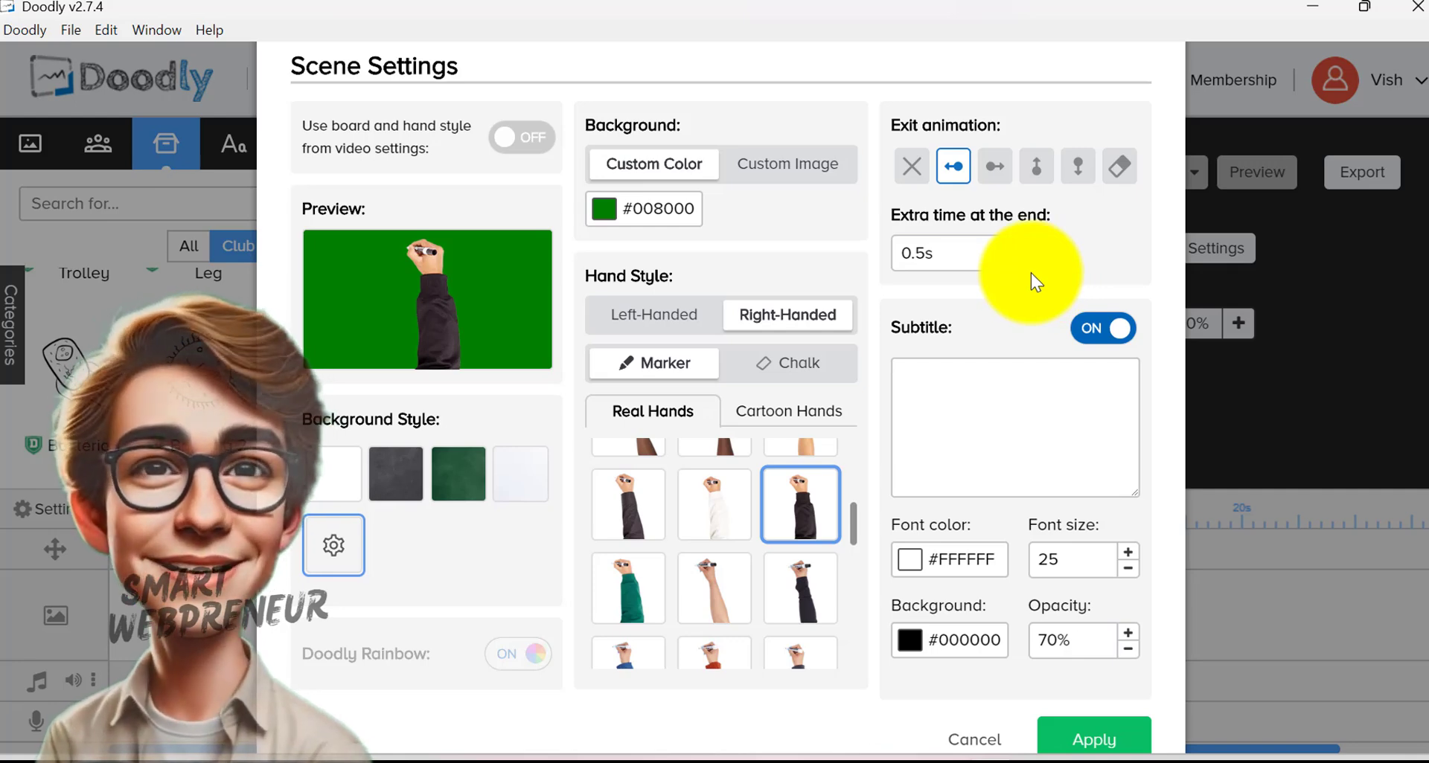
click(1112, 167)
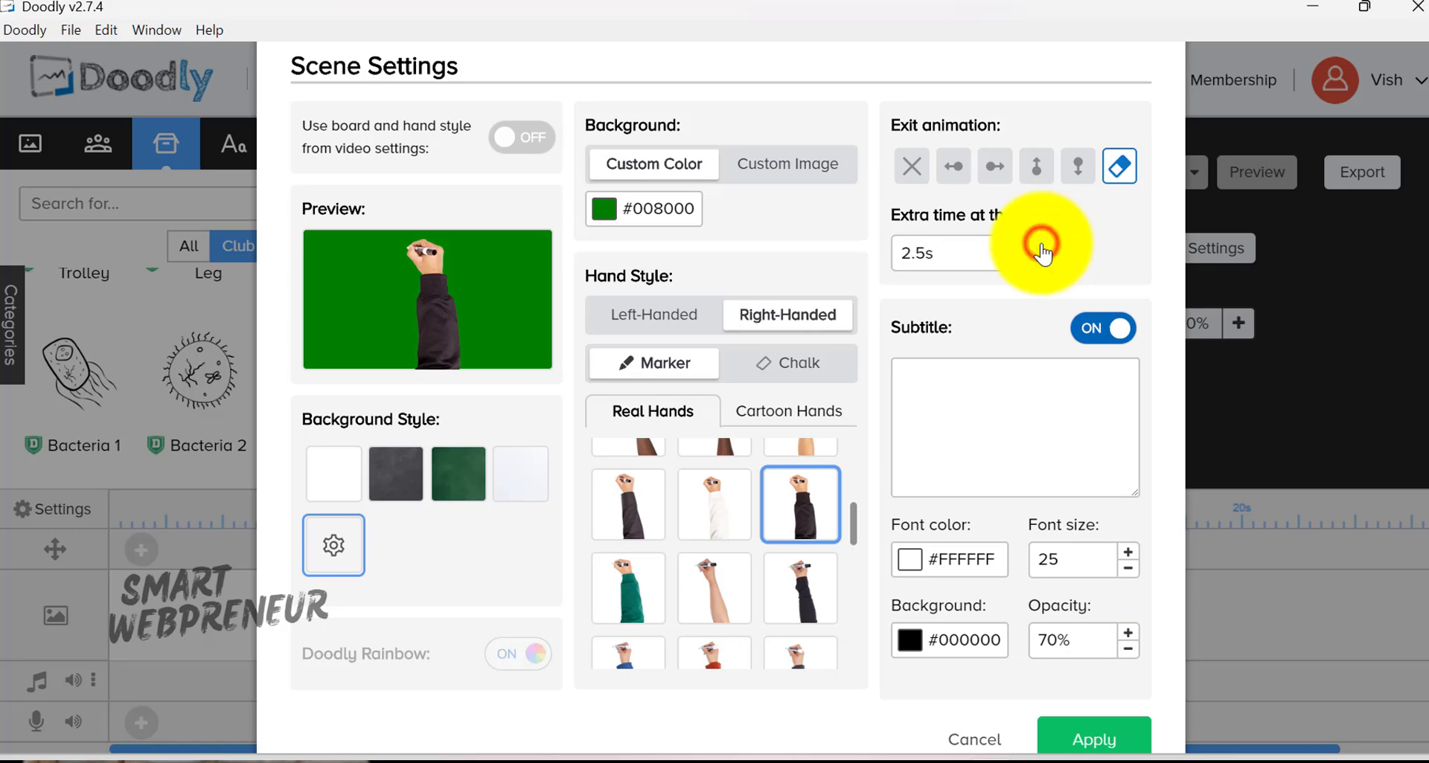
click(337, 475)
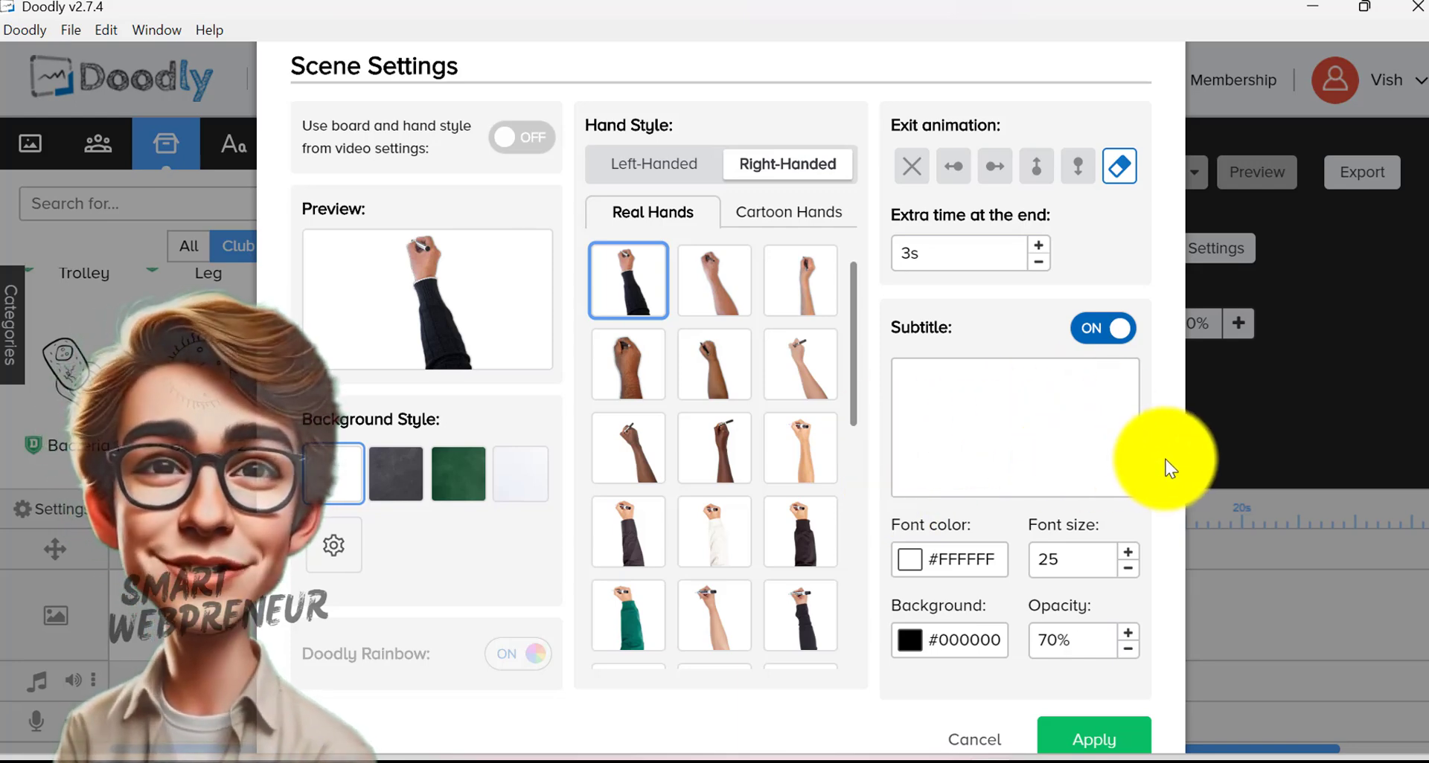
click(945, 399)
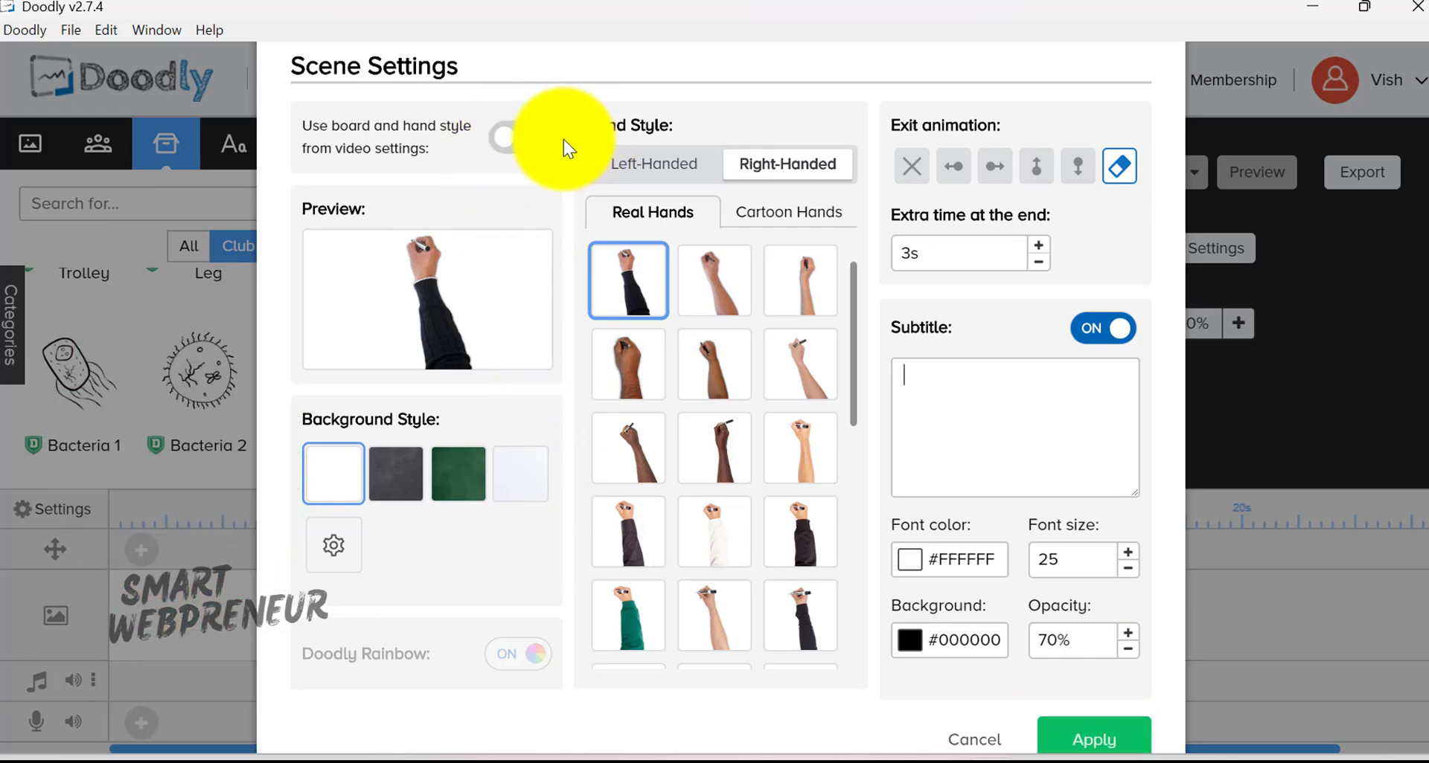
Step: Apply the scene settings and scroll through the scene list
click(1108, 736)
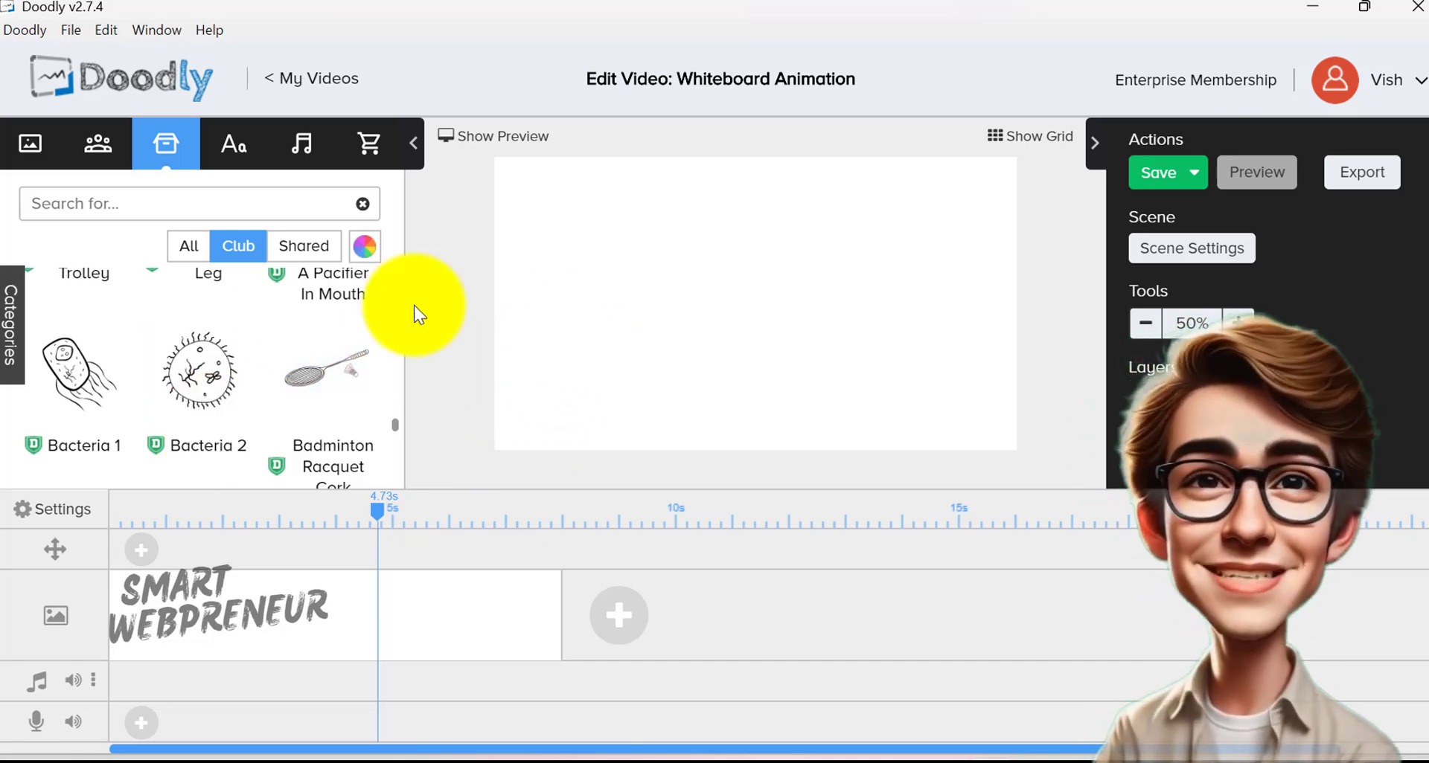
scroll(191, 408, up, 5)
scroll(141, 354, up, 3)
scroll(119, 322, up, 2)
scroll(137, 320, down, 1)
scroll(141, 320, down, 2)
scroll(145, 324, down, 2)
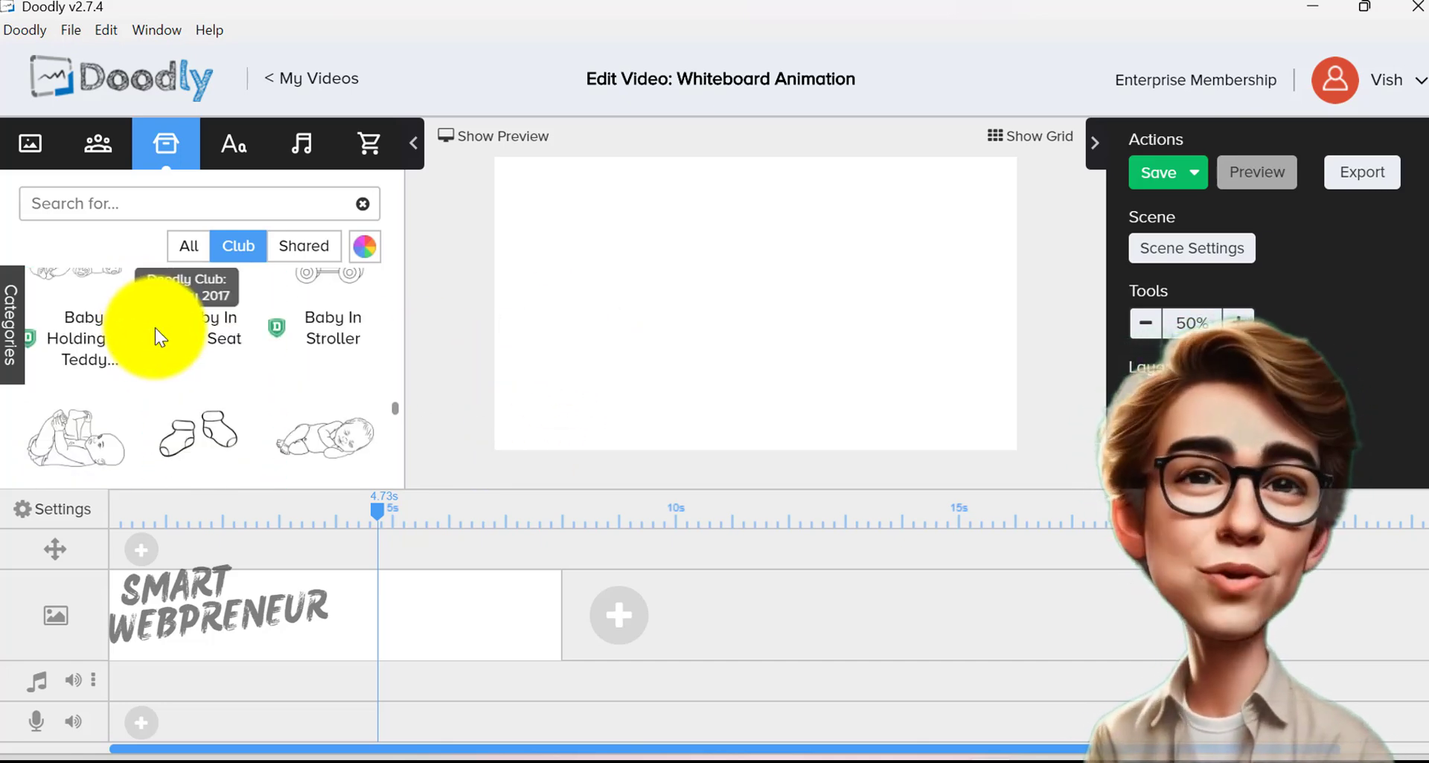
scroll(155, 328, down, 2)
Step: Search characters for 'thinking' and place Ethan Thinking on the right of the canvas
click(98, 143)
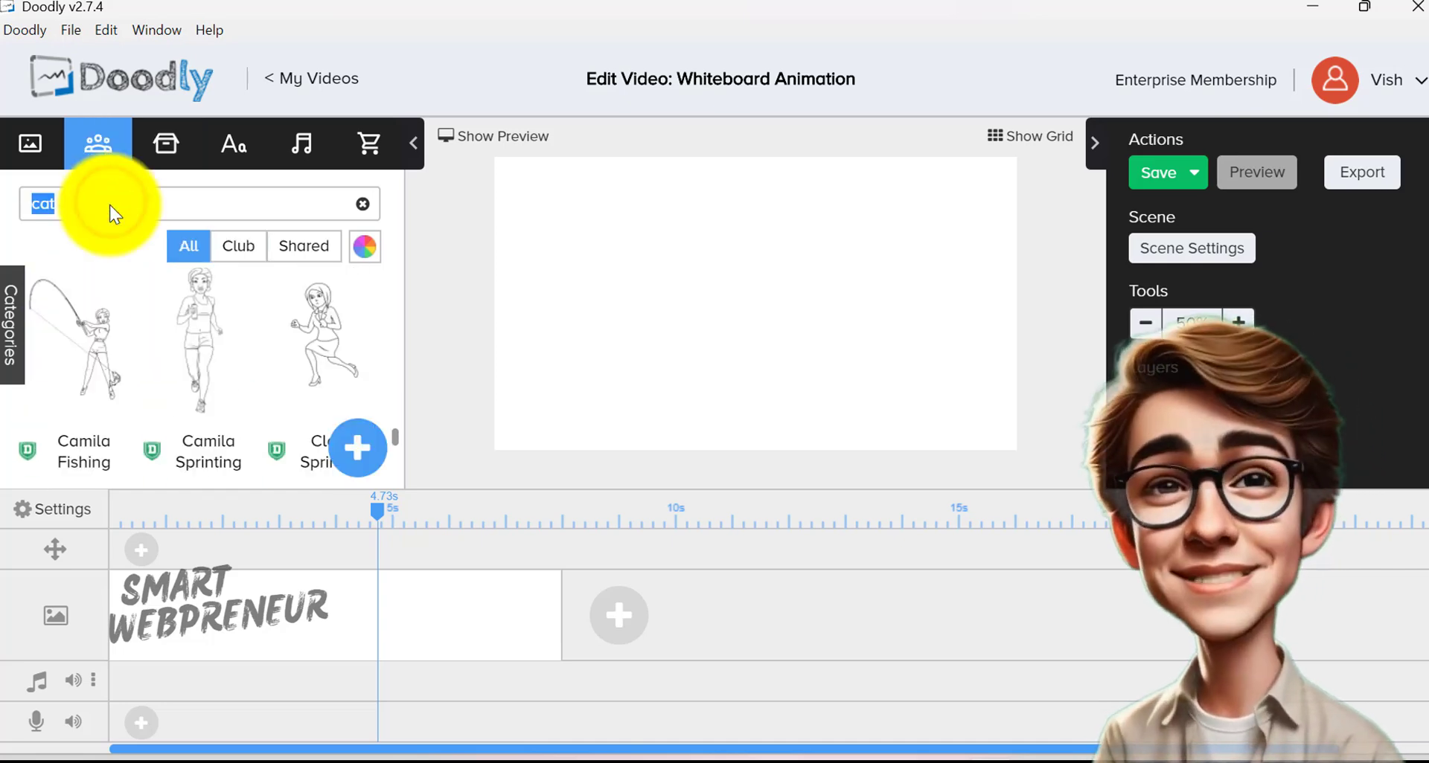
text(thin)
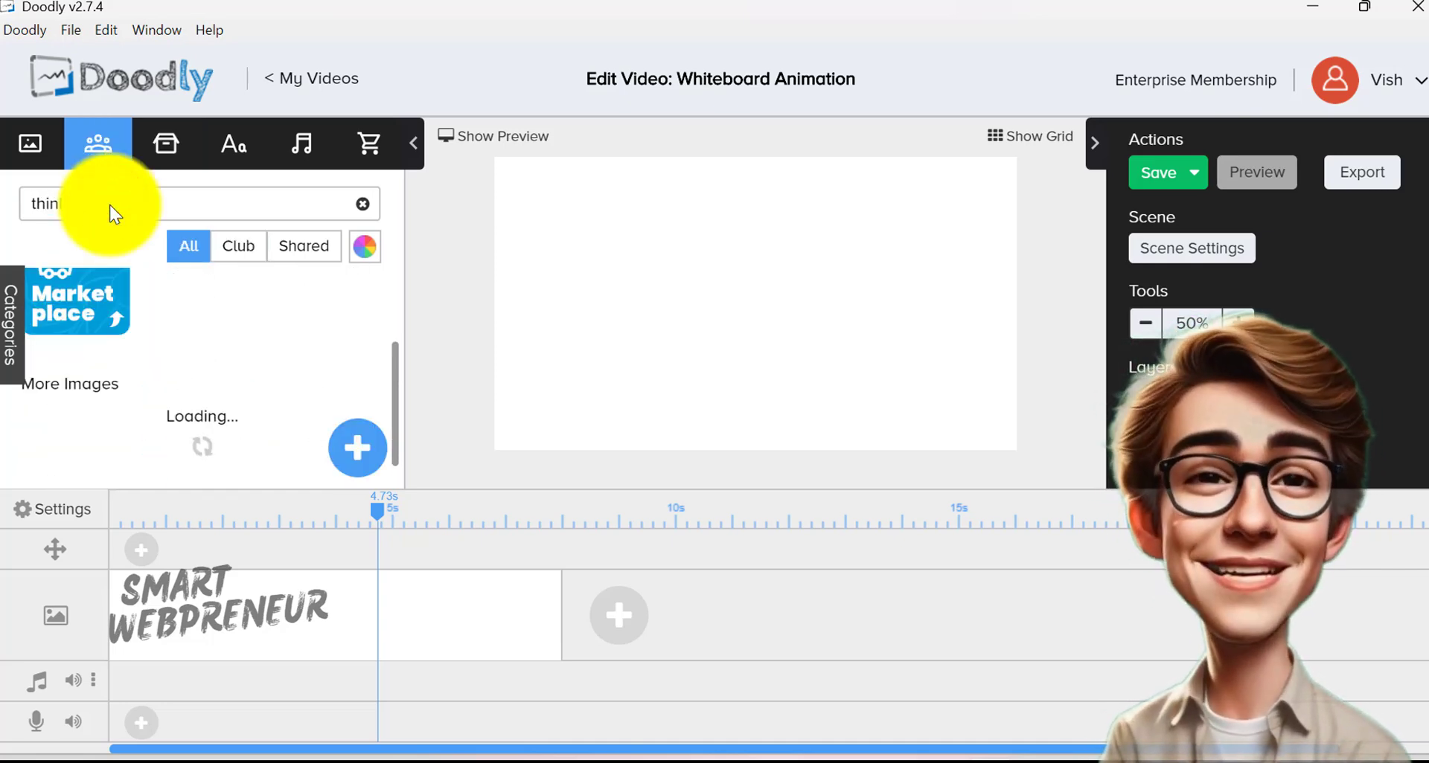
text(king)
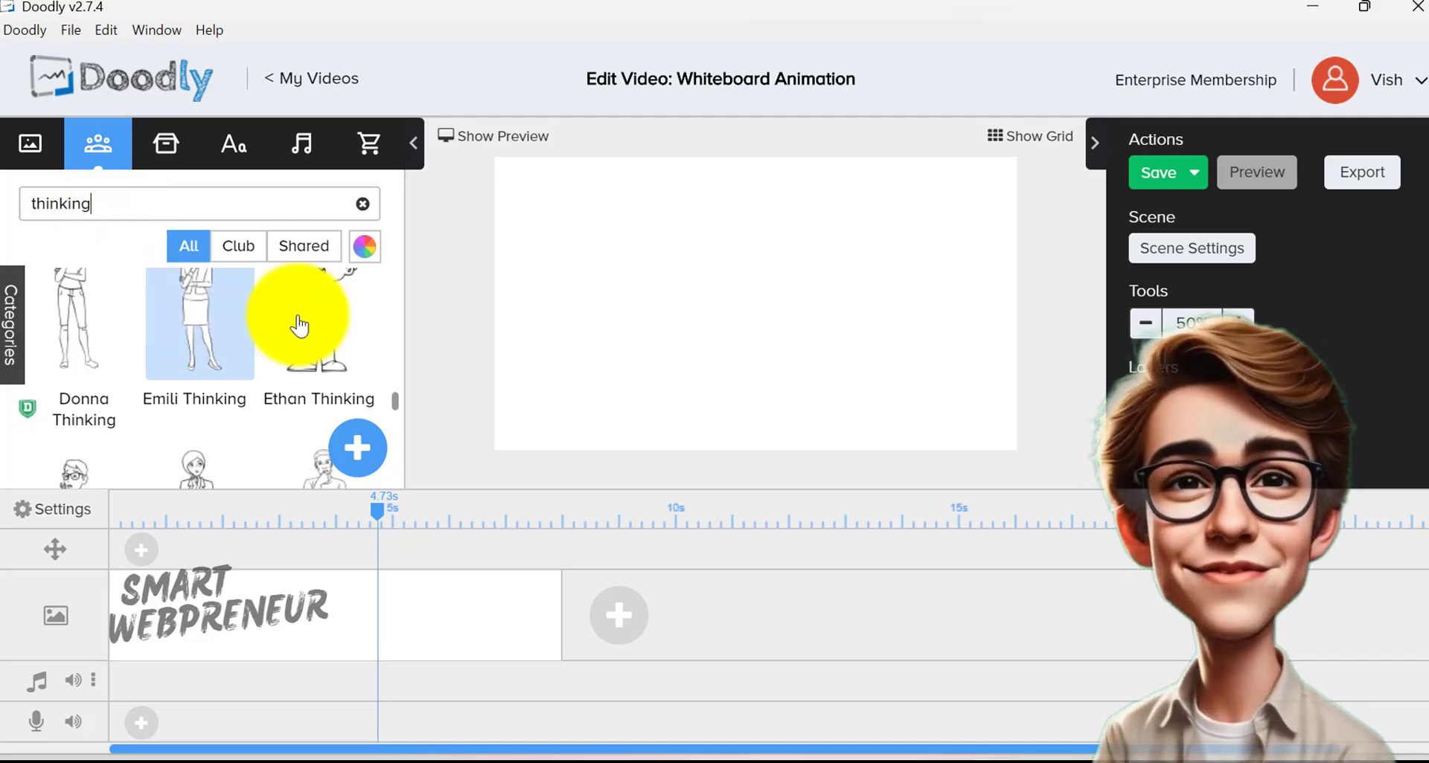
mouse_move(316, 337)
mouse_down()
mouse_move(569, 351)
mouse_move(775, 312)
mouse_move(757, 294)
mouse_up()
click(827, 381)
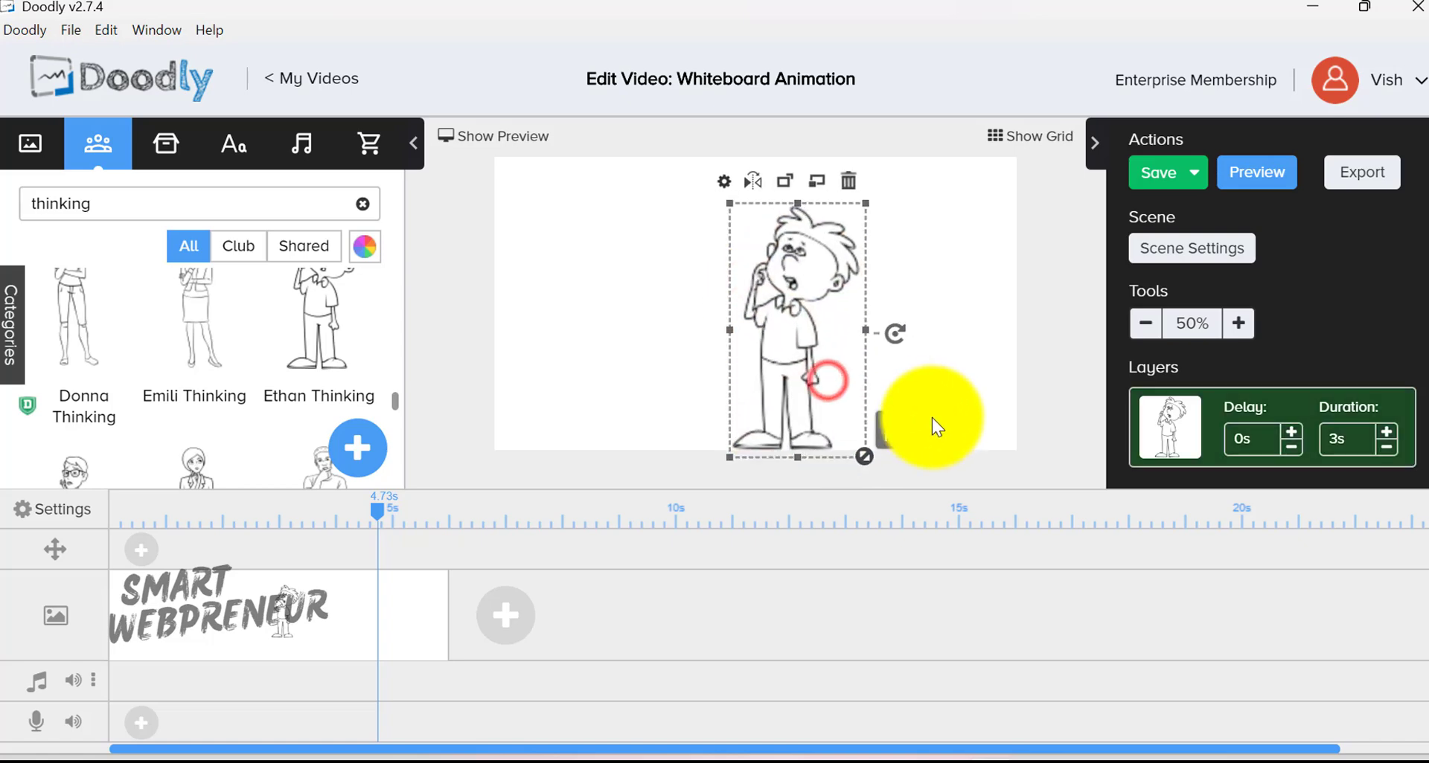
drag(864, 344, 903, 332)
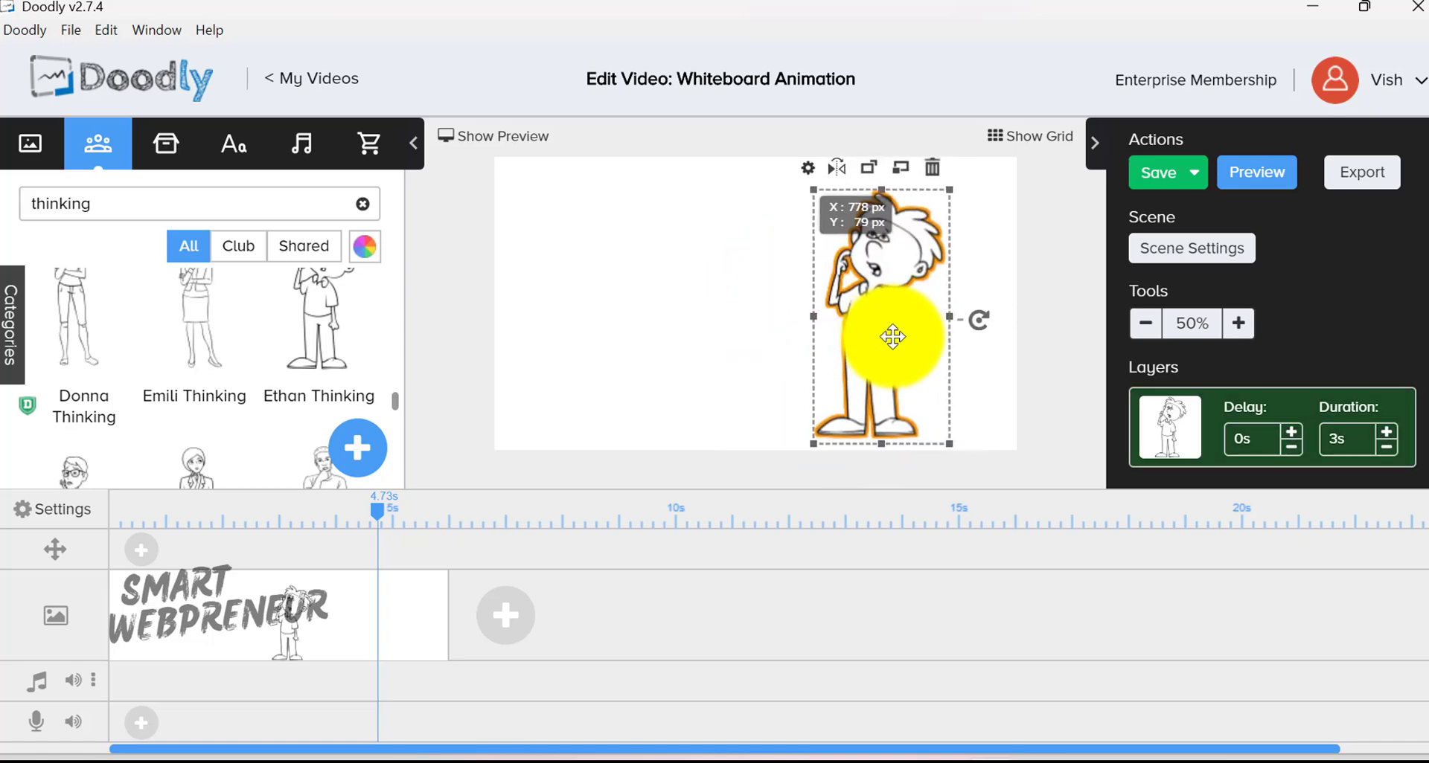
click(583, 344)
Step: Add a text block reading 'Why Whiteboard Animation is Engaging???'
click(223, 145)
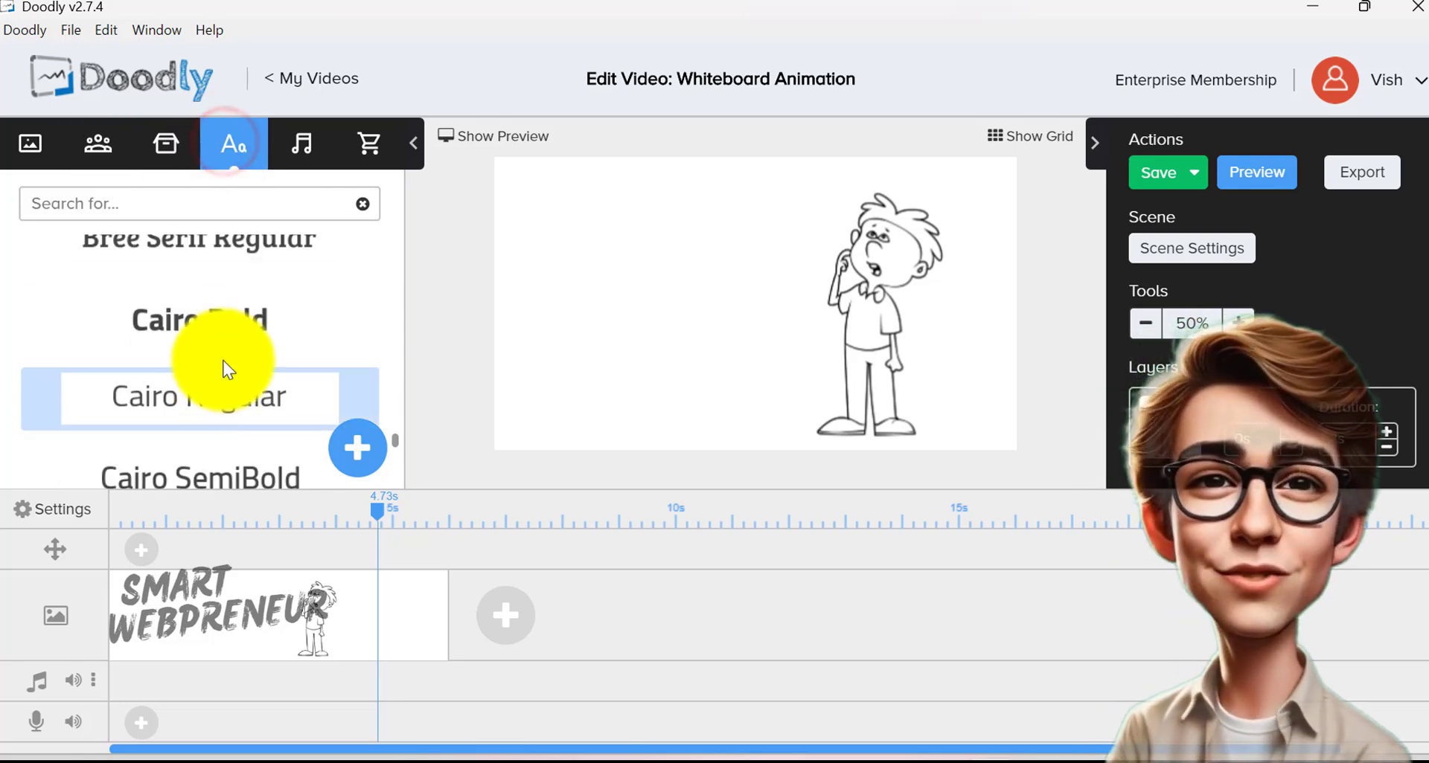
mouse_move(212, 327)
mouse_down()
mouse_move(401, 339)
mouse_move(587, 278)
mouse_move(643, 276)
mouse_up()
double_click(645, 275)
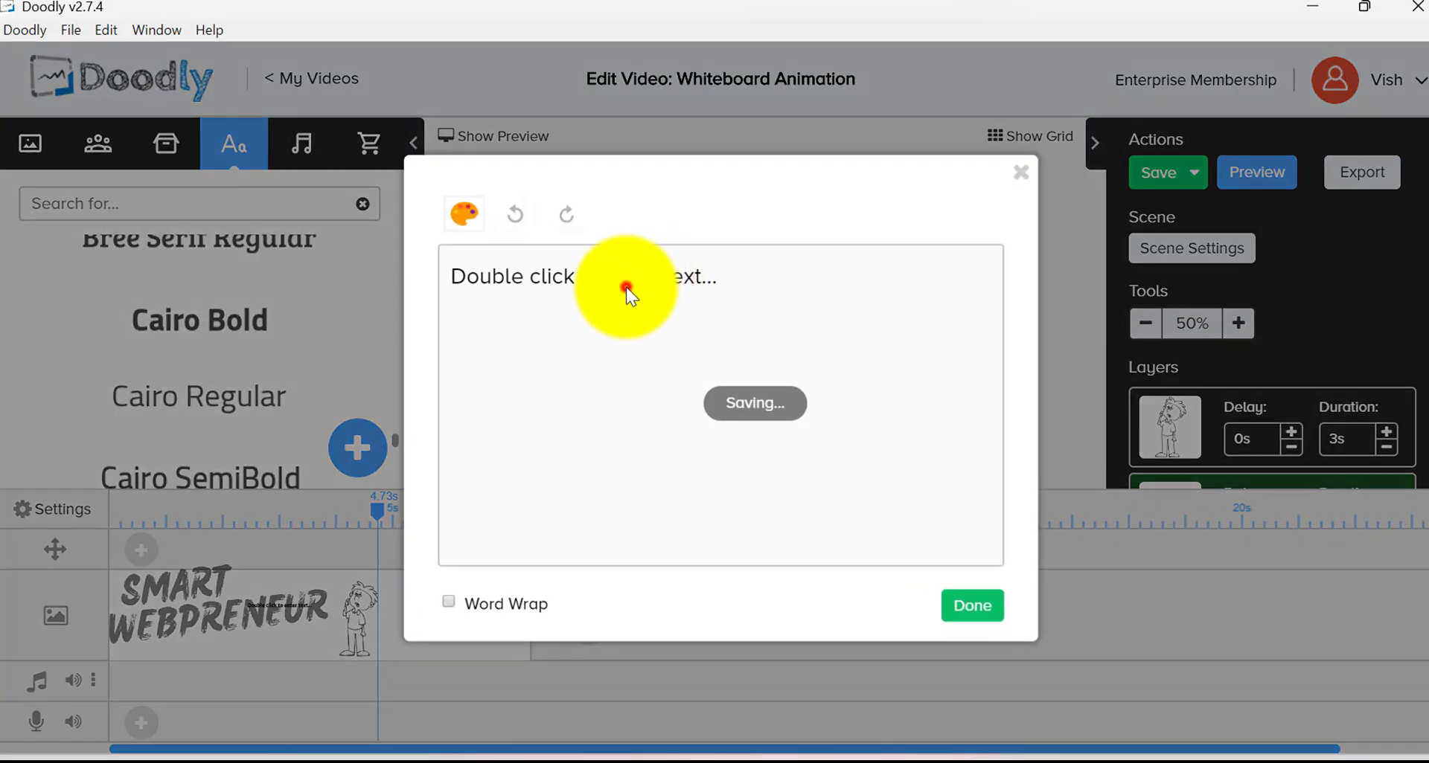
triple_click(627, 287)
text(Why Whiteboard Animation is Engaging???)
click(972, 605)
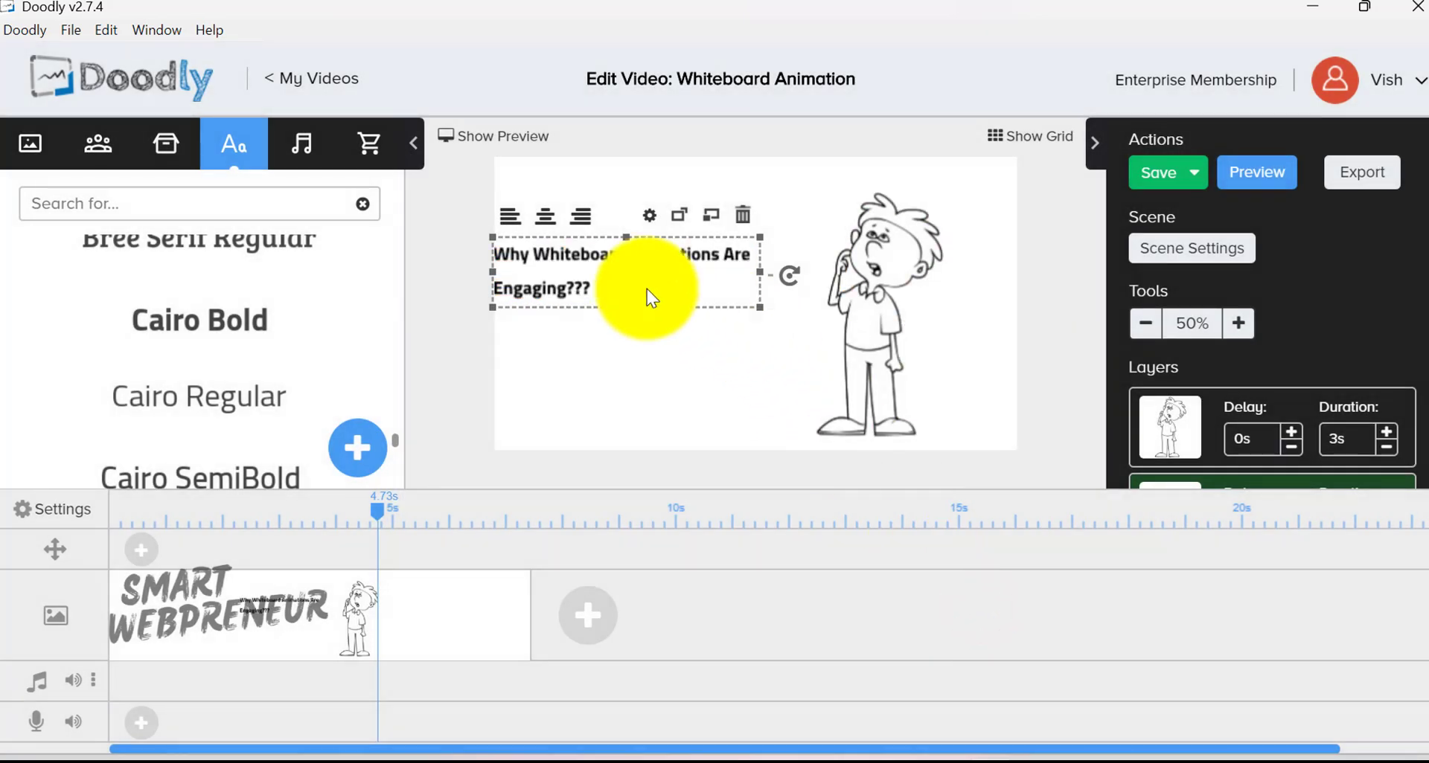
Step: Center-align the title and enlarge its text box
click(539, 217)
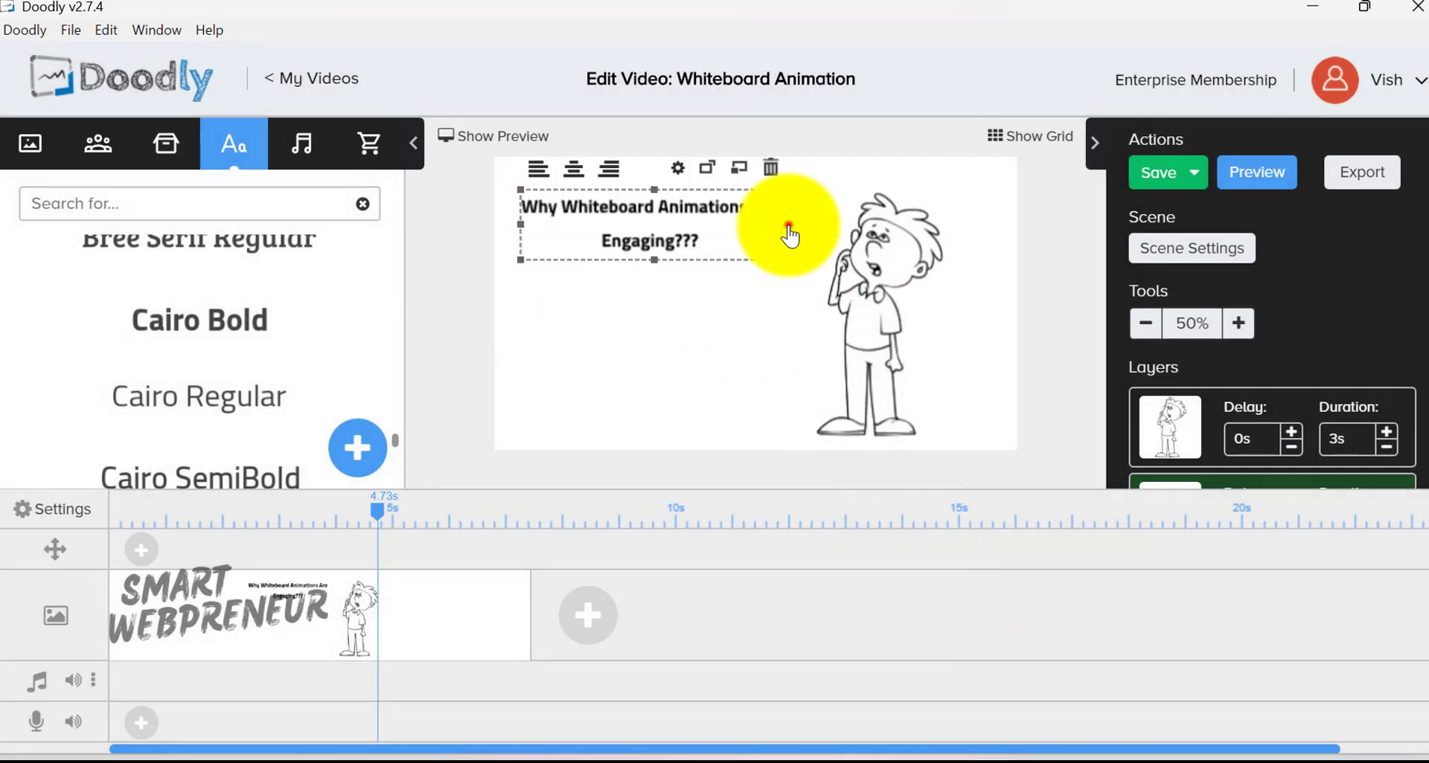
click(788, 224)
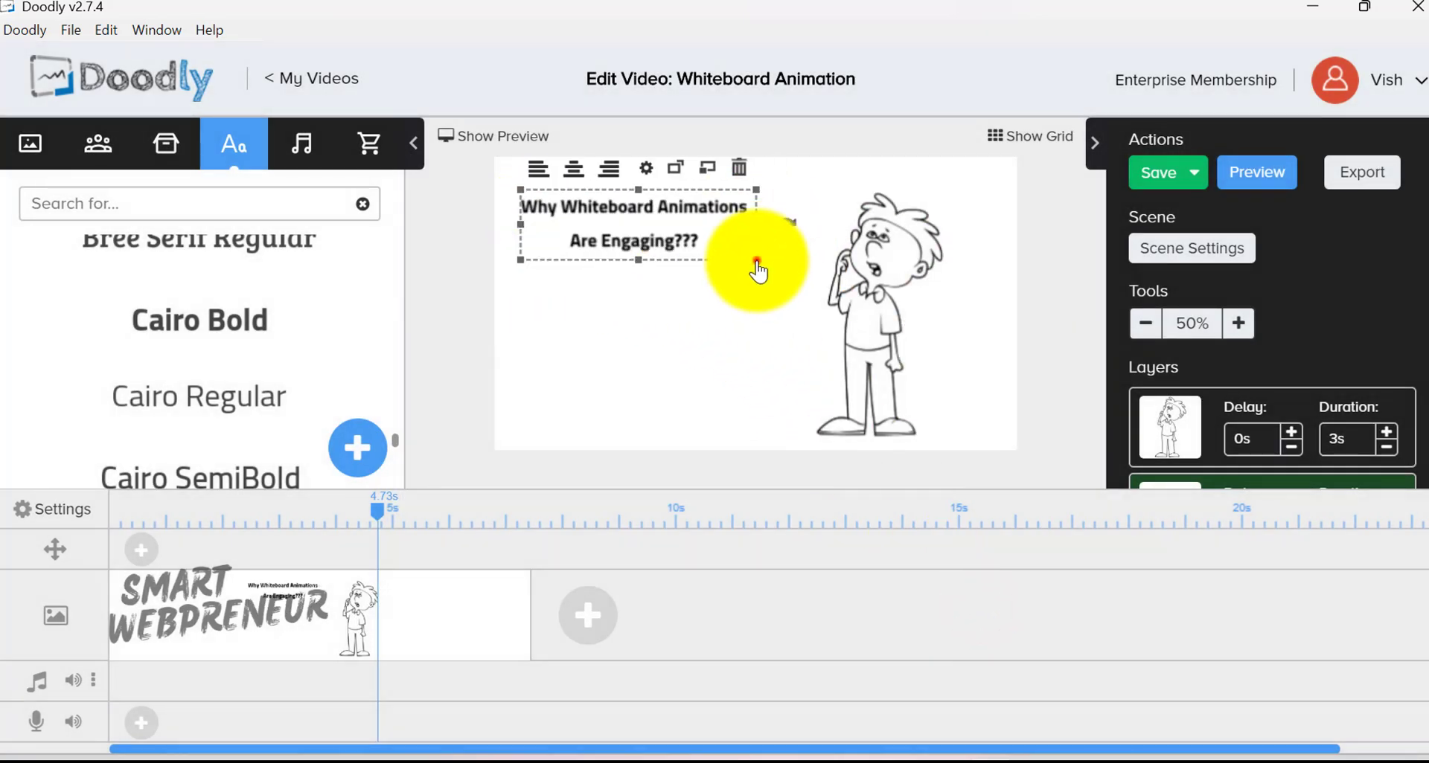
drag(759, 262, 810, 341)
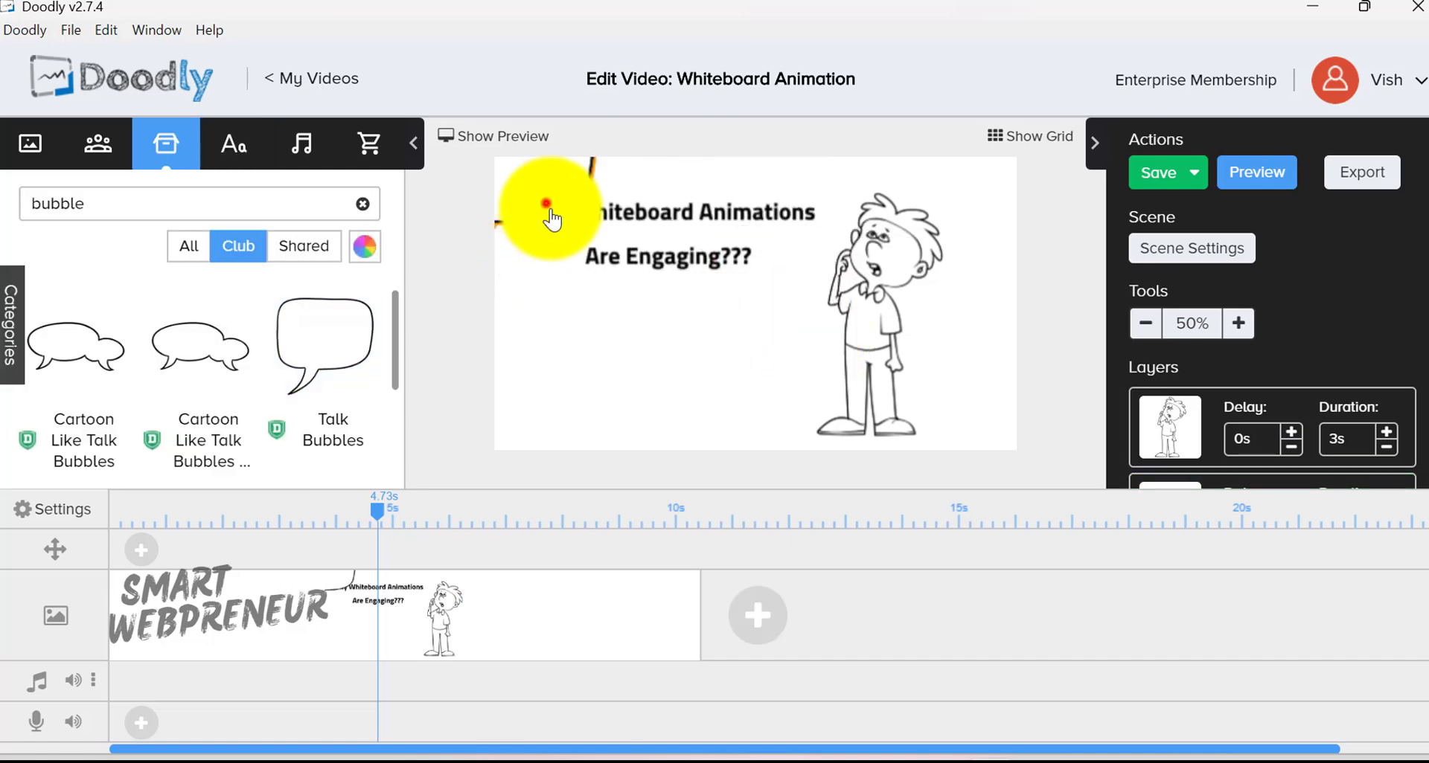
Step: Add a talk bubble around the title, reorder its layer, and rotate it toward the character
drag(548, 210, 679, 268)
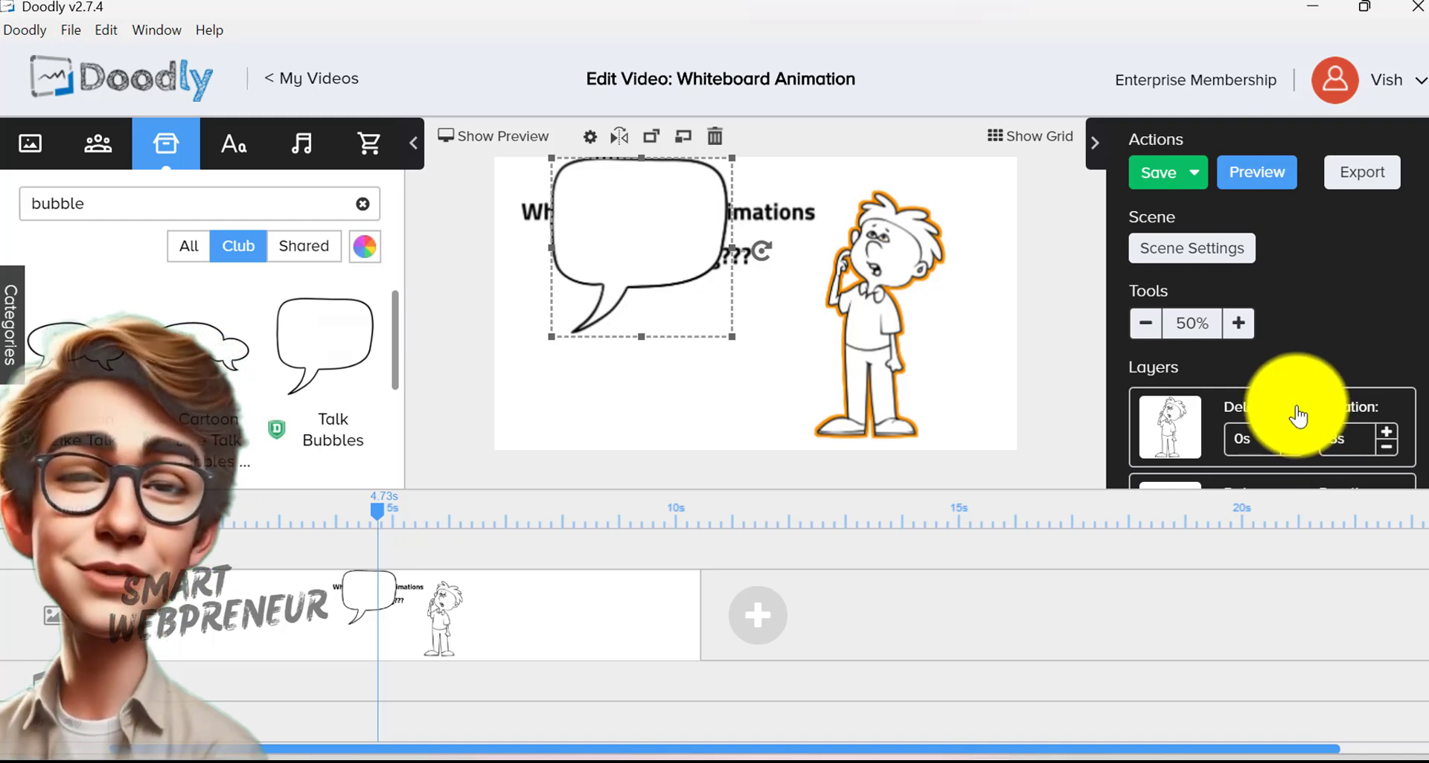
scroll(1295, 428, down, 2)
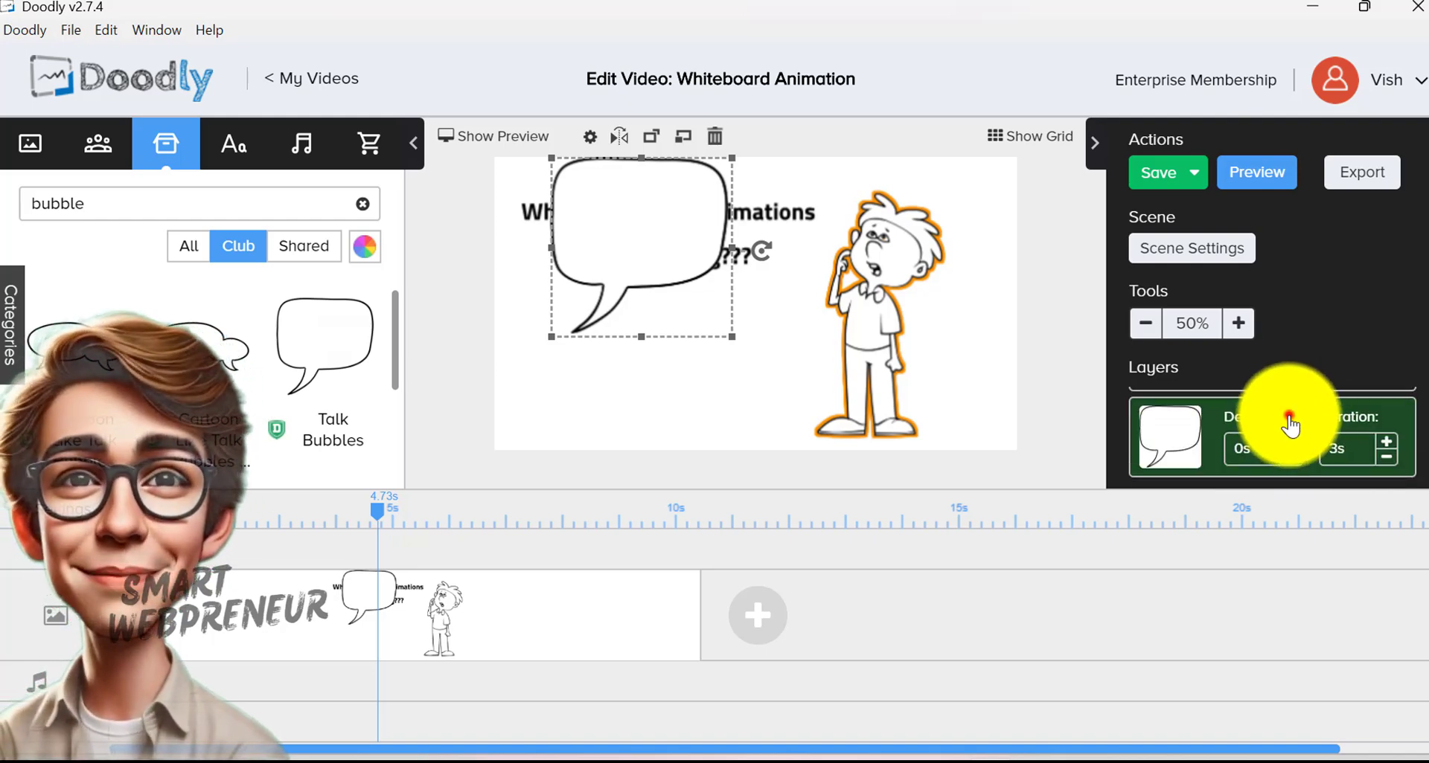
drag(1278, 436, 1284, 381)
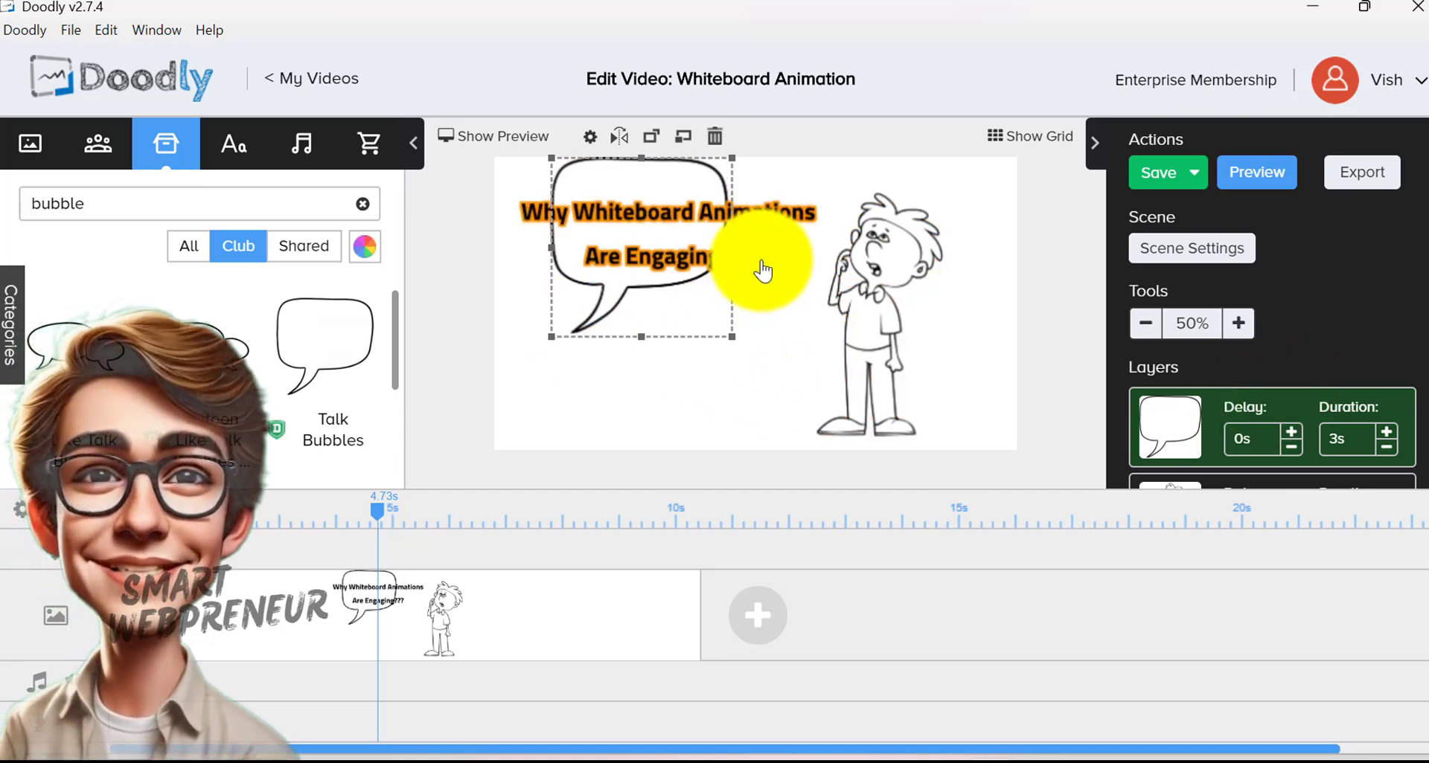
drag(759, 272, 737, 180)
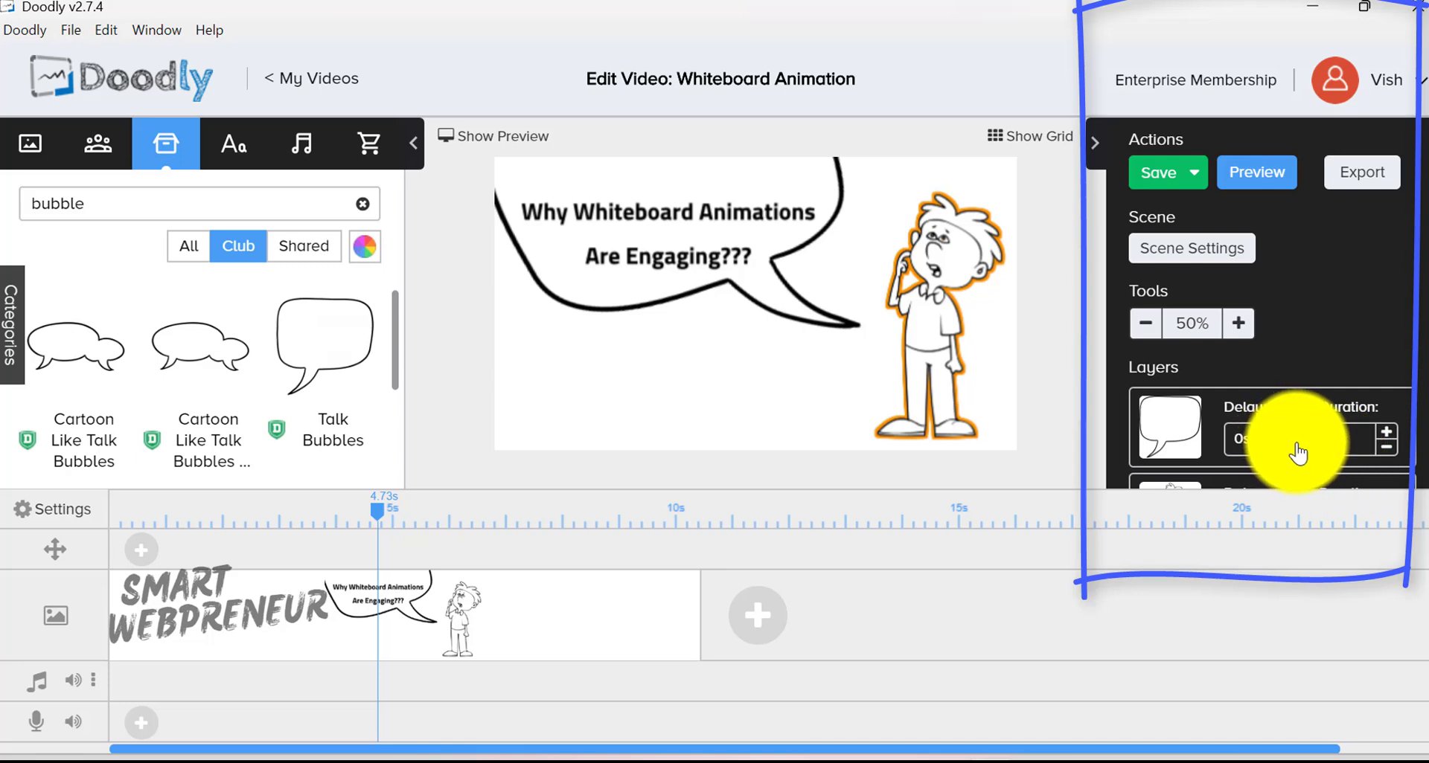
Step: Set the speech bubble and text drawing durations to 1.5s in the Layers panel
click(1391, 462)
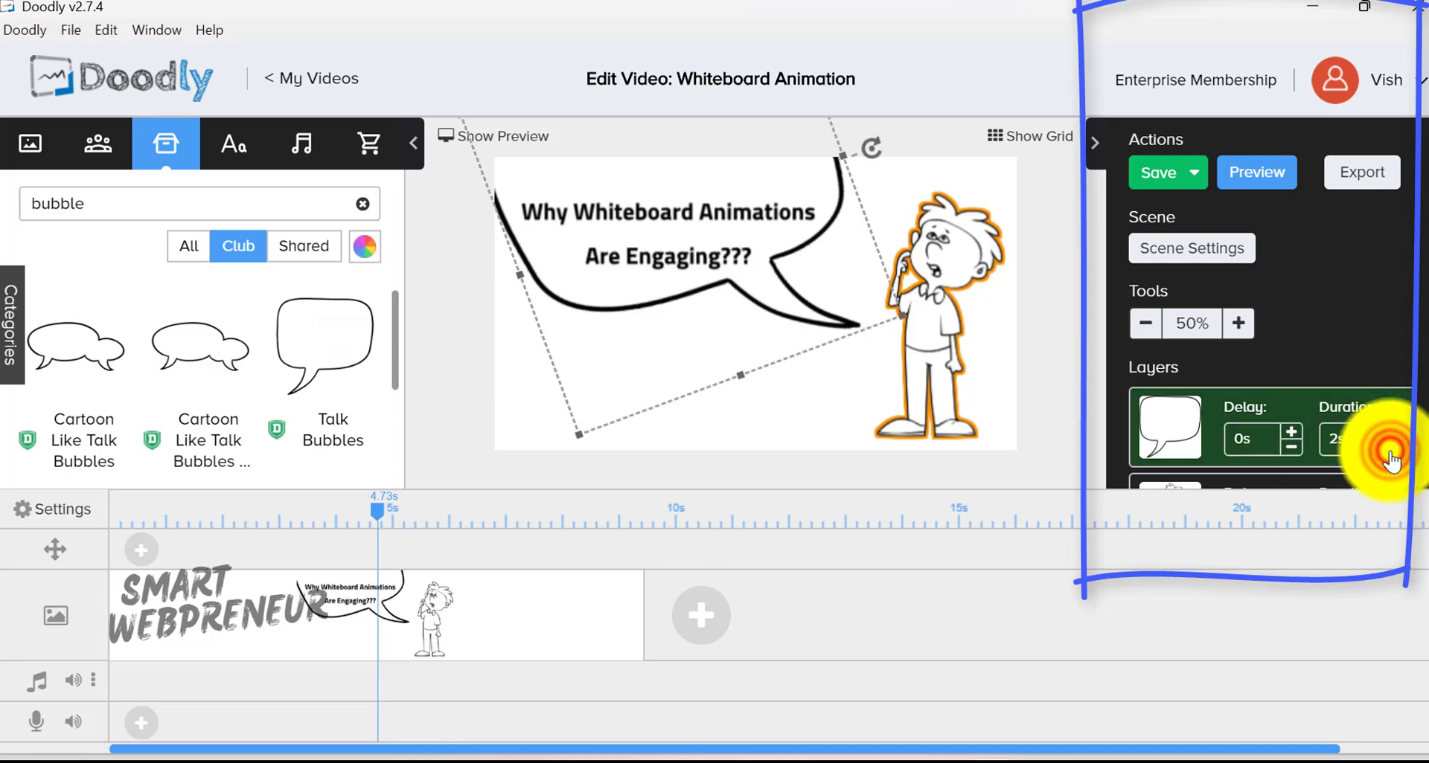
scroll(1339, 447, down, 1)
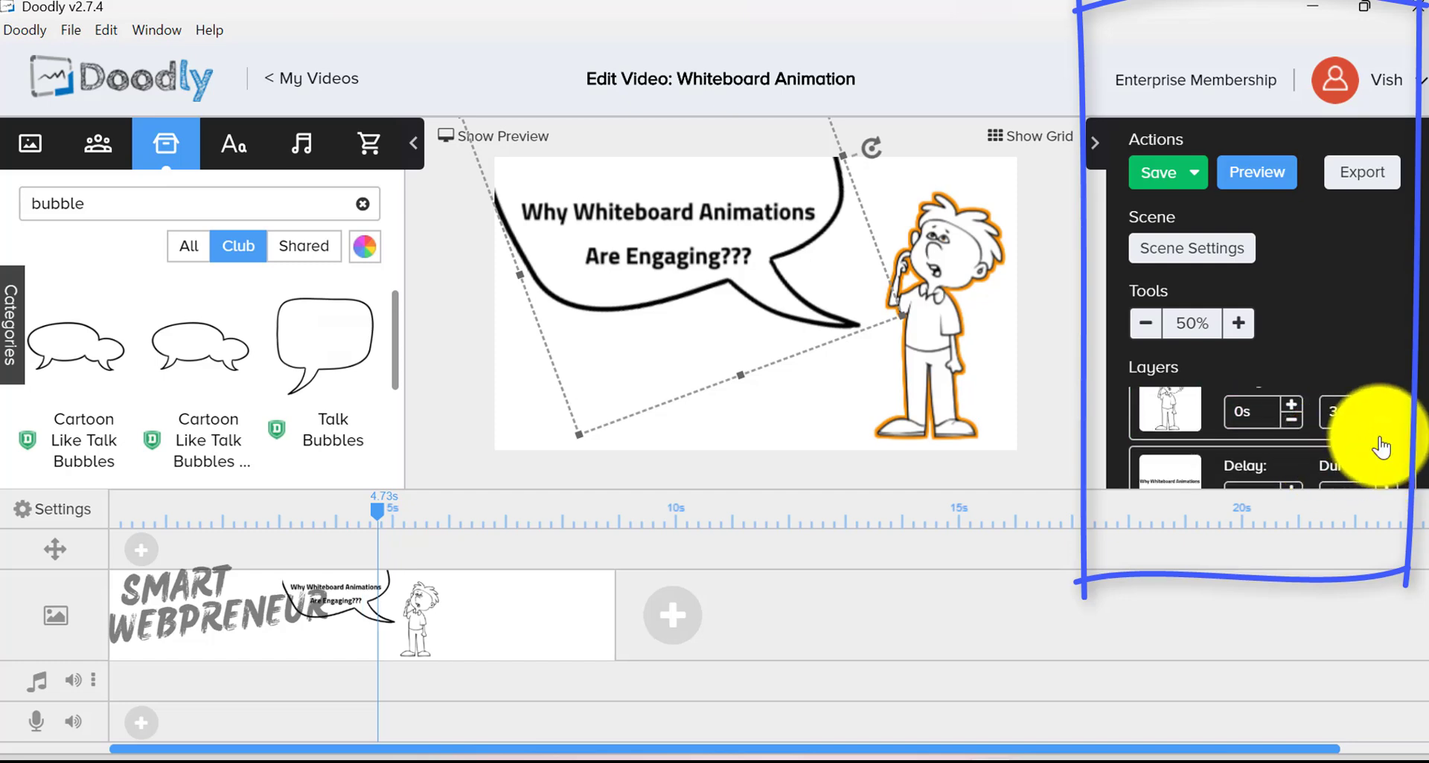
click(1387, 424)
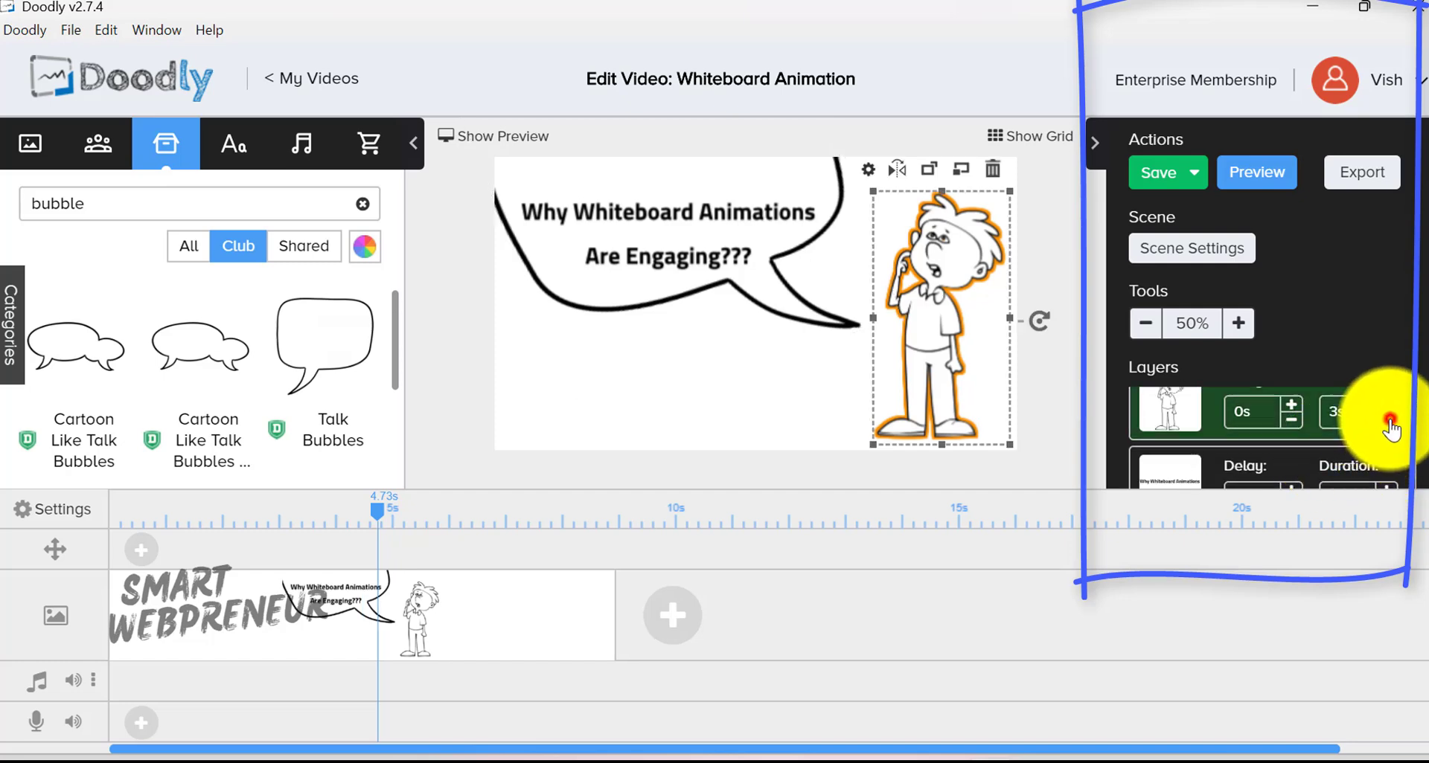
scroll(1384, 462, down, 1)
click(1390, 460)
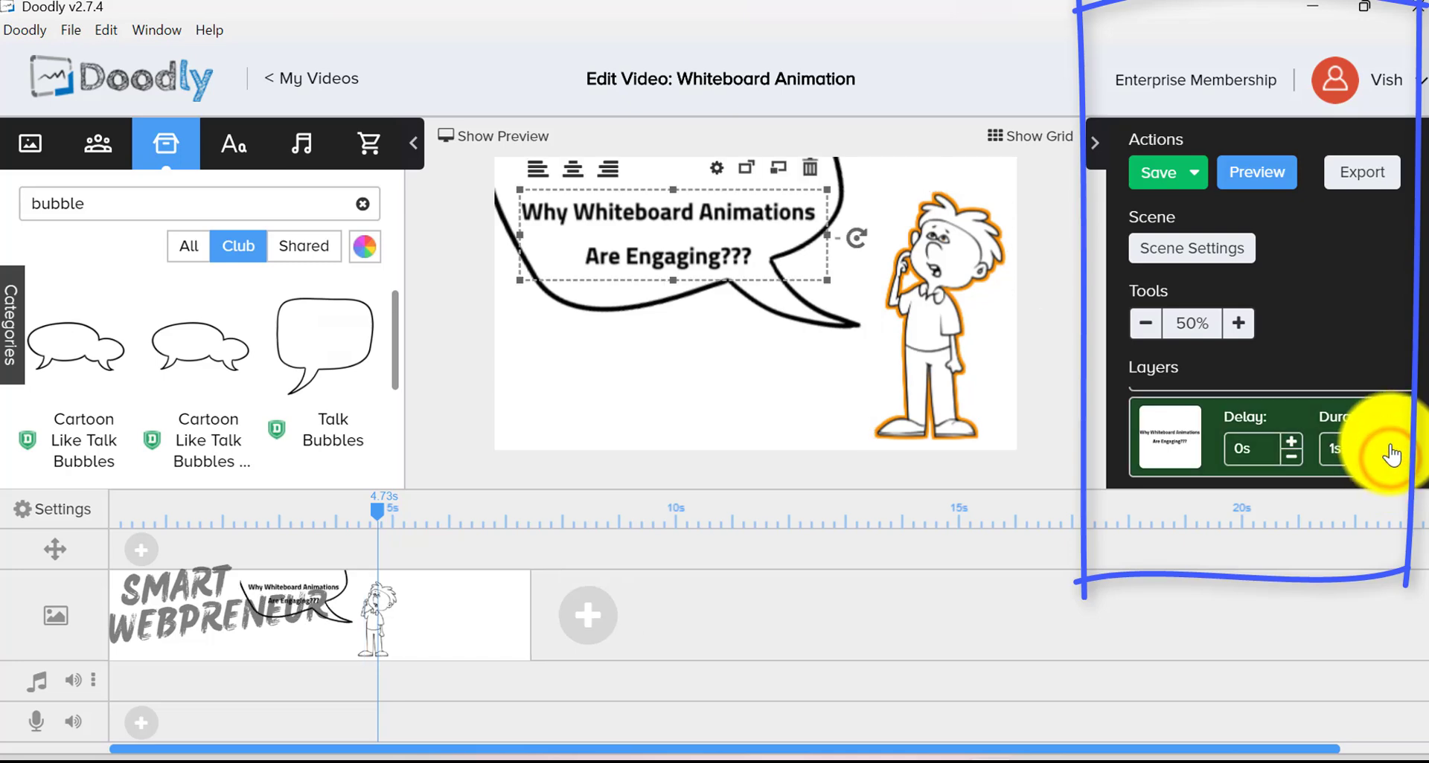
click(1387, 442)
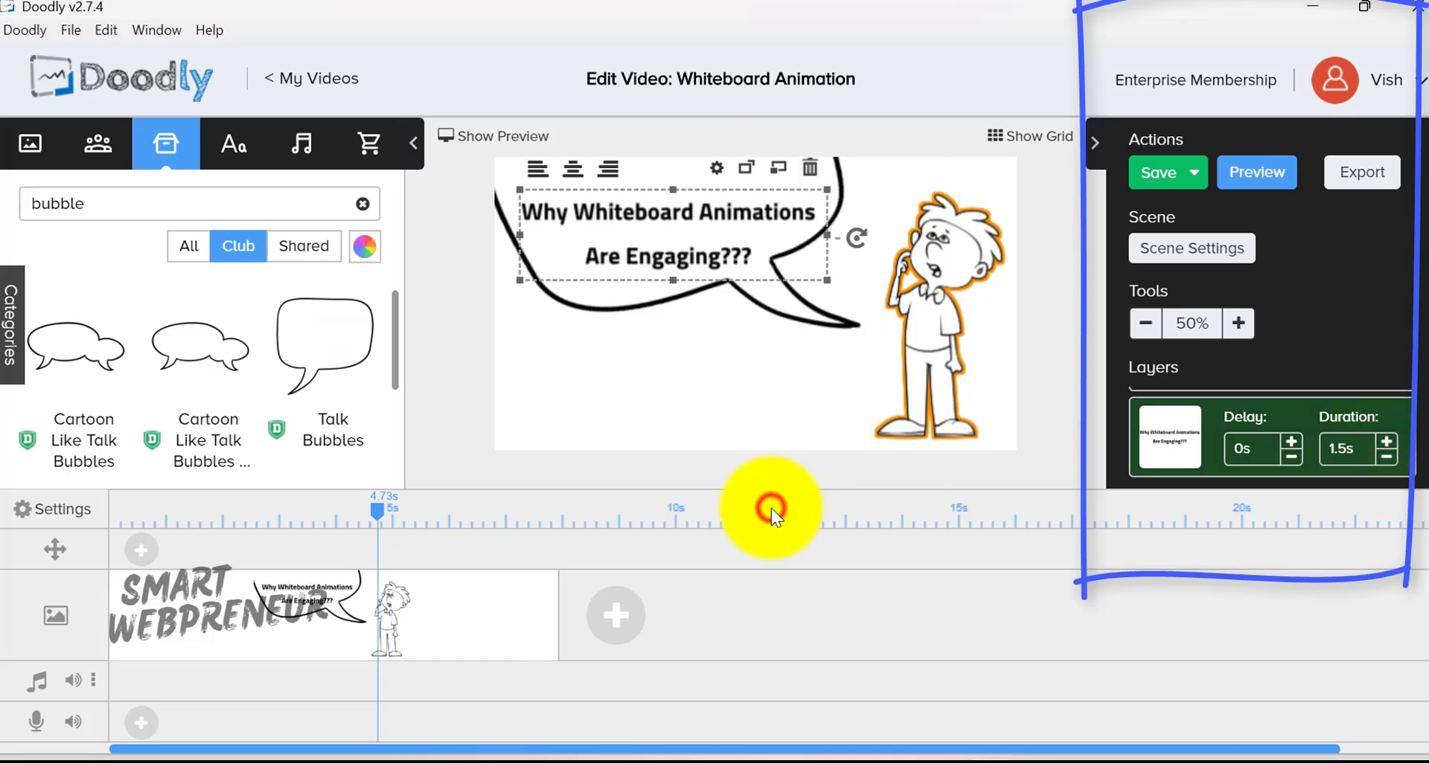
click(615, 405)
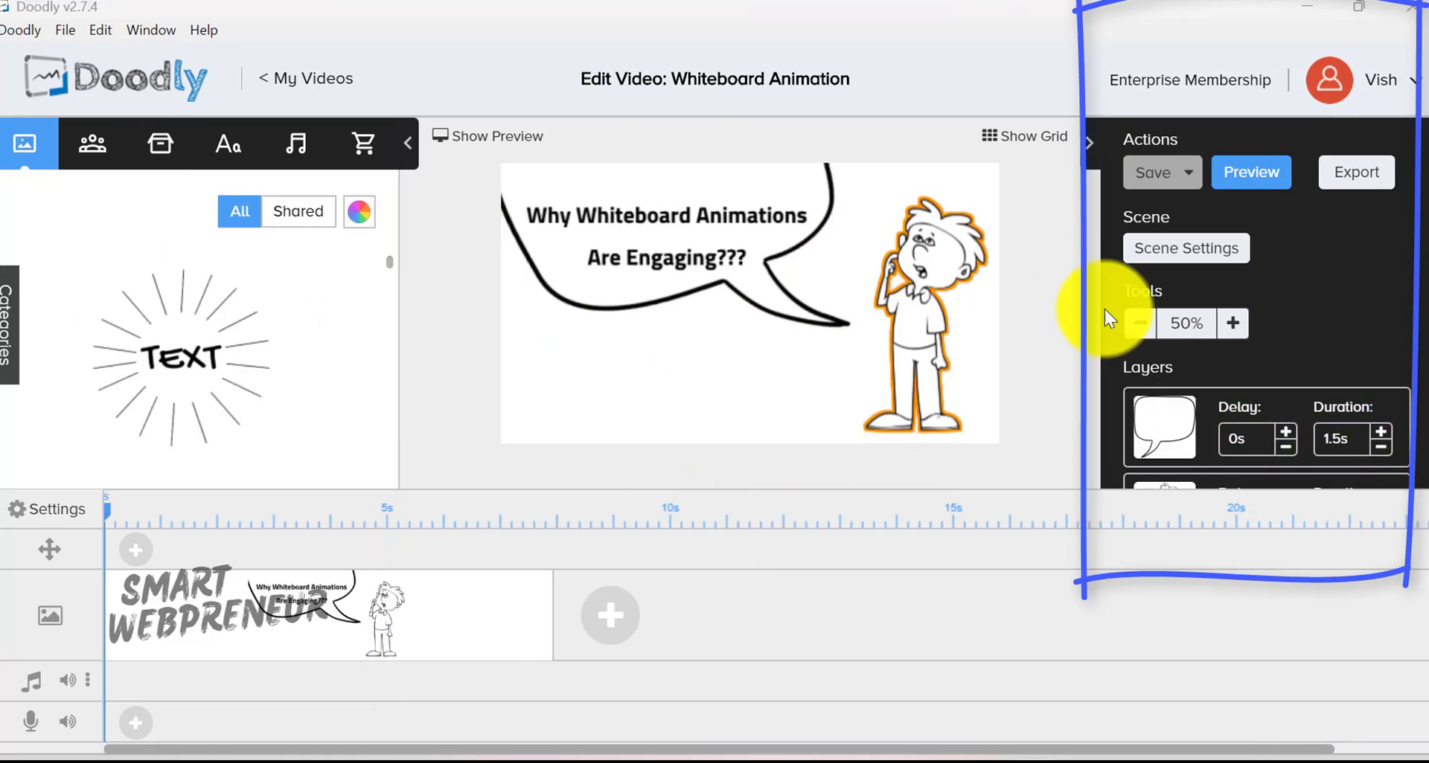
Step: Give the character layer a 1s delay before it is drawn
scroll(1292, 417, down, 2)
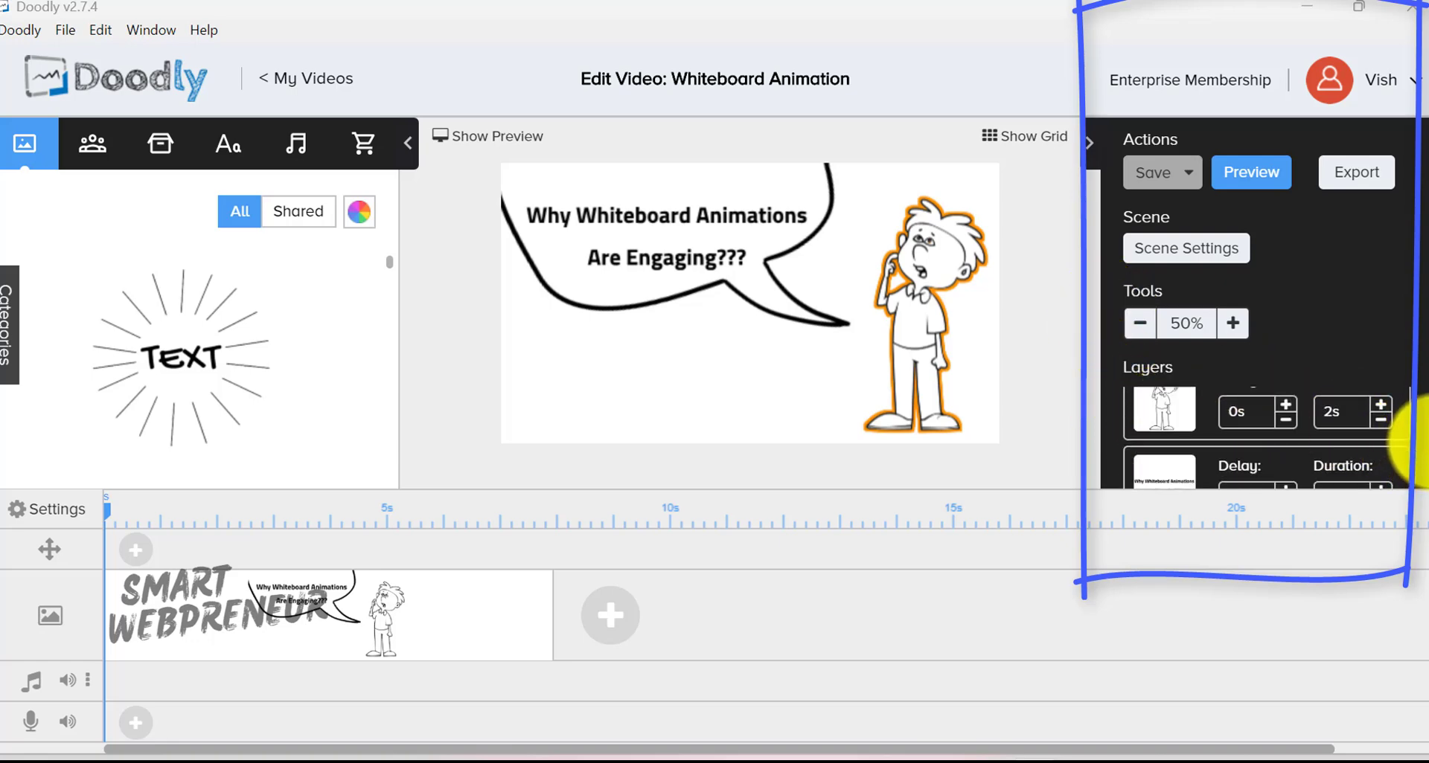
scroll(1419, 443, down, 1)
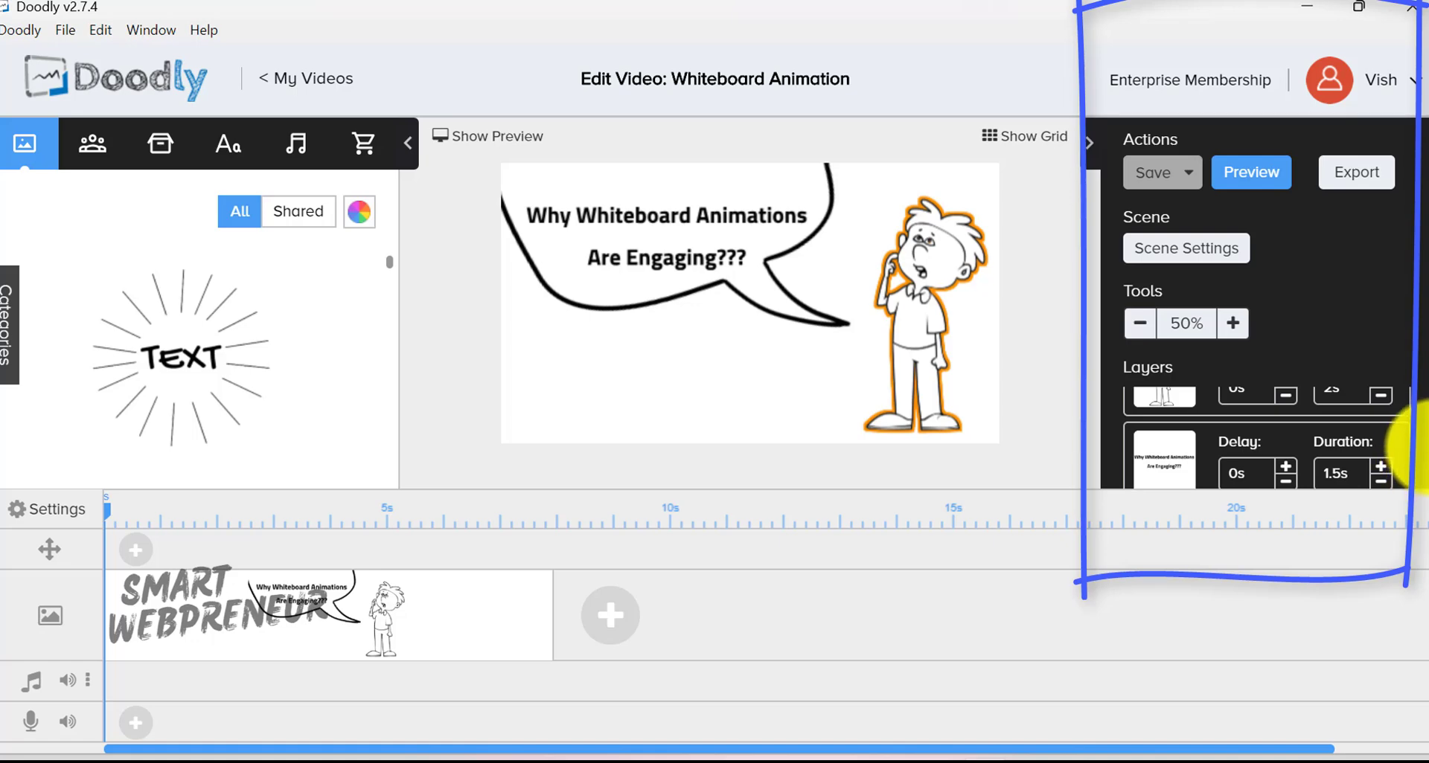
scroll(1408, 445, up, 1)
scroll(1410, 439, up, 1)
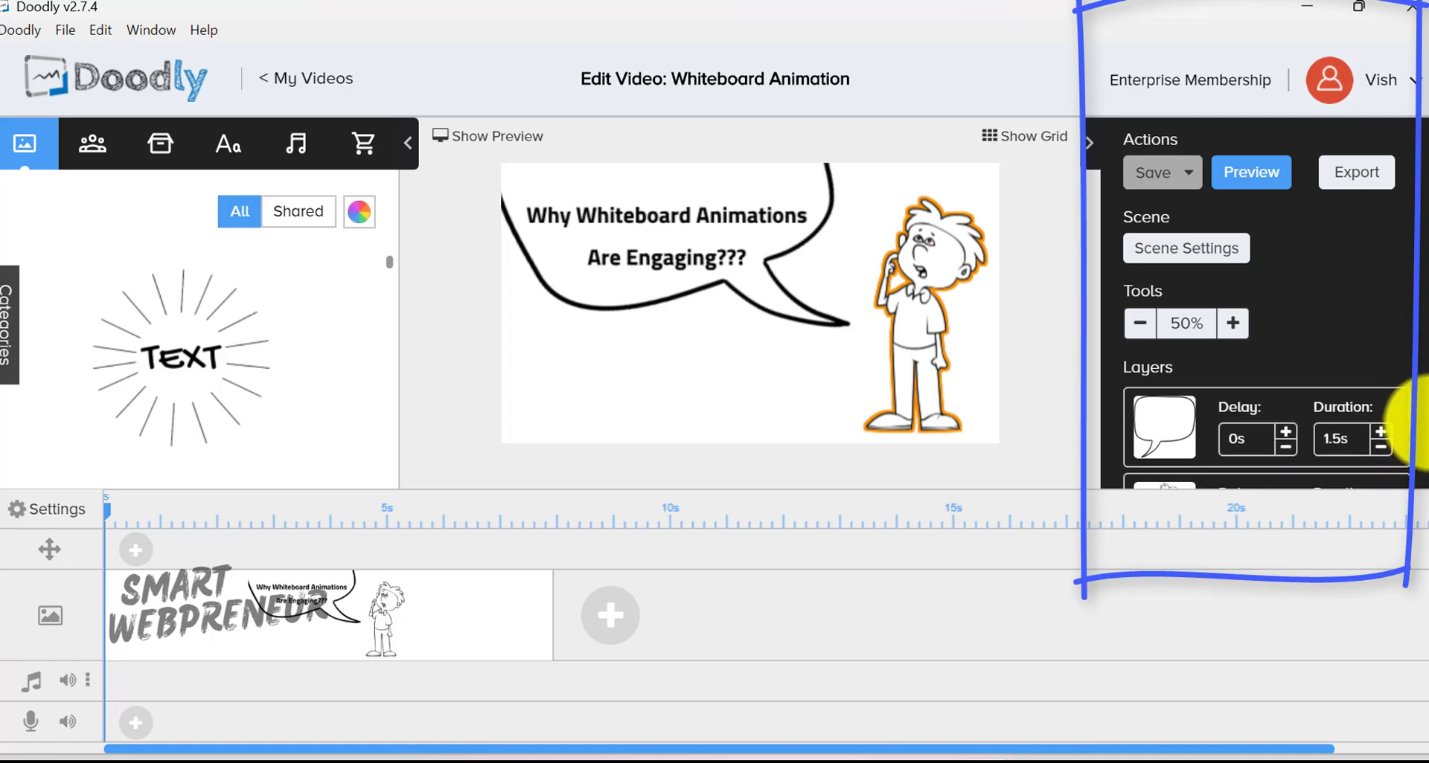
scroll(1410, 439, down, 1)
click(1289, 446)
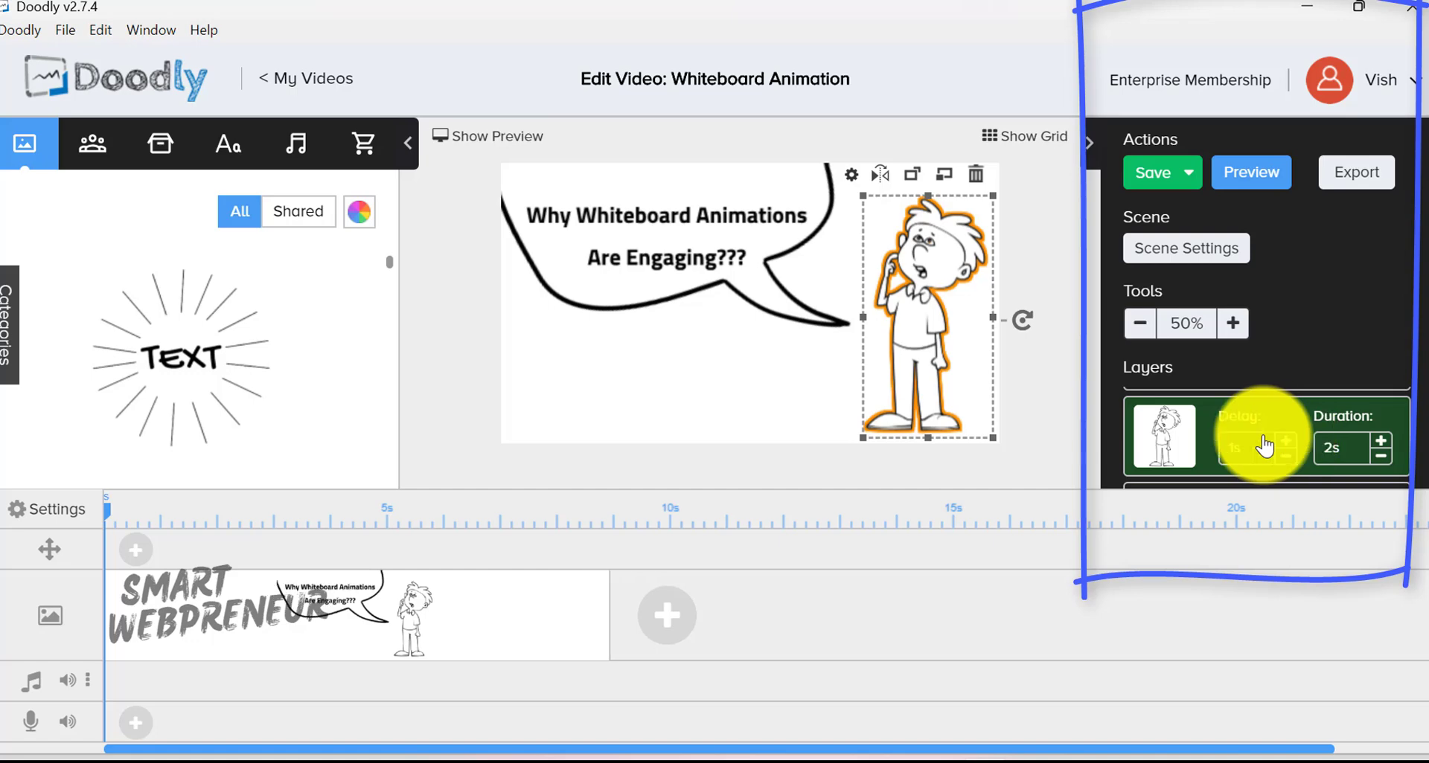
Step: Play and stop the side-by-side scene preview, then play the full animation preview
click(483, 139)
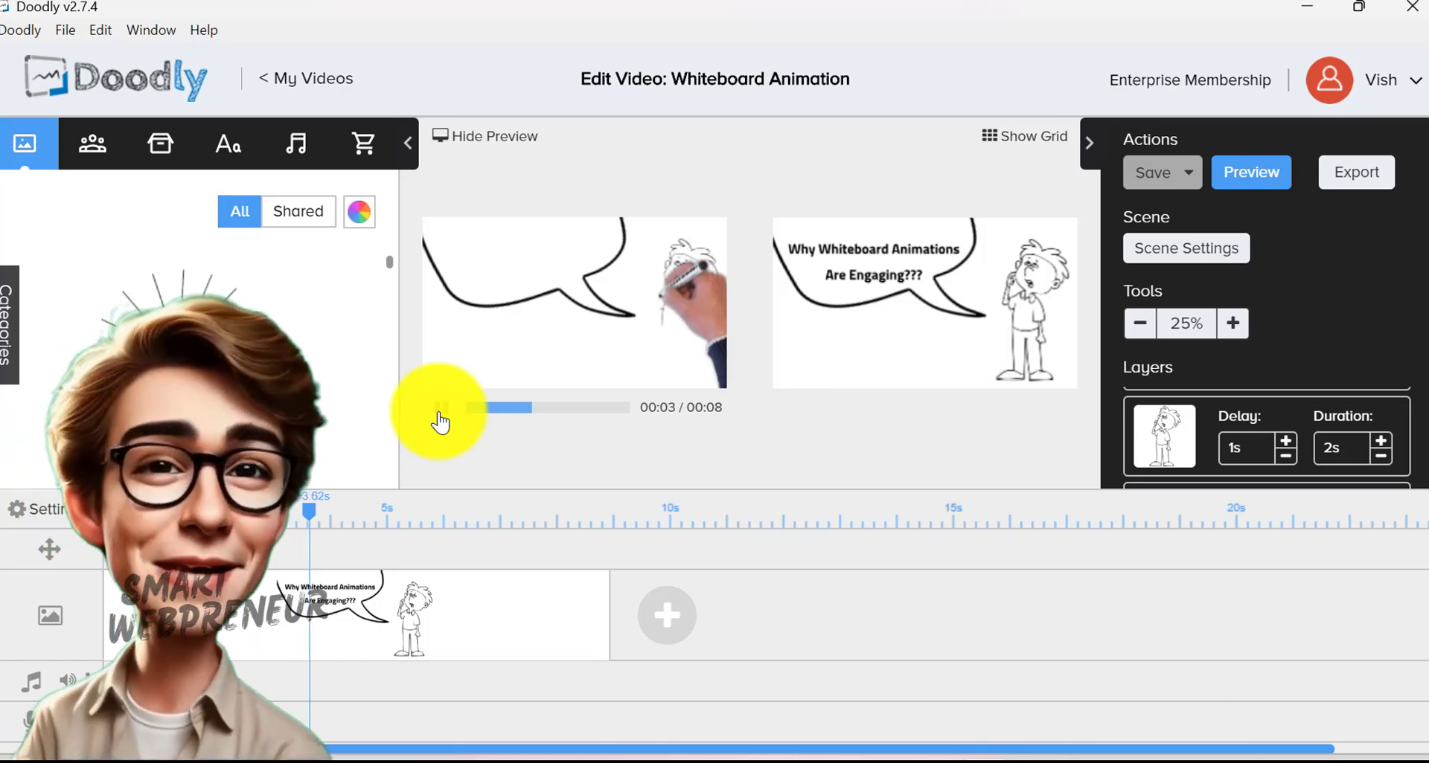
click(440, 409)
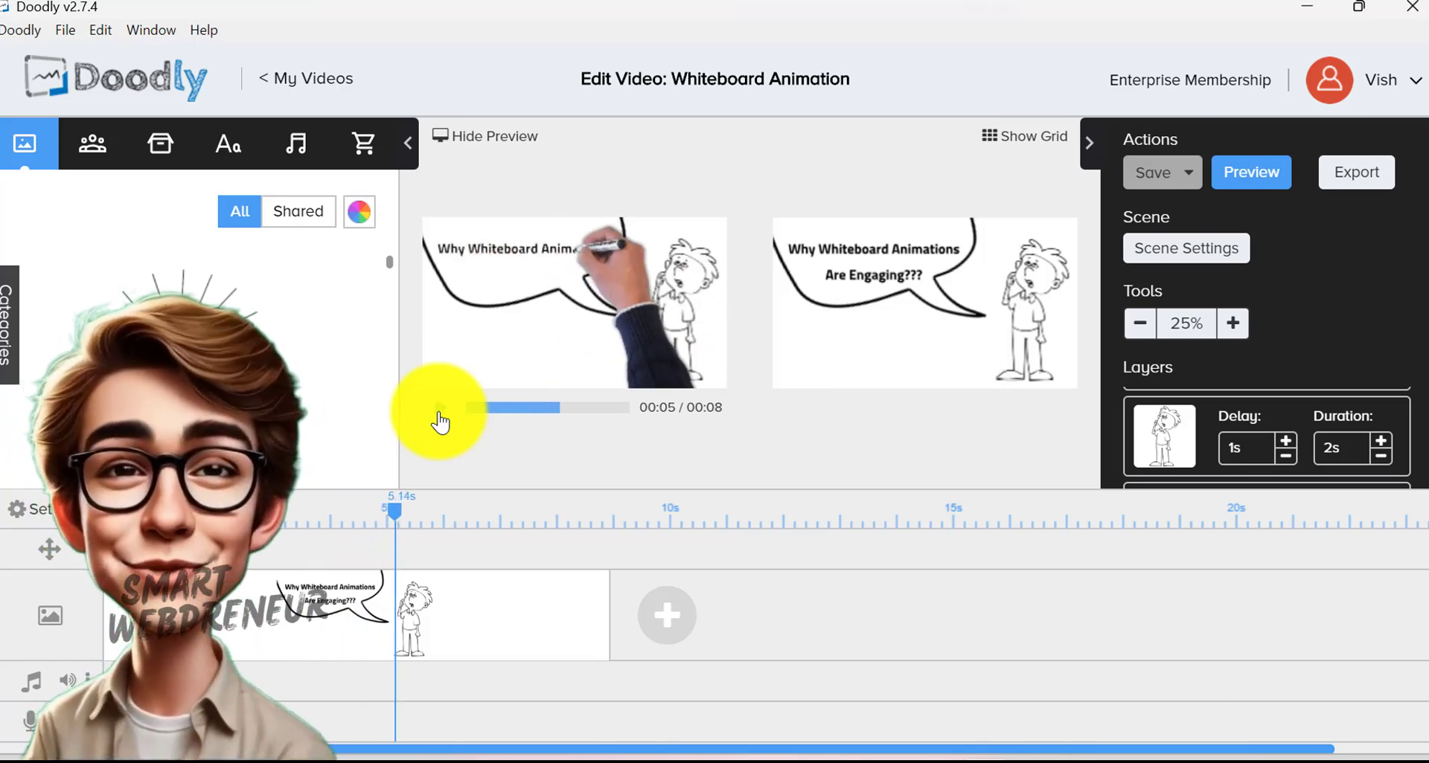
click(1148, 422)
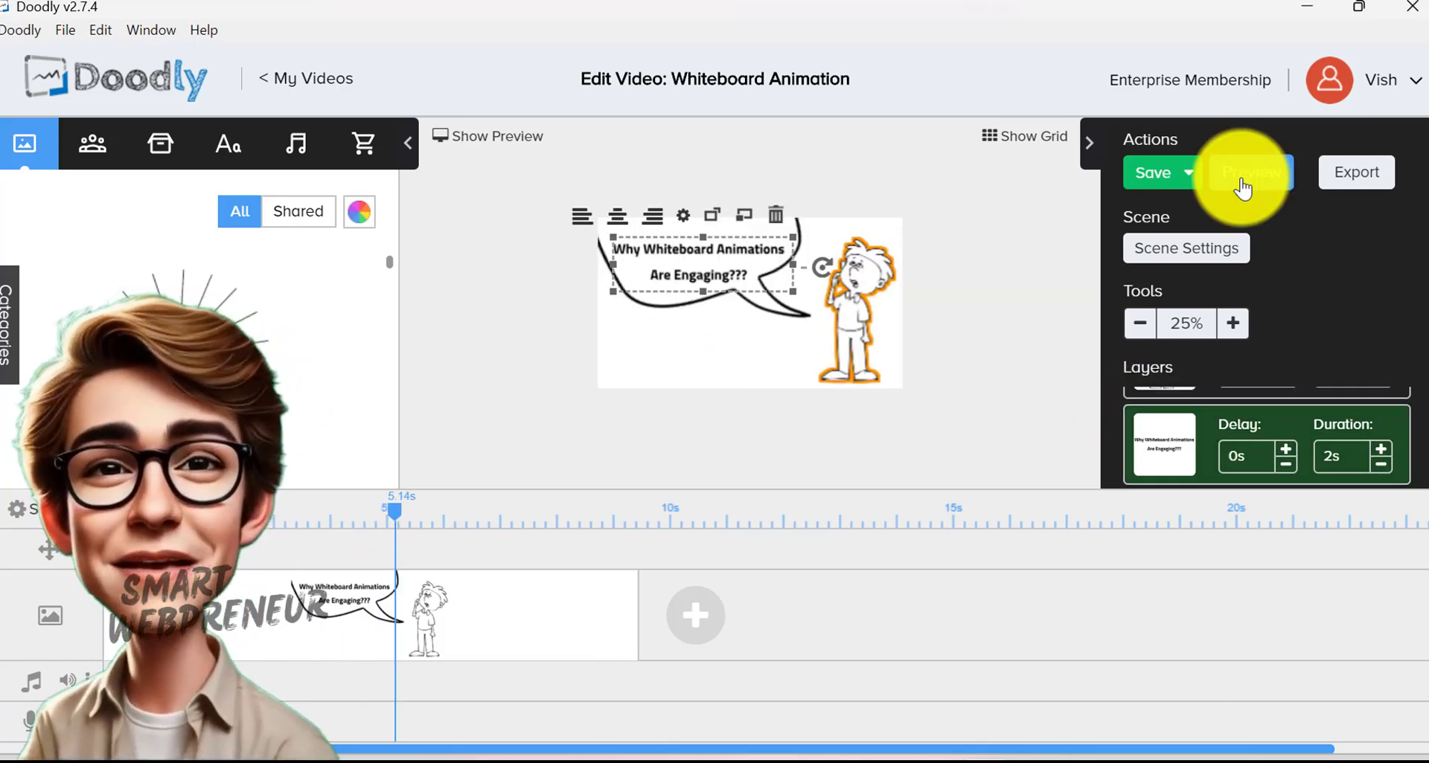
click(1243, 182)
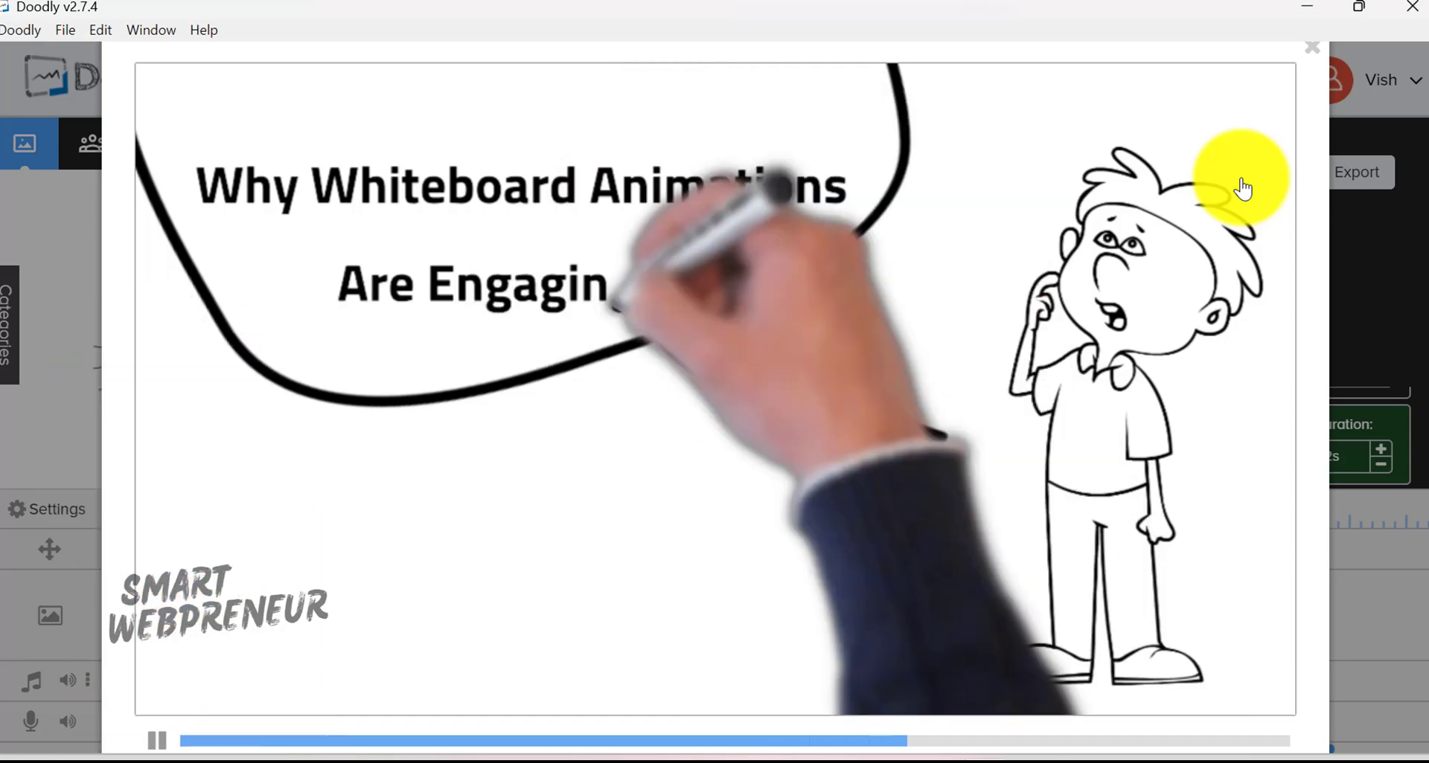
Step: Add a second scene and place the man sitting on a calendar in it
click(1301, 55)
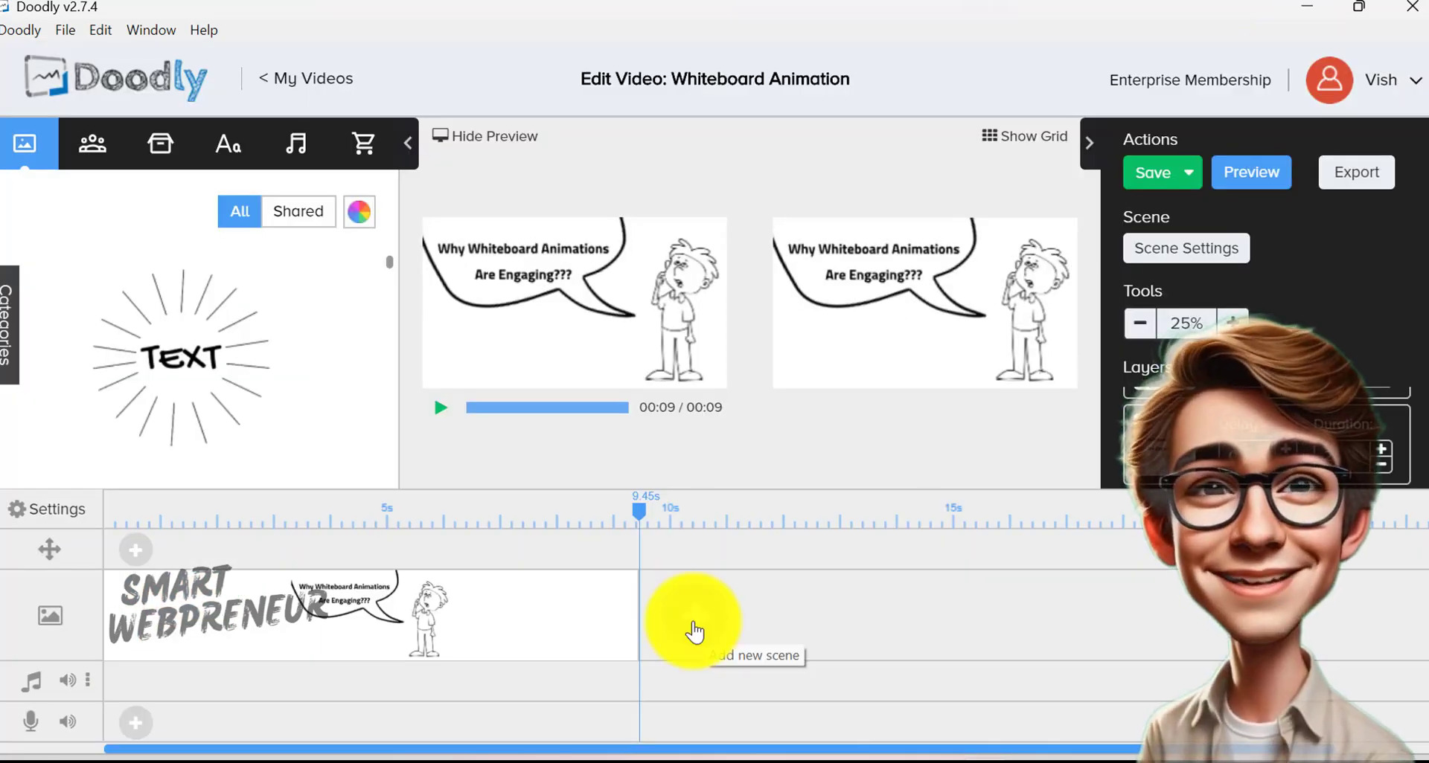
click(695, 633)
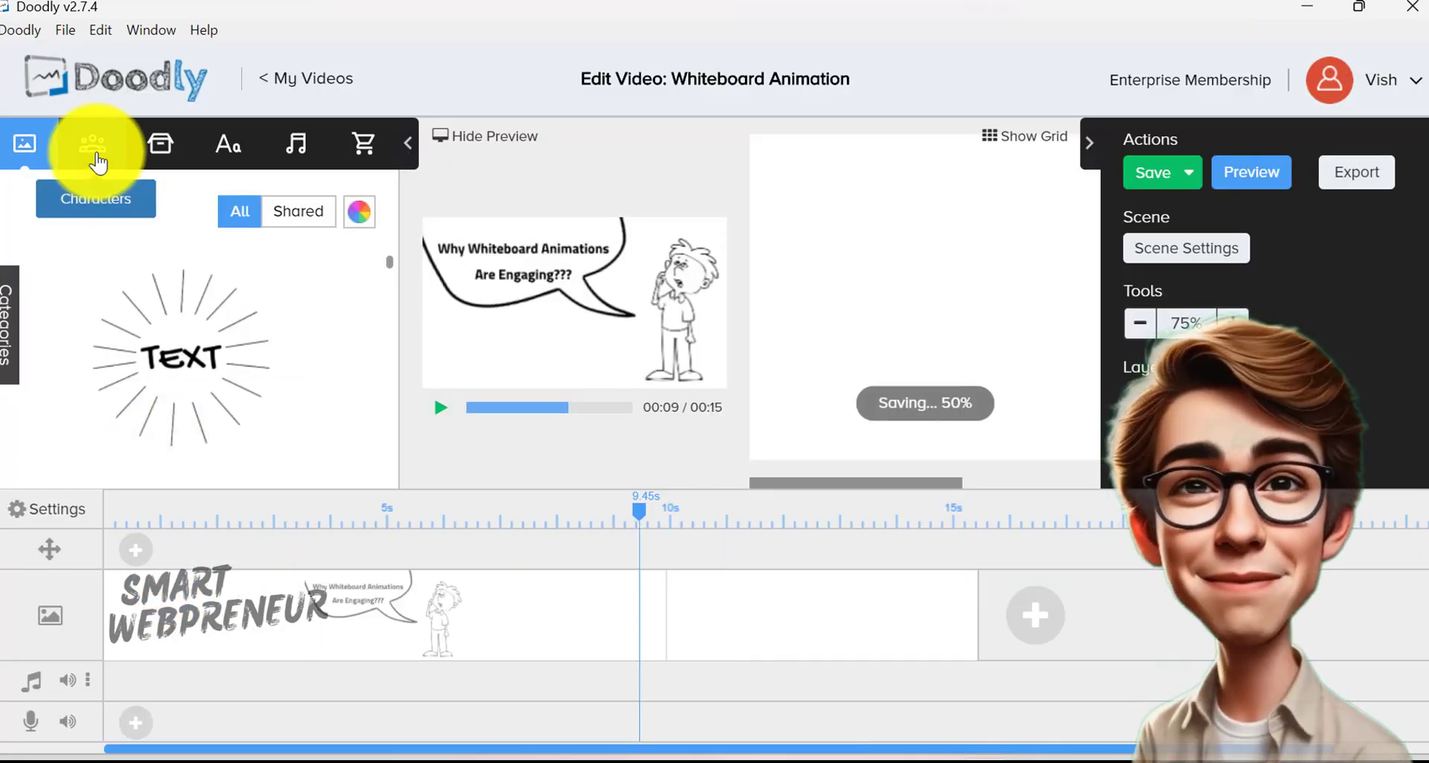
click(97, 161)
drag(320, 308, 930, 344)
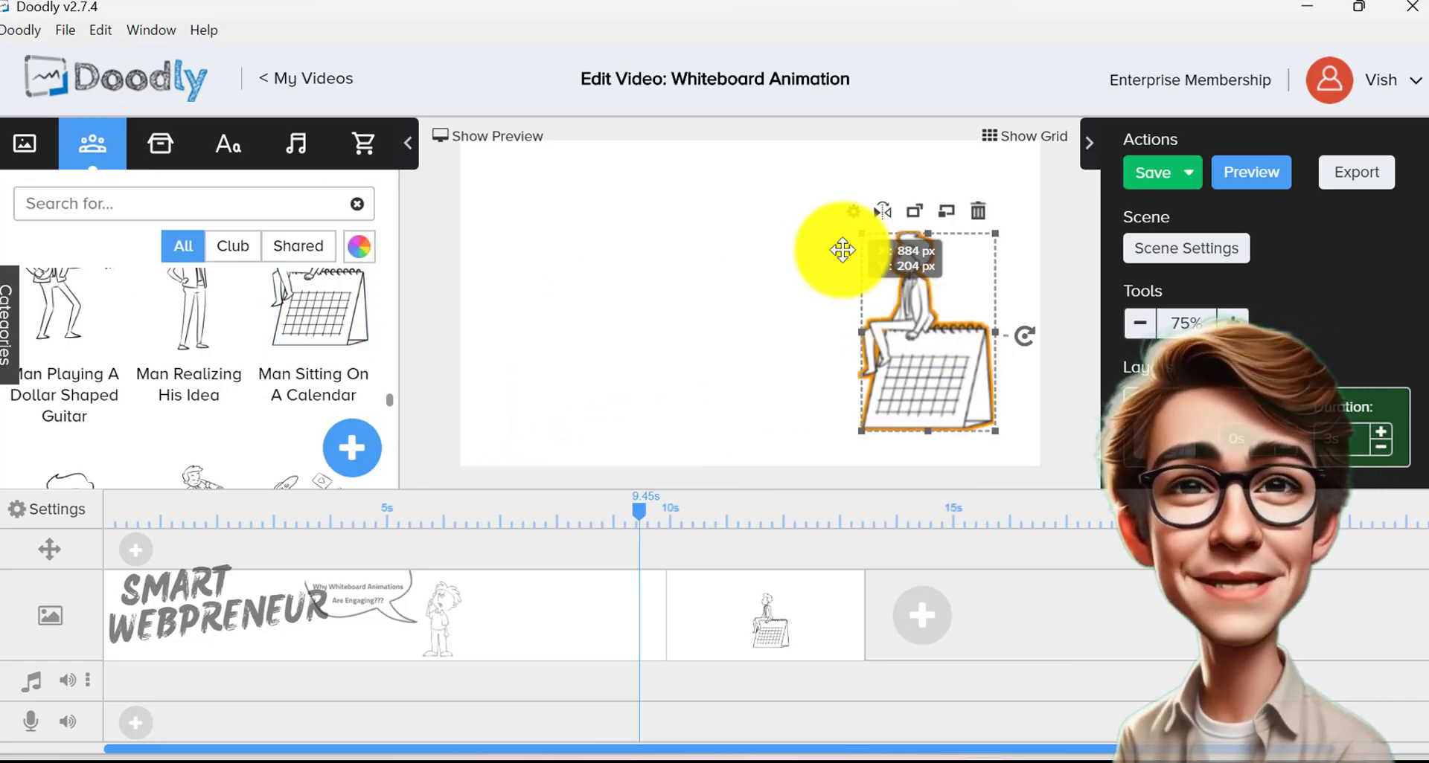
Step: Add the laptop man left of the calendar character and enlarge him
scroll(200, 335, down, 3)
drag(313, 313, 547, 354)
drag(638, 350, 633, 338)
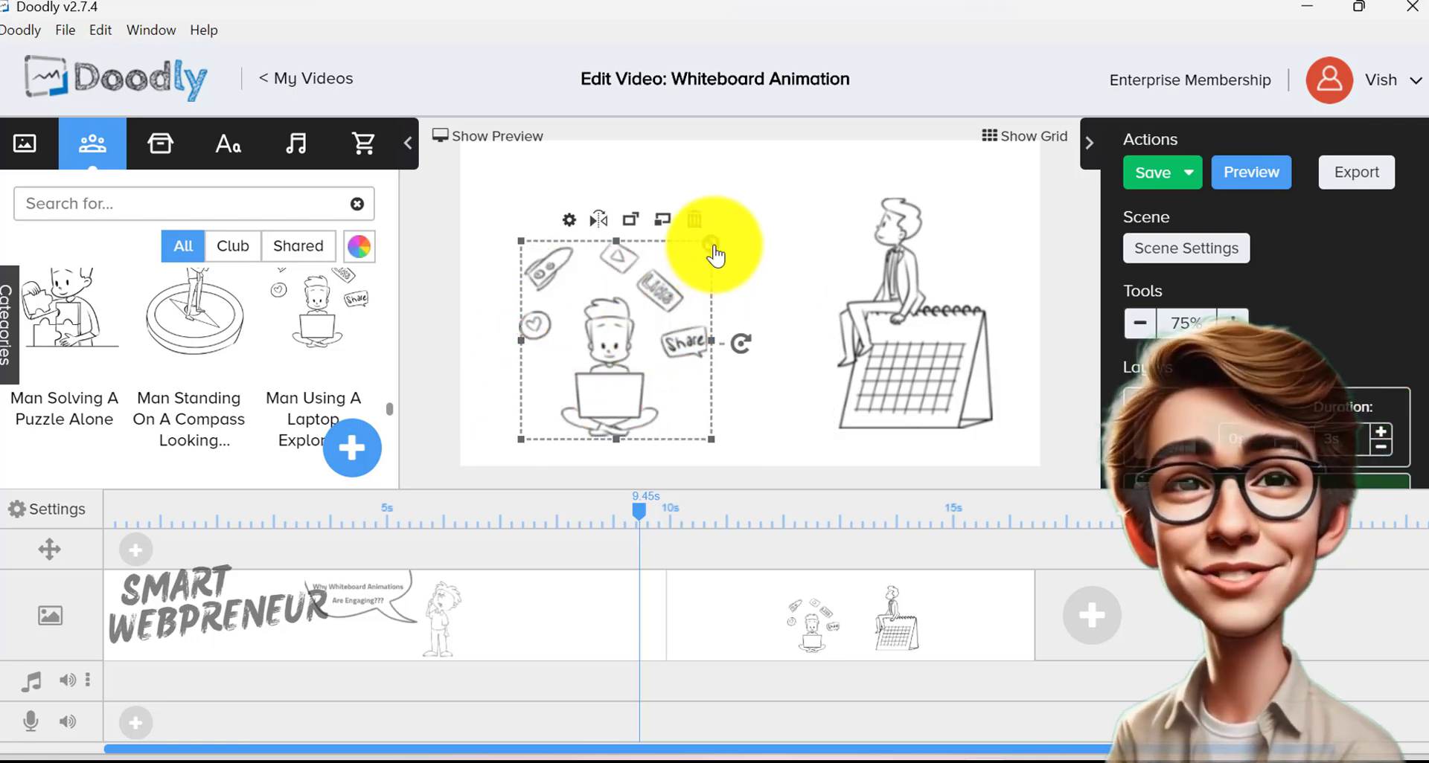
drag(713, 245, 723, 231)
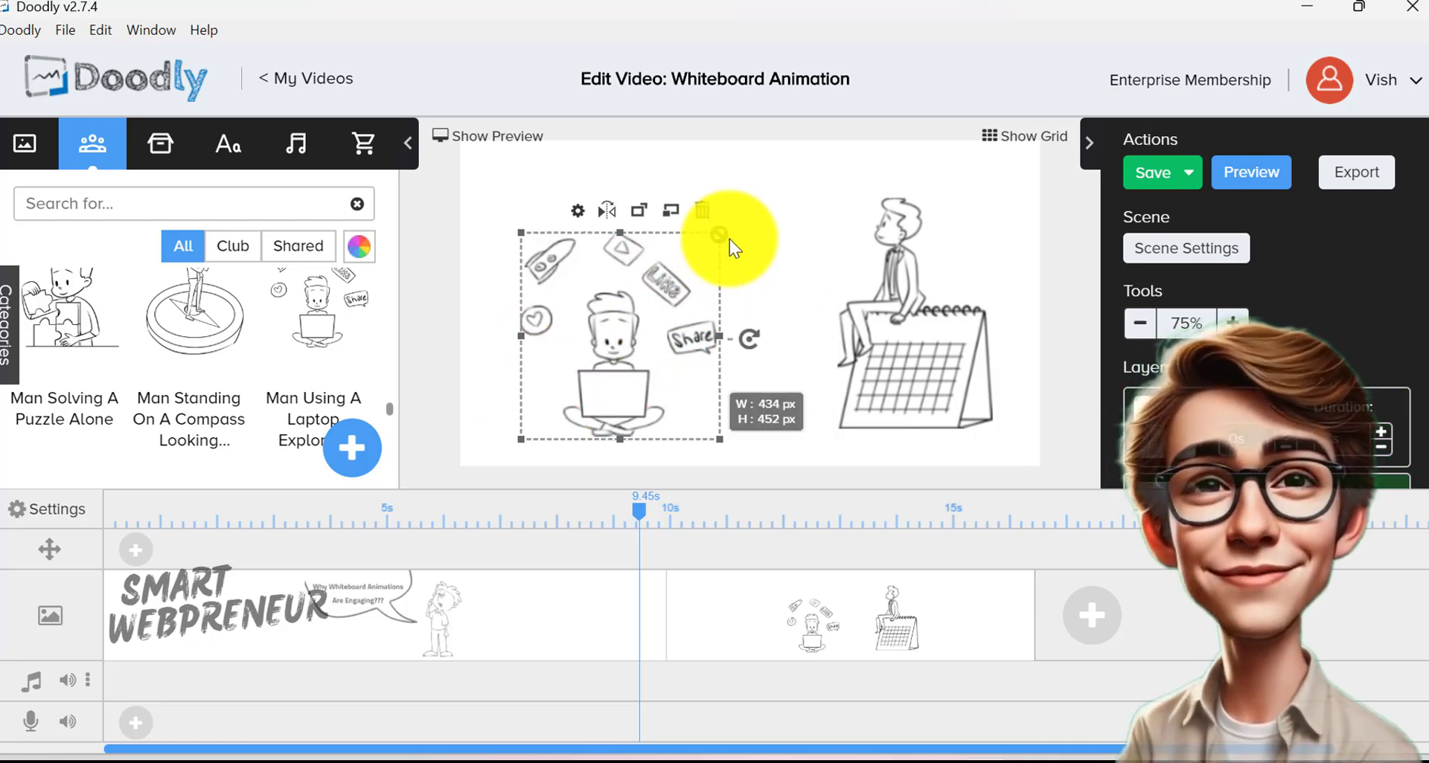
click(168, 155)
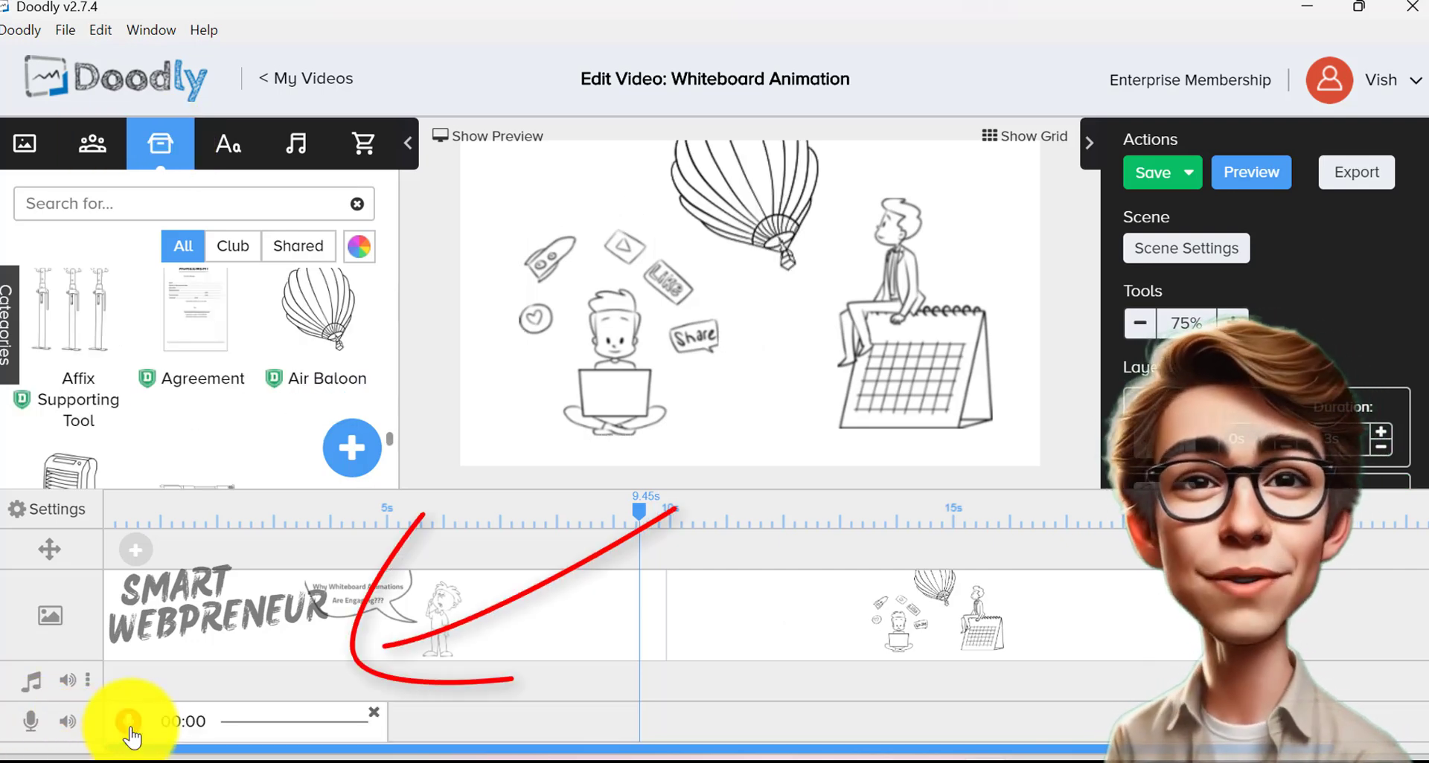
Step: Add the vyond-fellow-2 track from the Sounds library as background music
click(372, 712)
click(309, 155)
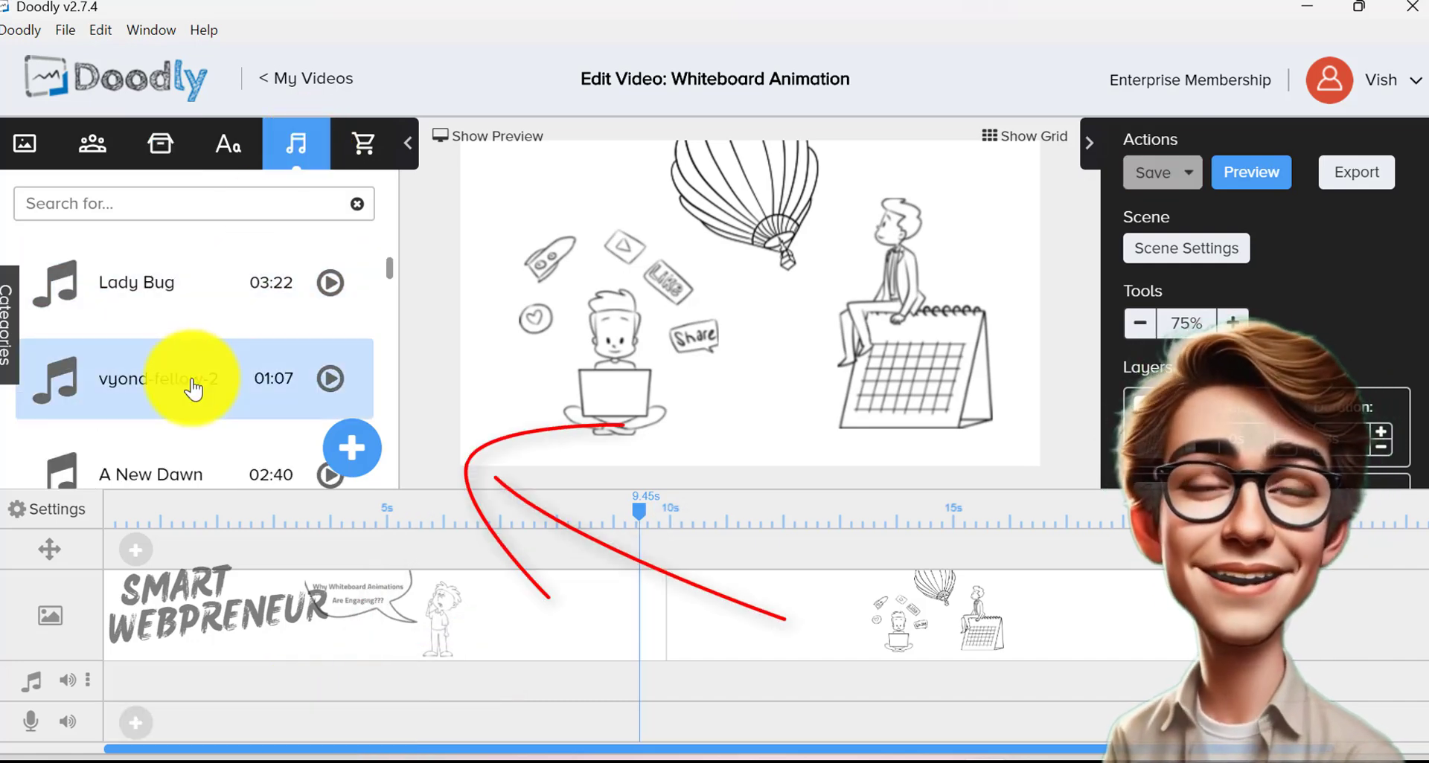
drag(169, 660, 182, 678)
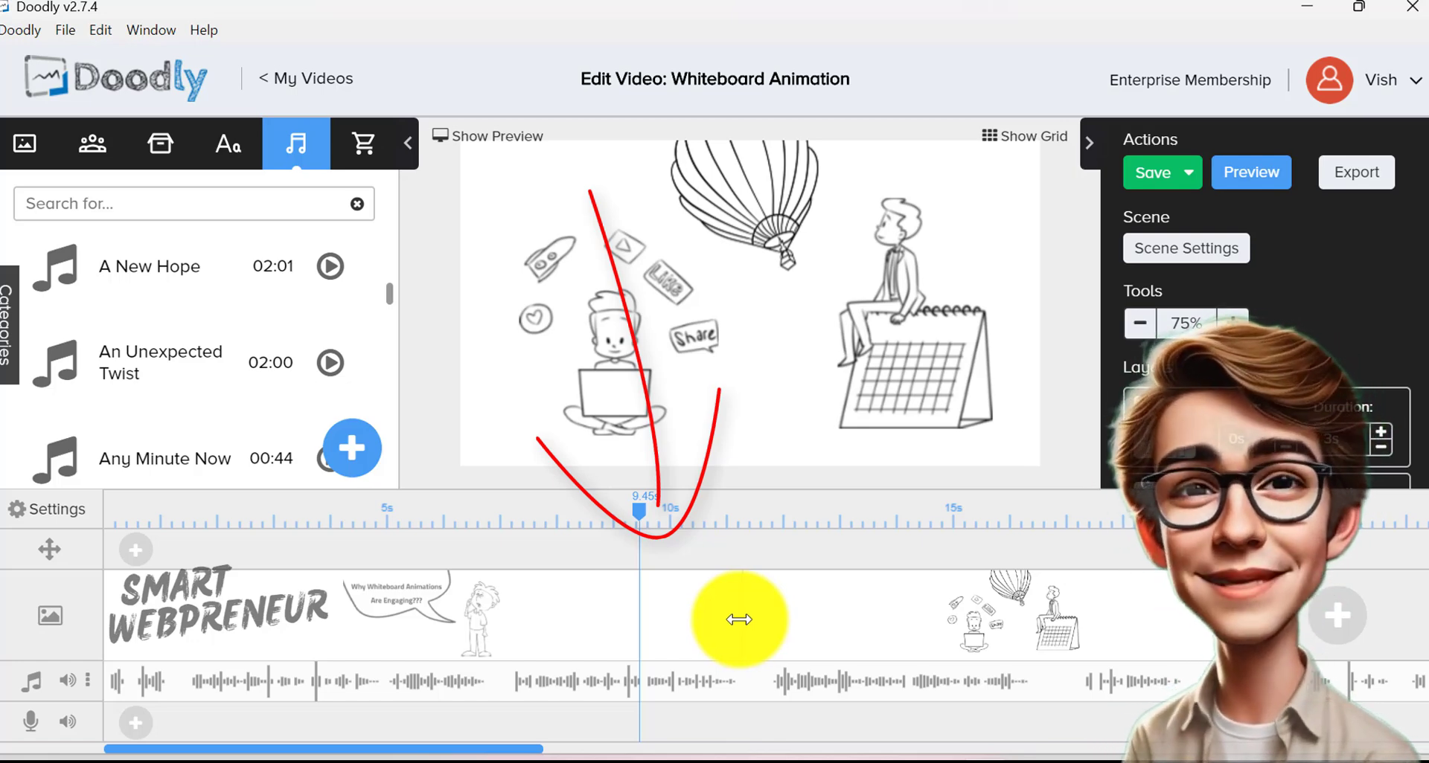
Step: Add Carousel Thoughts to the second audio track and lower its volume to 65%
scroll(153, 349, down, 3)
scroll(152, 389, down, 3)
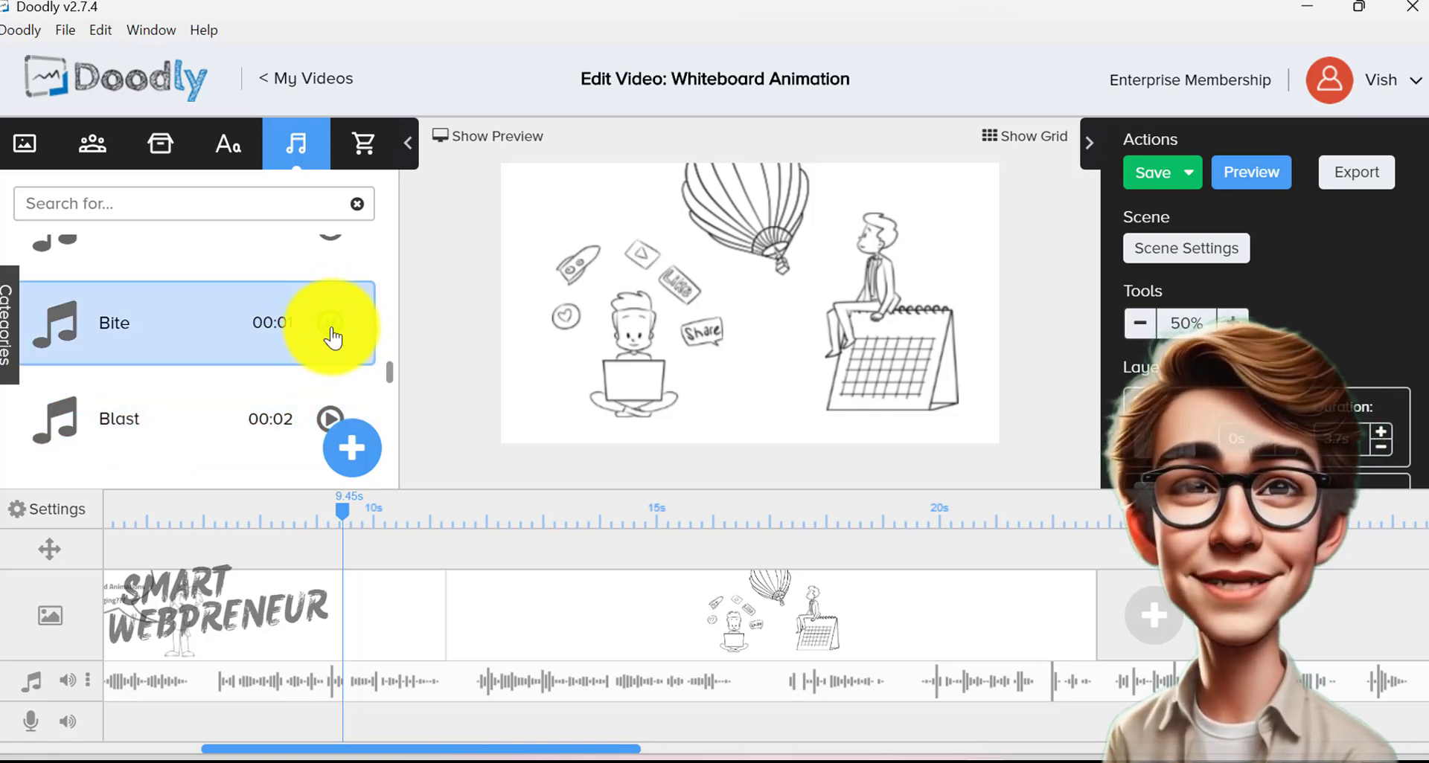
scroll(298, 346, down, 3)
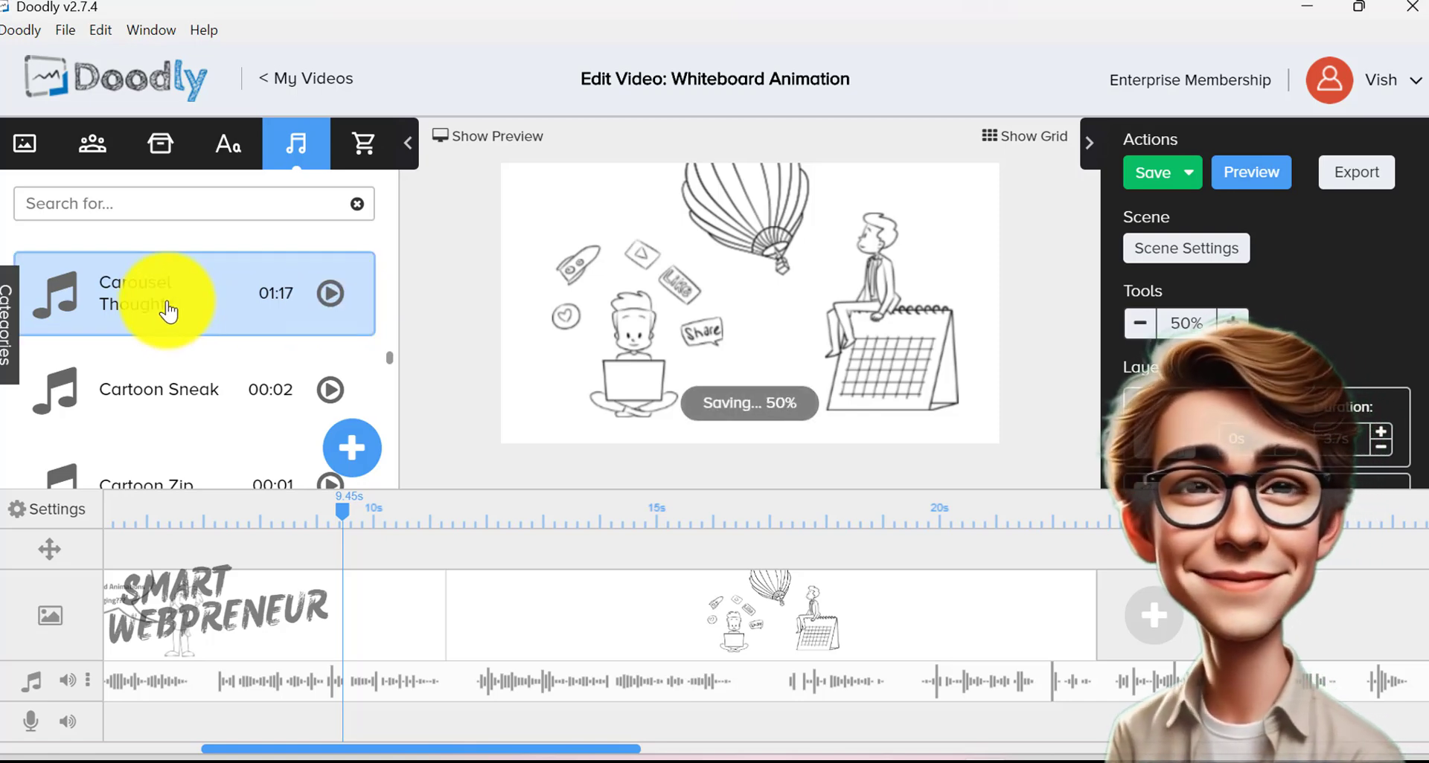
drag(177, 349, 69, 719)
drag(82, 672, 80, 649)
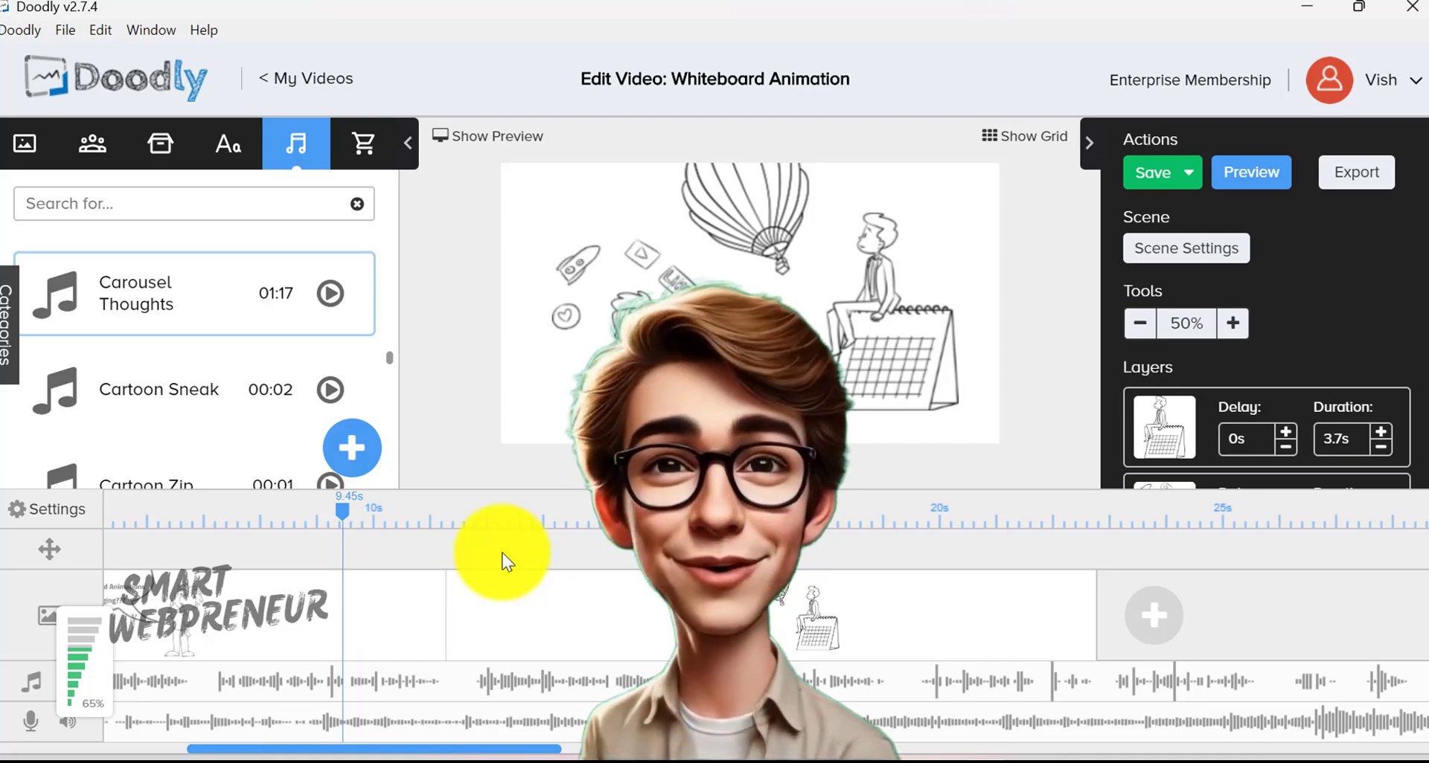
Step: Set the export to 1080p (1920x1080) MP4 at maximum quality and continue
click(1371, 173)
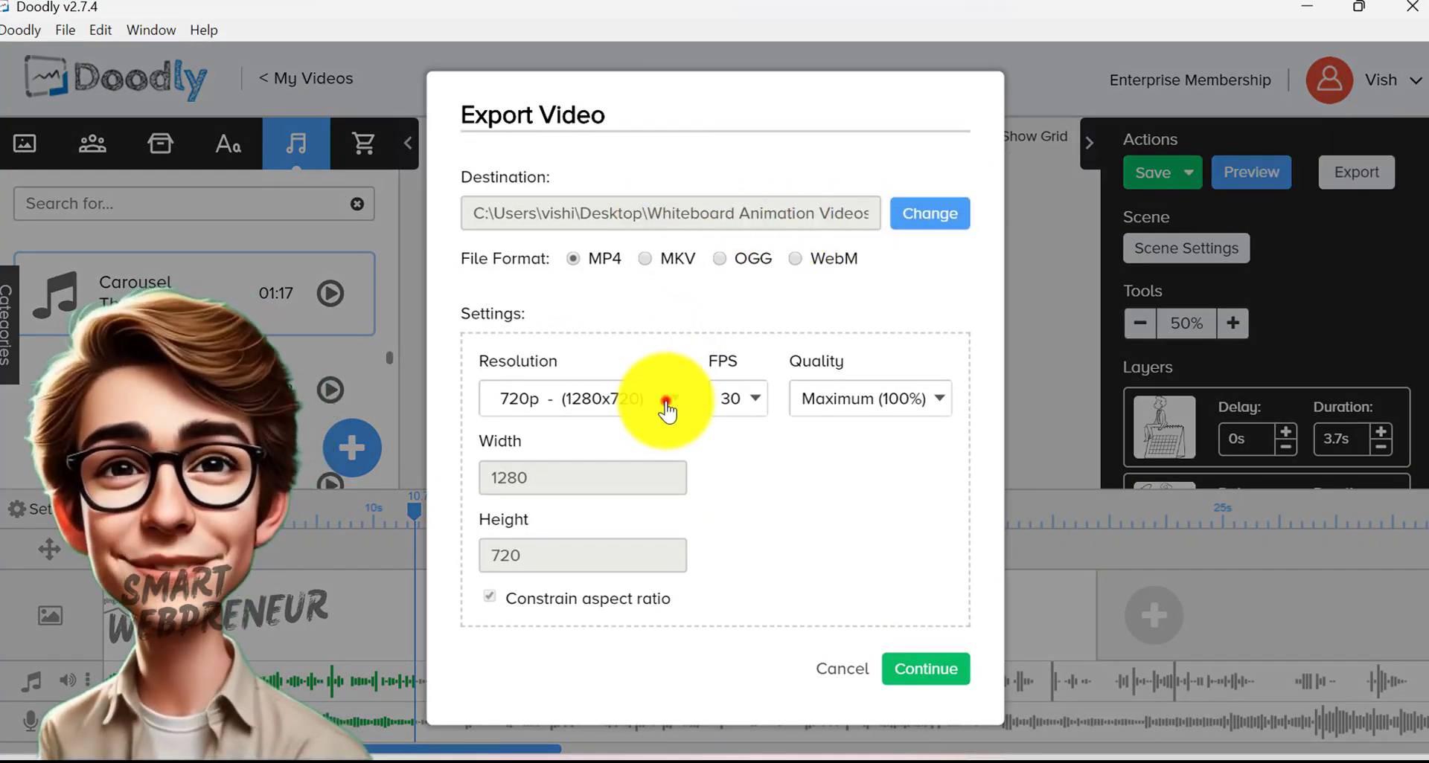
click(645, 492)
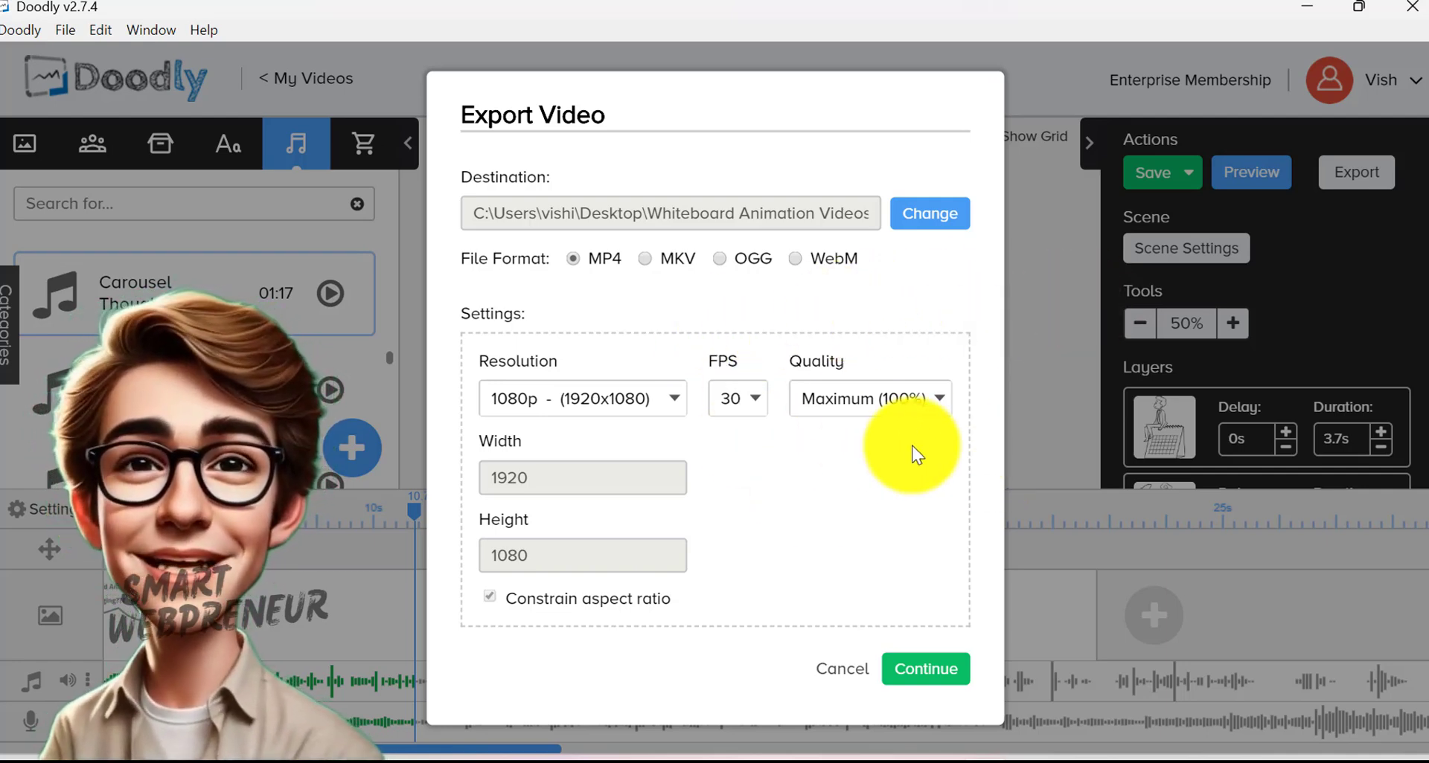
click(944, 567)
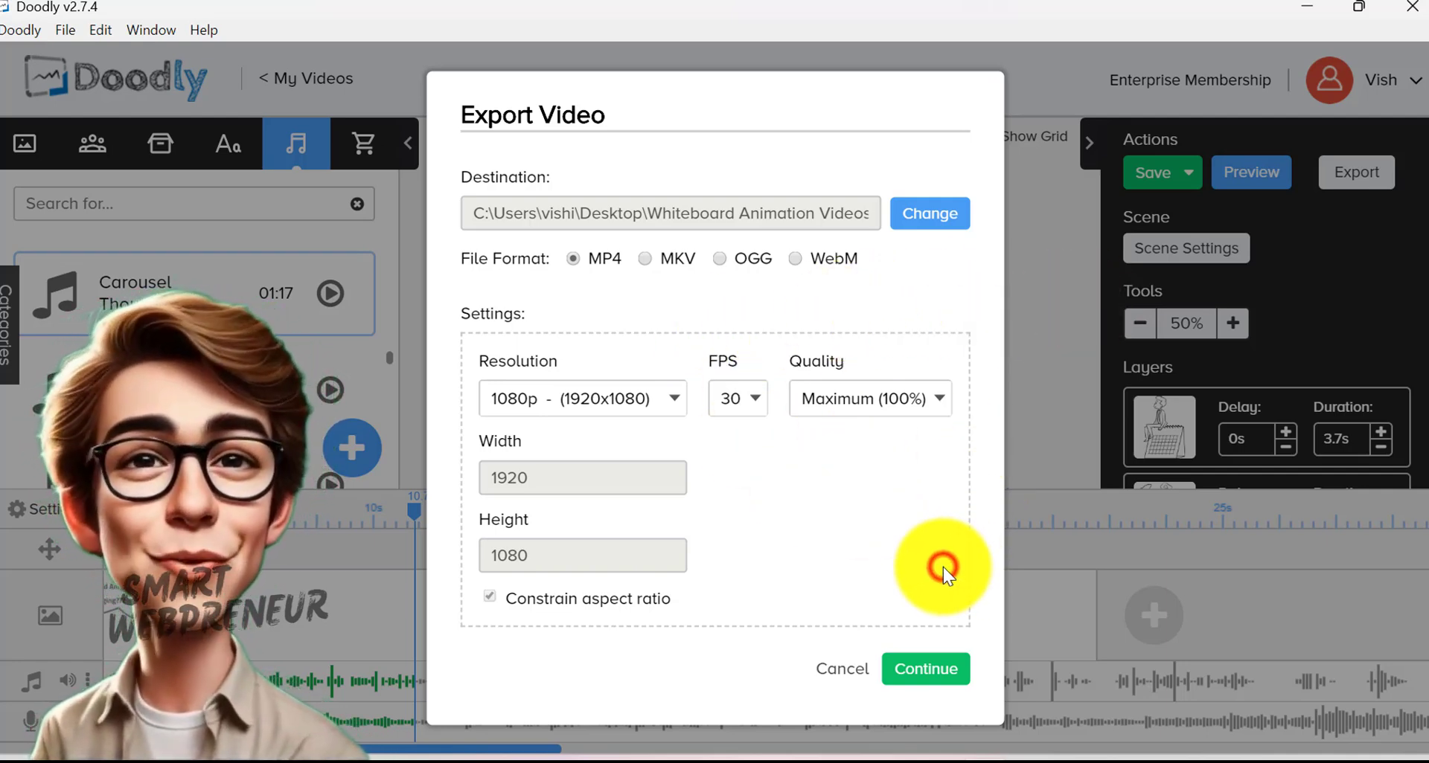
click(944, 692)
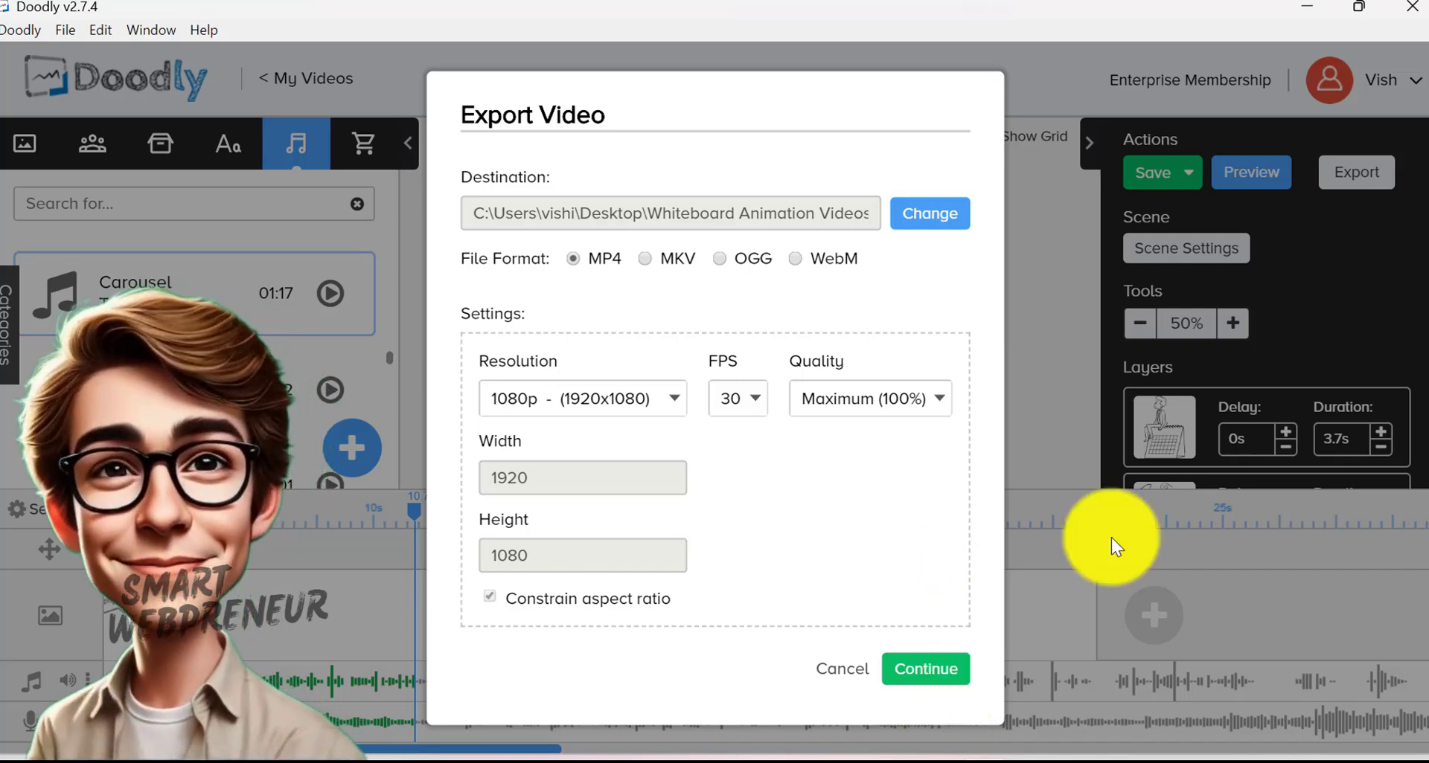